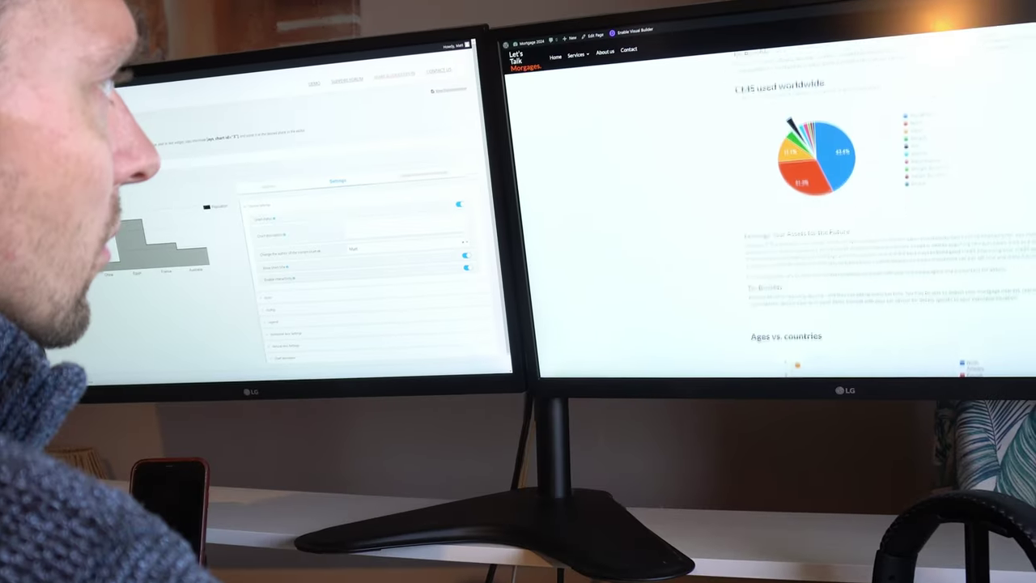
Search Add New Plugin for 'chartify', install and activate Chartify, then open All Charts.
{"action": "scroll", "coordinate": [769, 202], "scroll_direction": "up", "scroll_amount": 2}
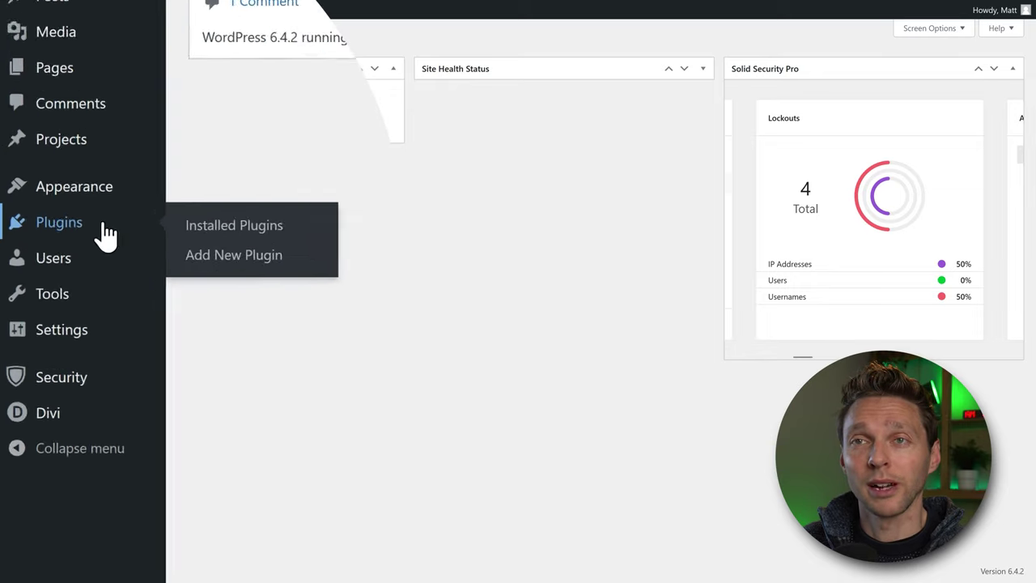
{"action": "left_click", "coordinate": [253, 254]}
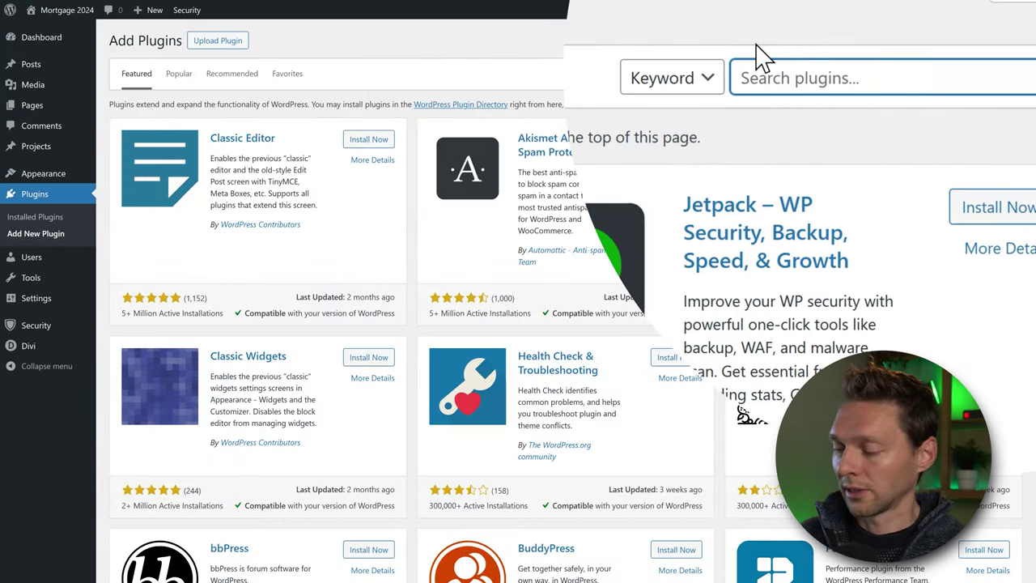
{"action": "type", "text": "chartify"}
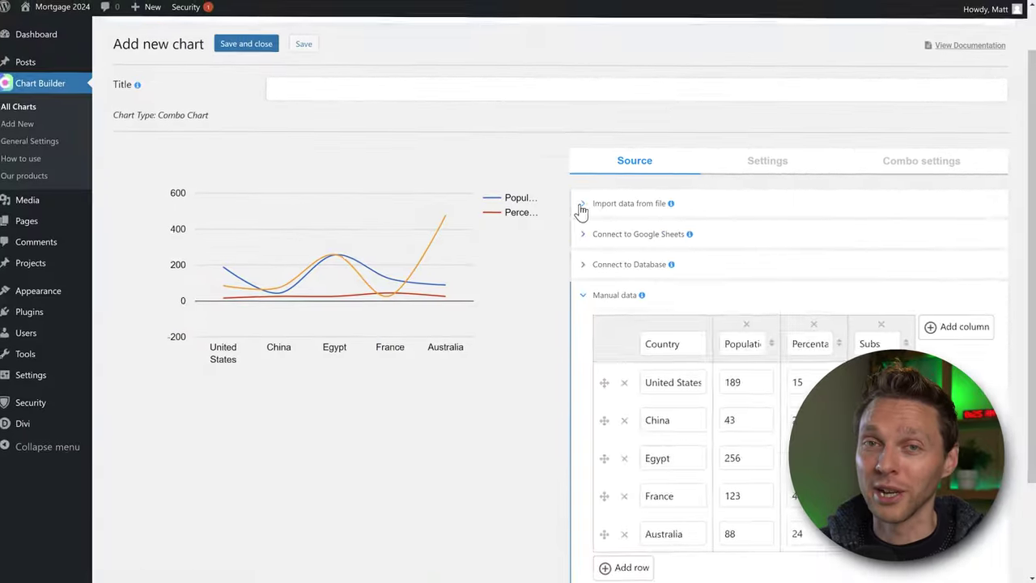
{"action": "left_click", "coordinate": [581, 210]}
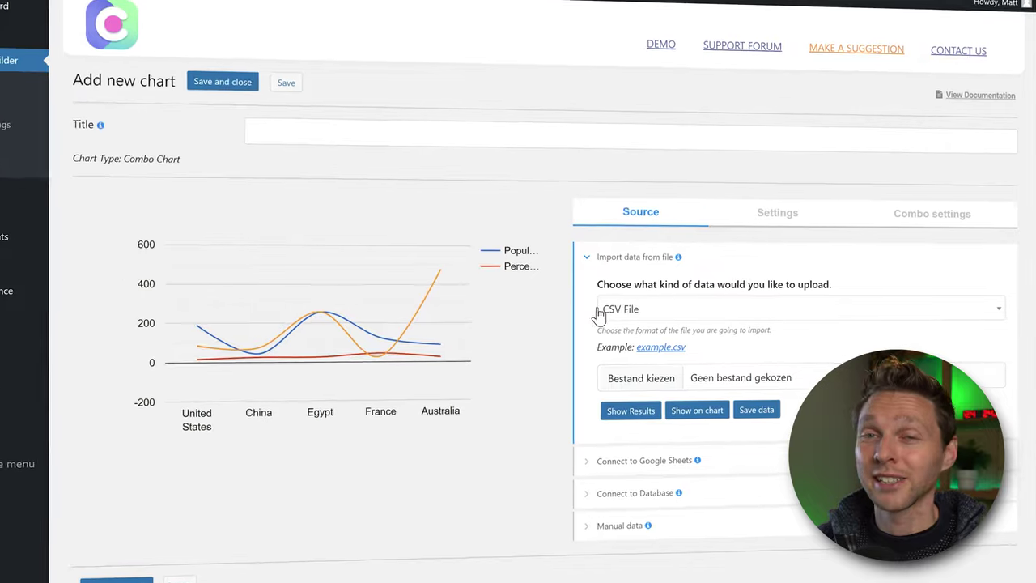
{"action": "left_click", "coordinate": [590, 476]}
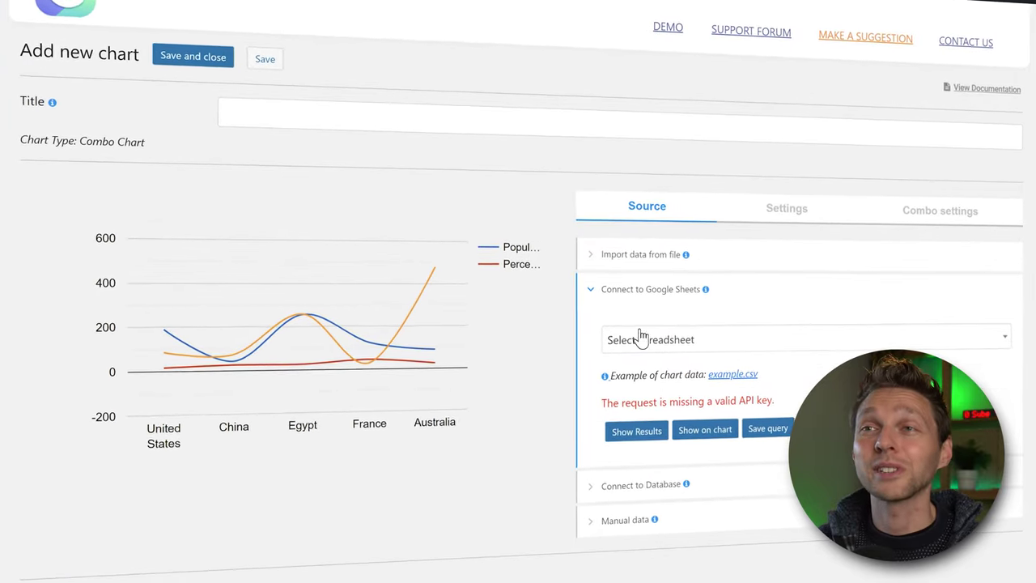
{"action": "left_click", "coordinate": [587, 494]}
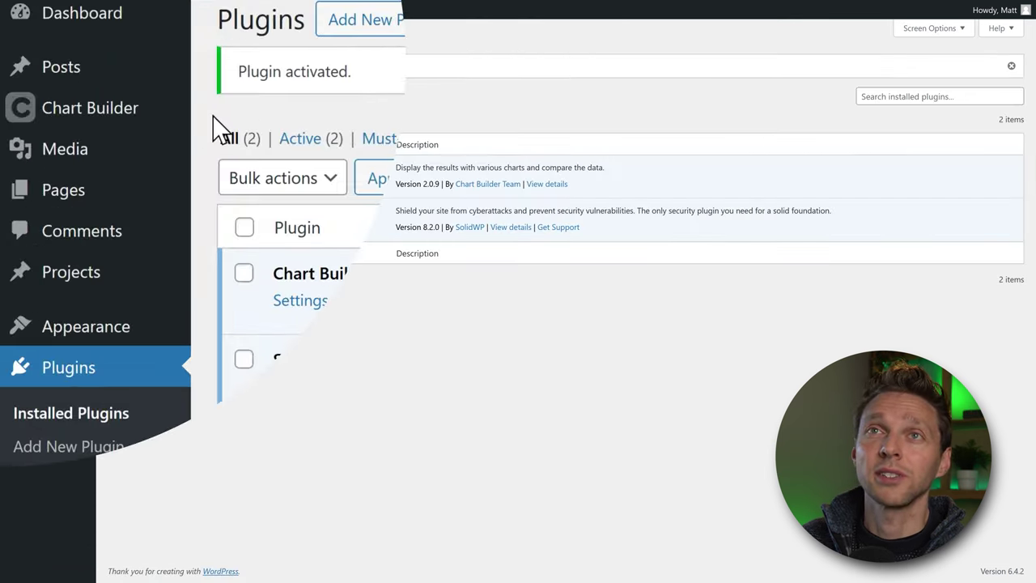
{"action": "mouse_move", "coordinate": [166, 122]}
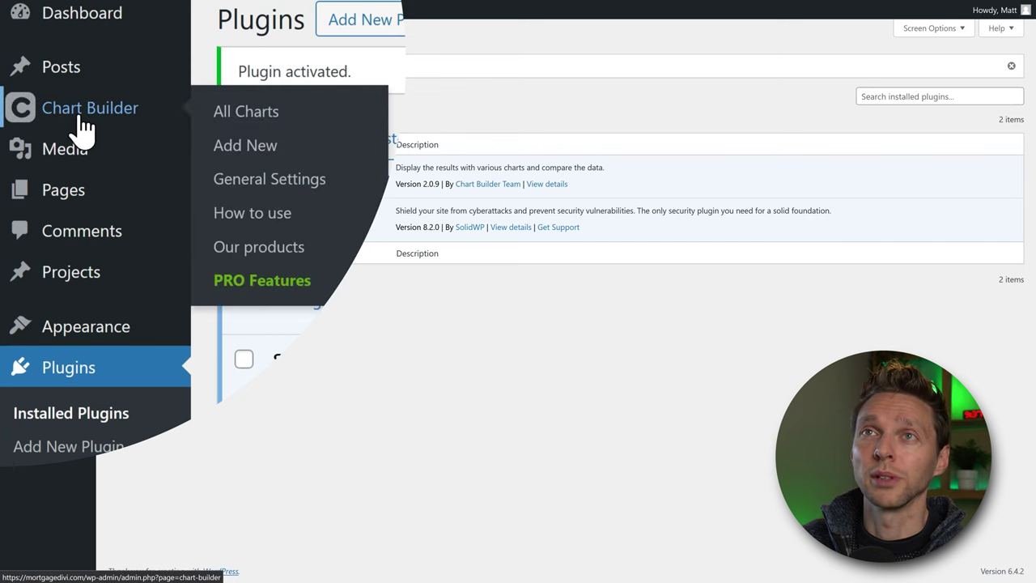
{"action": "left_click", "coordinate": [247, 117]}
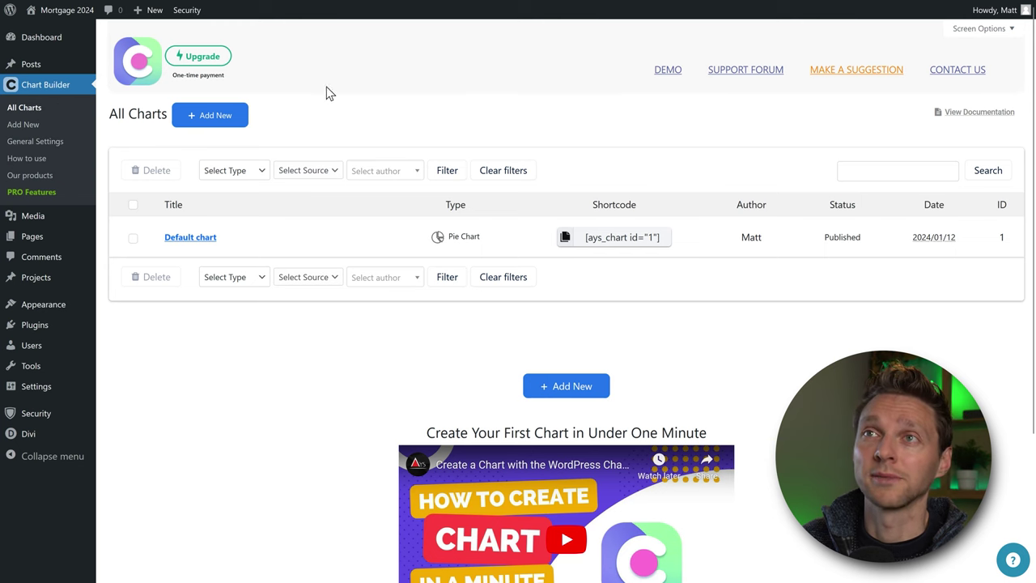
Add a new chart of type Pie Chart and open its editor with sample data.
{"action": "left_click", "coordinate": [215, 116]}
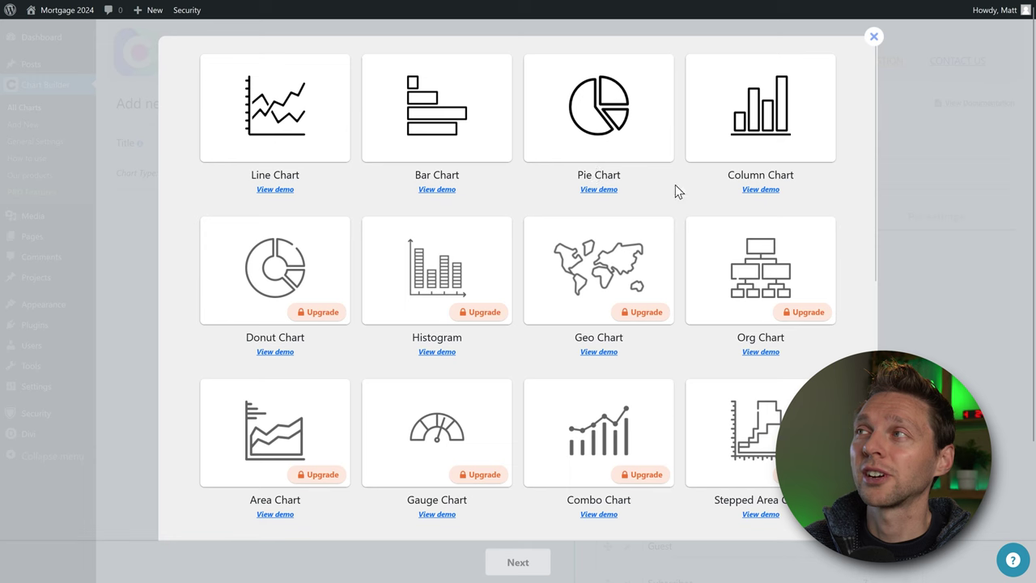
{"action": "middle_click", "coordinate": [861, 187]}
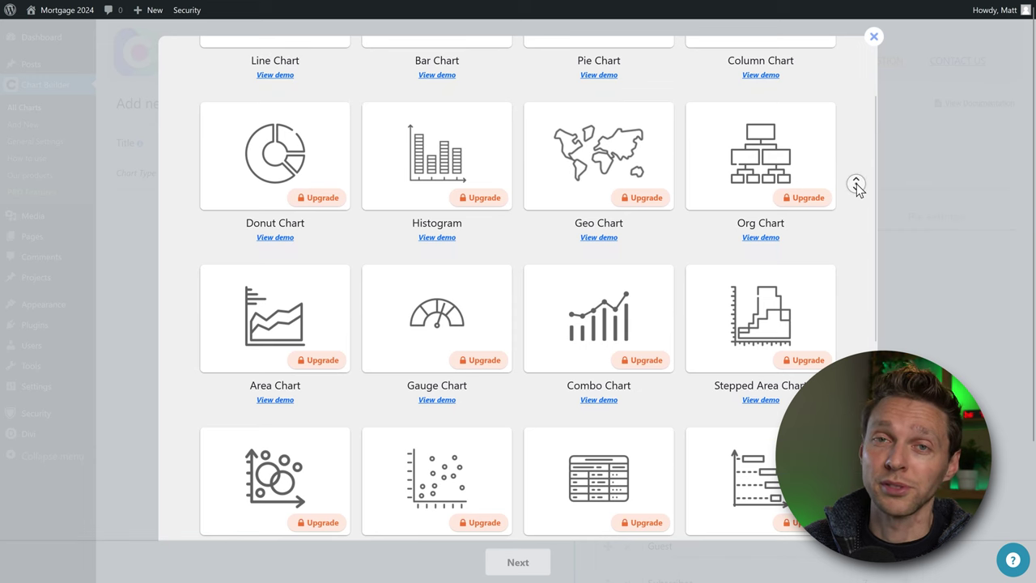
{"action": "middle_click", "coordinate": [861, 148]}
{"action": "left_click", "coordinate": [611, 144]}
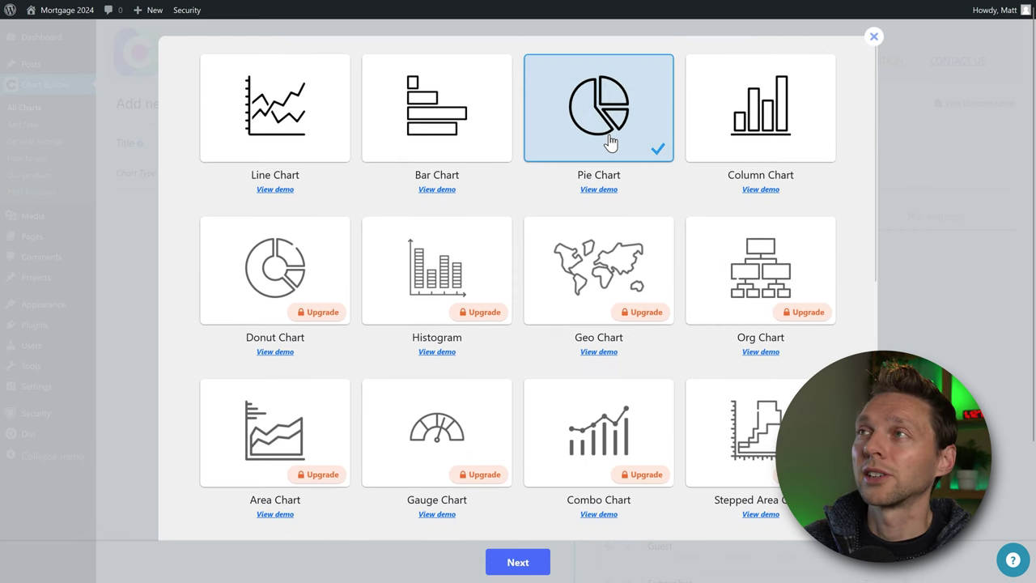
{"action": "left_click", "coordinate": [519, 562]}
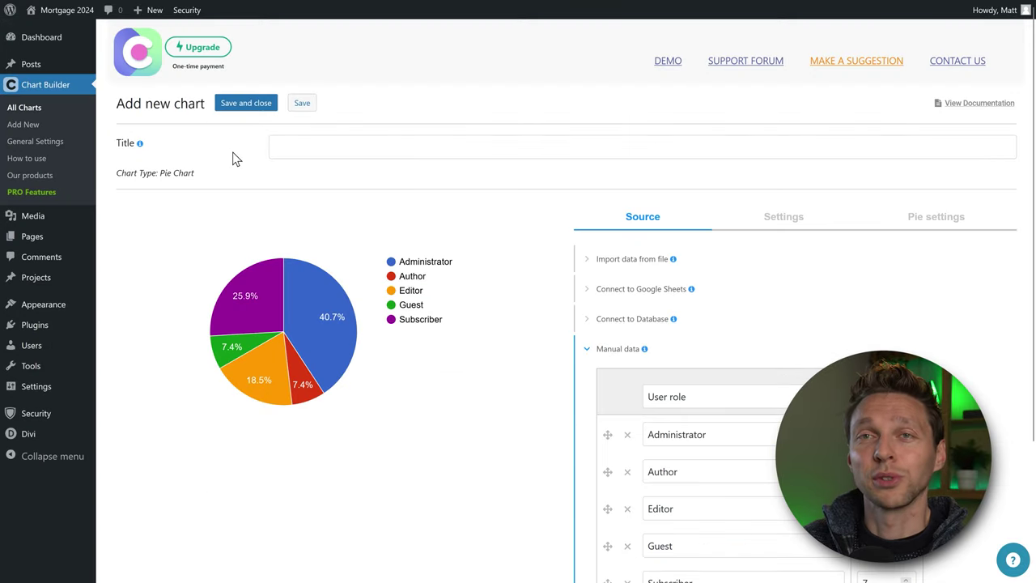
Title the chart 'CMS used worldwide' and rename the headers to CMS market share and Percentage.
{"action": "left_click", "coordinate": [294, 144]}
{"action": "type", "text": "CMS used worldwide"}
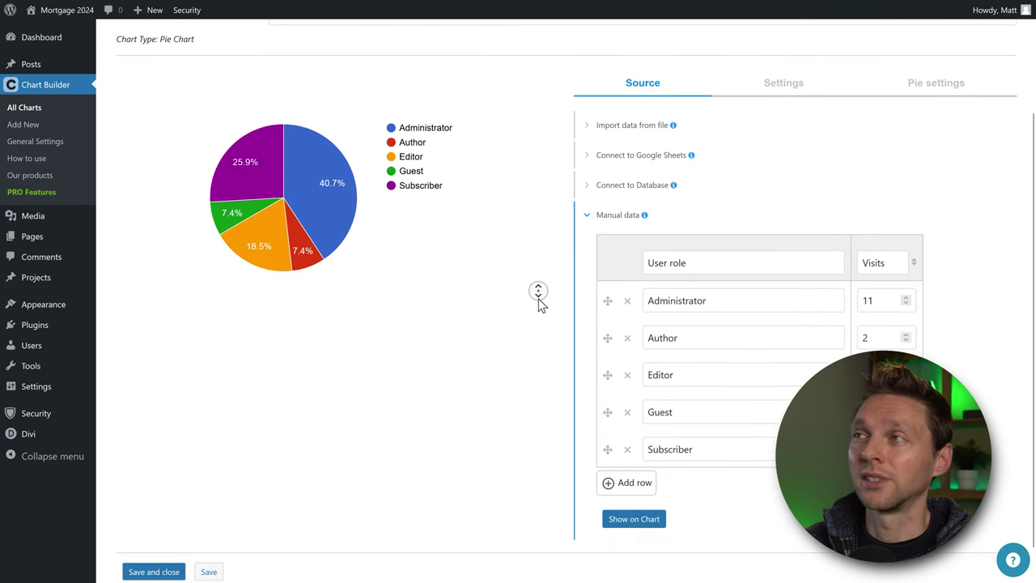
{"action": "key", "text": "Tab"}
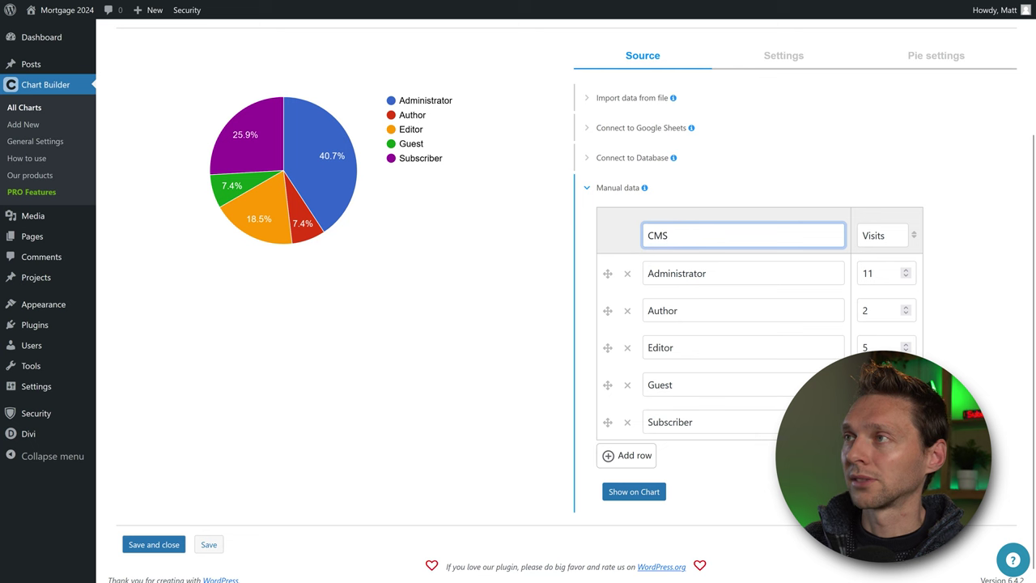
{"action": "type", "text": "CMS market share"}
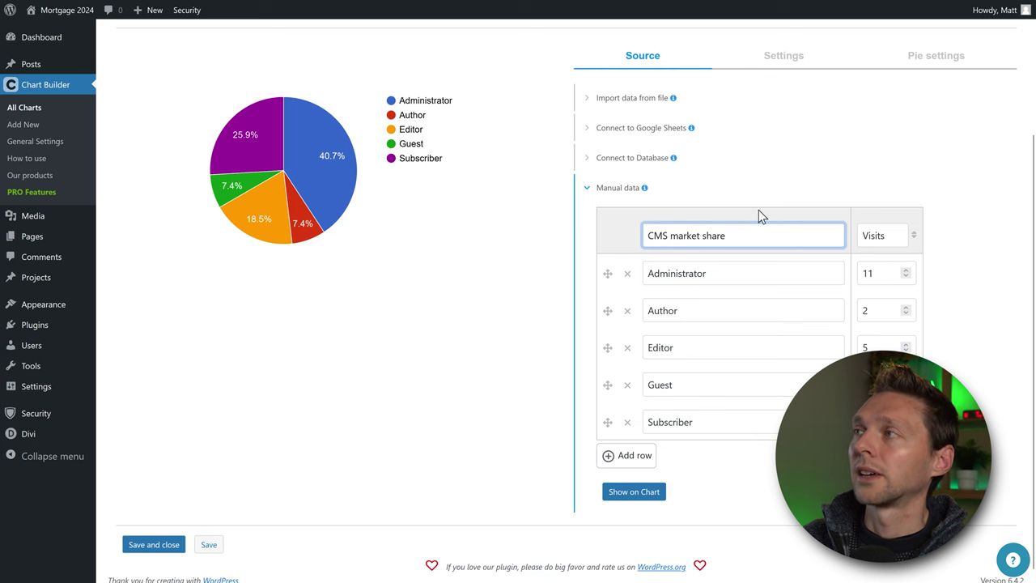
{"action": "left_click_drag", "start_coordinate": [888, 234], "coordinate": [860, 234]}
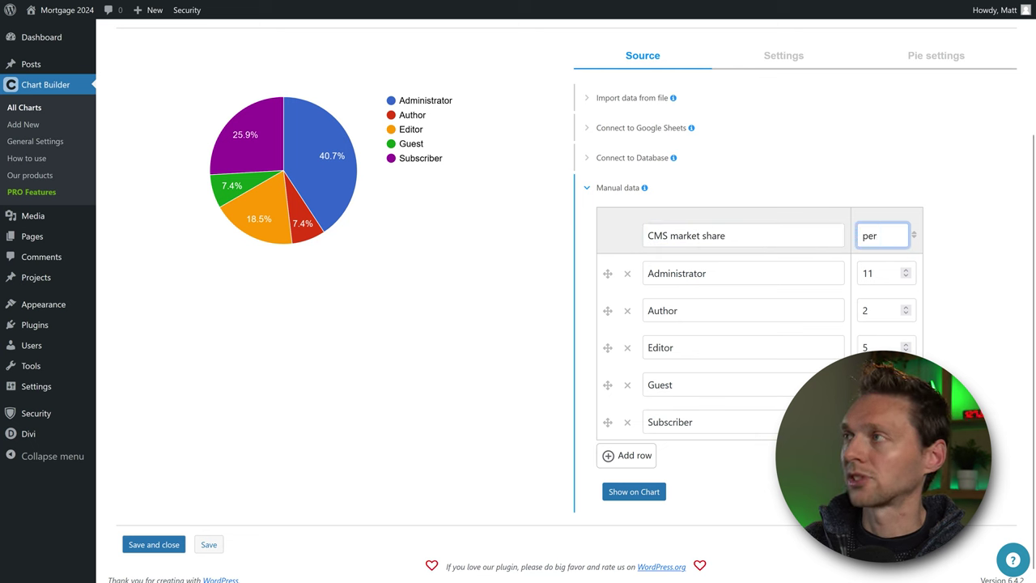
Enter the CMS market-share data rows, starting with WordPress at 43.2.
{"action": "left_click", "coordinate": [743, 276]}
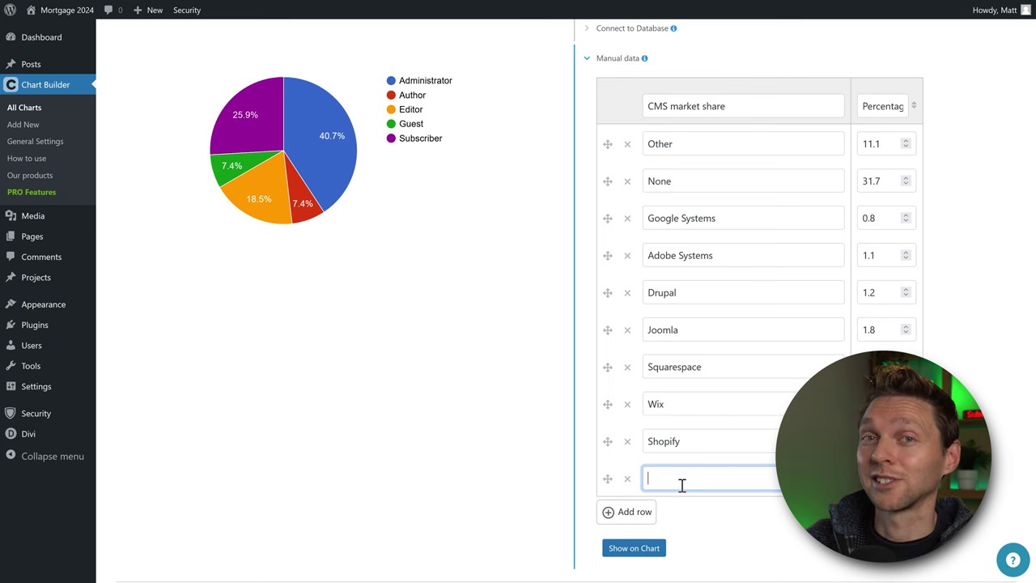
{"action": "type", "text": "WordPress"}
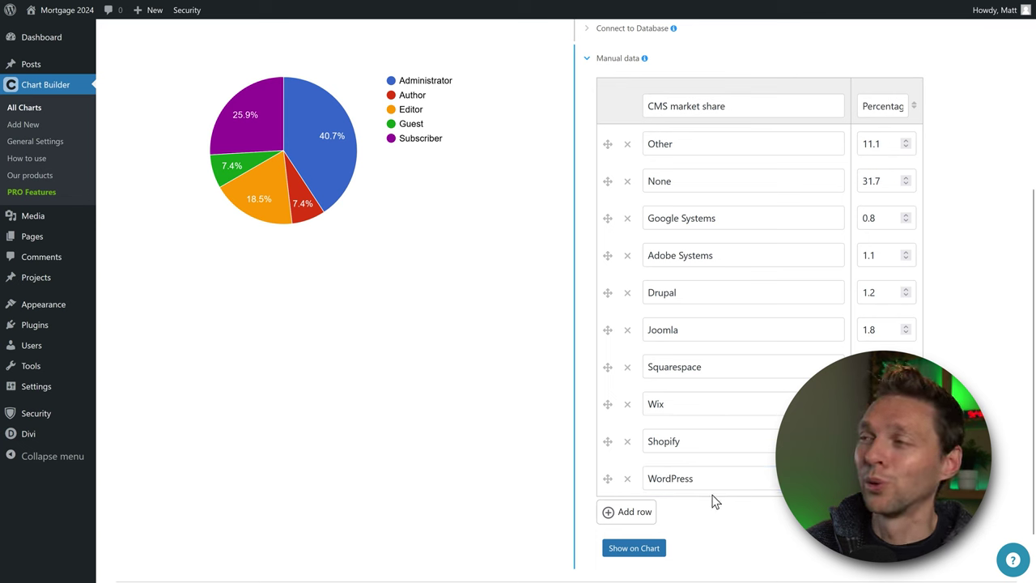
{"action": "left_click", "coordinate": [882, 478]}
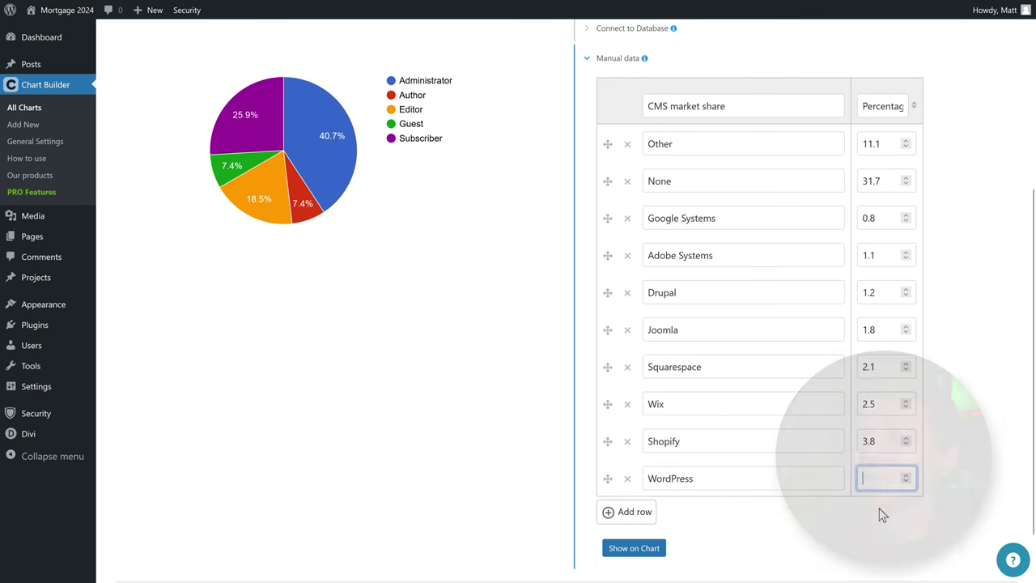
{"action": "type", "text": "43.2"}
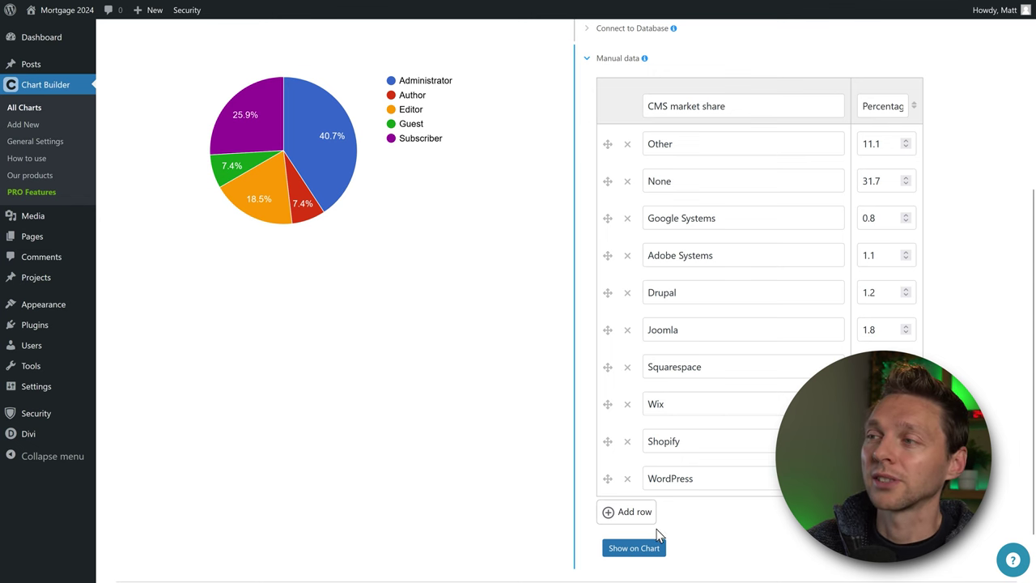
Redraw the pie with the new data and move the WordPress row to the top.
{"action": "left_click", "coordinate": [635, 548]}
{"action": "scroll", "coordinate": [510, 405], "scroll_direction": "down", "scroll_amount": 1}
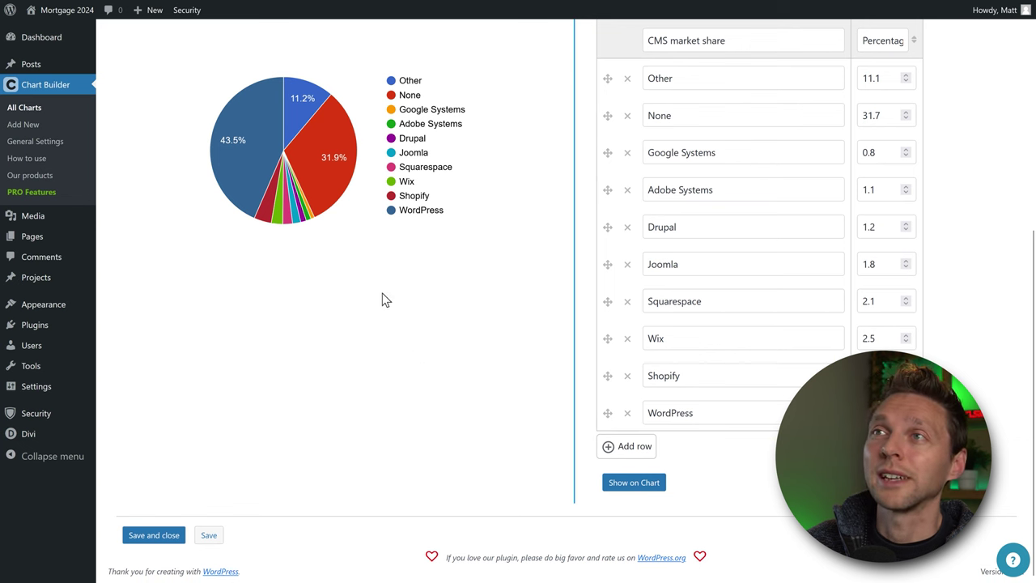
{"action": "mouse_move", "coordinate": [298, 105]}
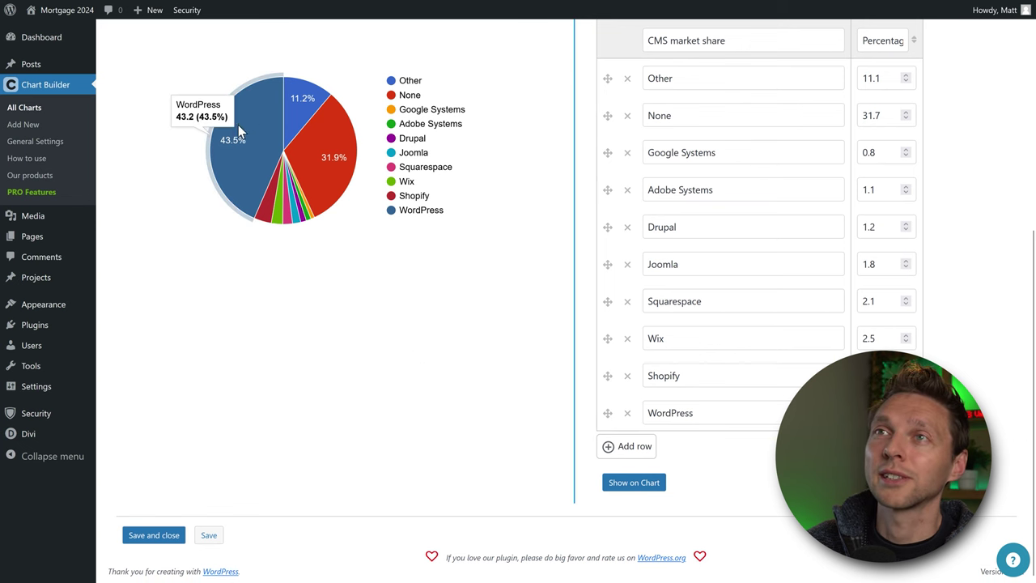
{"action": "mouse_move", "coordinate": [314, 219]}
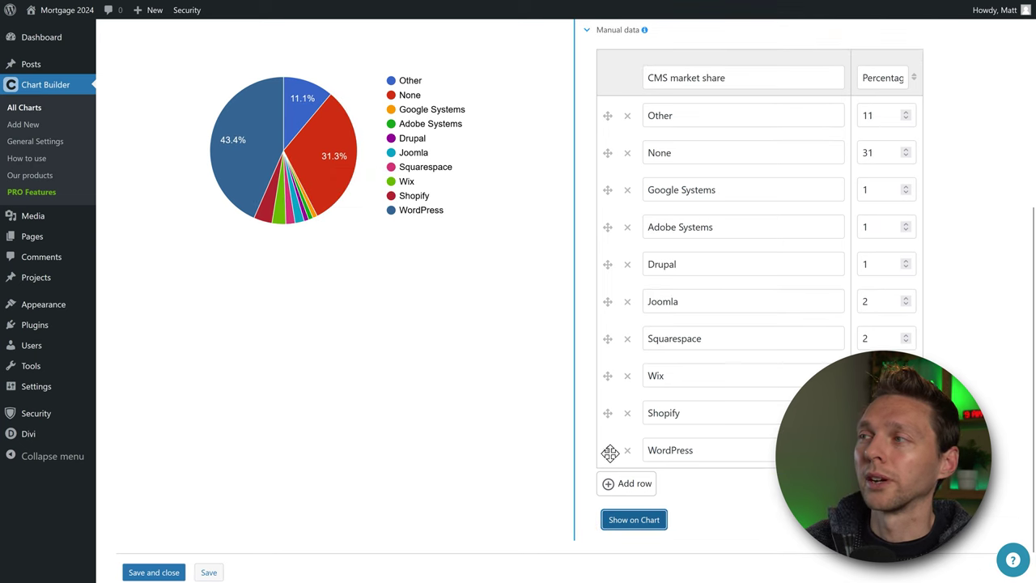
{"action": "left_click_drag", "start_coordinate": [607, 450], "coordinate": [613, 117]}
{"action": "left_click", "coordinate": [632, 523]}
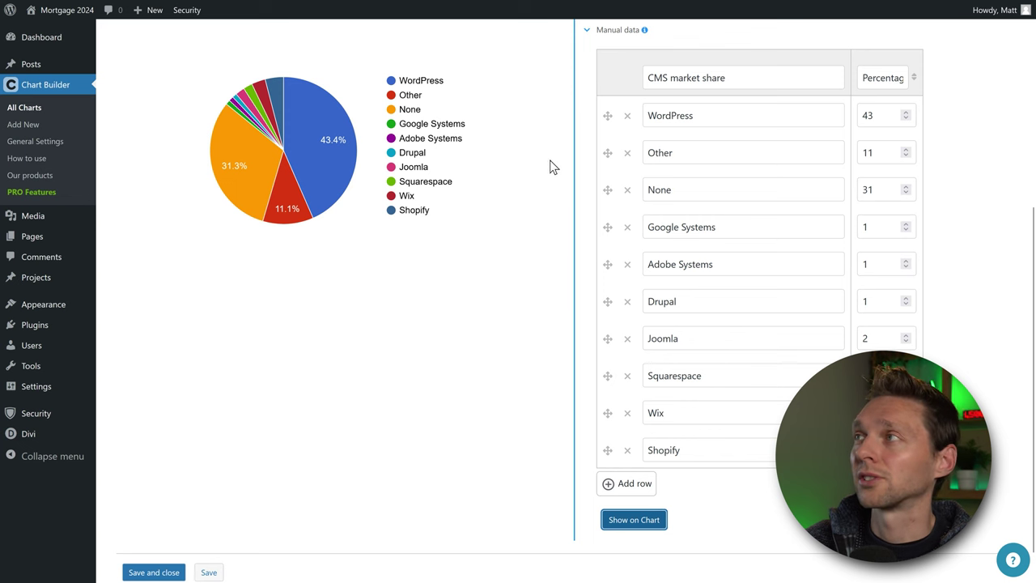
Reorder None, Shopify, Wix, Joomla and Squarespace into descending order and redraw the pie.
{"action": "left_click_drag", "start_coordinate": [607, 190], "coordinate": [607, 152]}
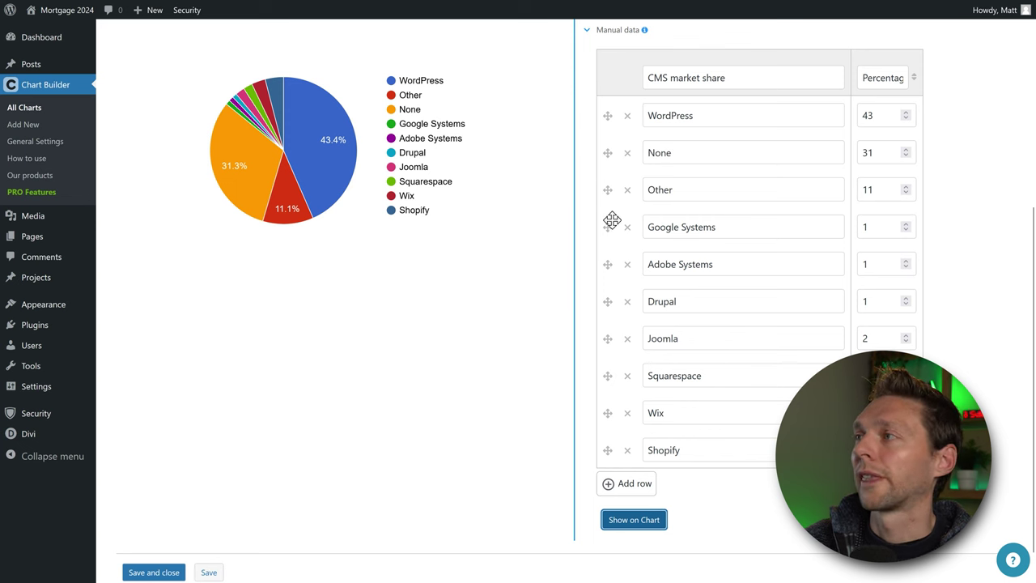
{"action": "left_click_drag", "start_coordinate": [608, 448], "coordinate": [607, 227]}
{"action": "left_click_drag", "start_coordinate": [609, 449], "coordinate": [623, 265]}
{"action": "left_click_drag", "start_coordinate": [609, 413], "coordinate": [616, 293]}
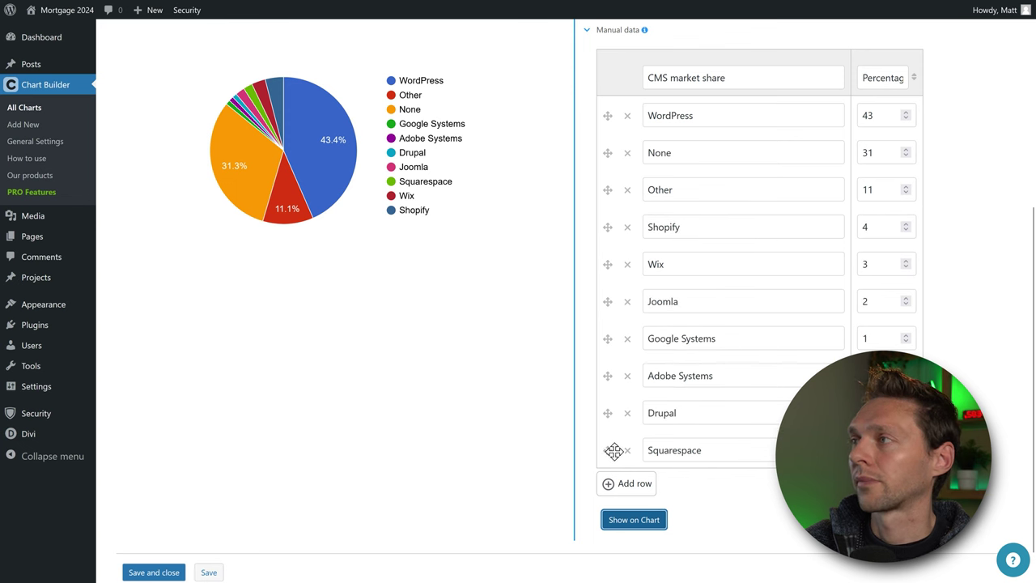
{"action": "left_click_drag", "start_coordinate": [614, 450], "coordinate": [613, 337]}
{"action": "left_click", "coordinate": [624, 523]}
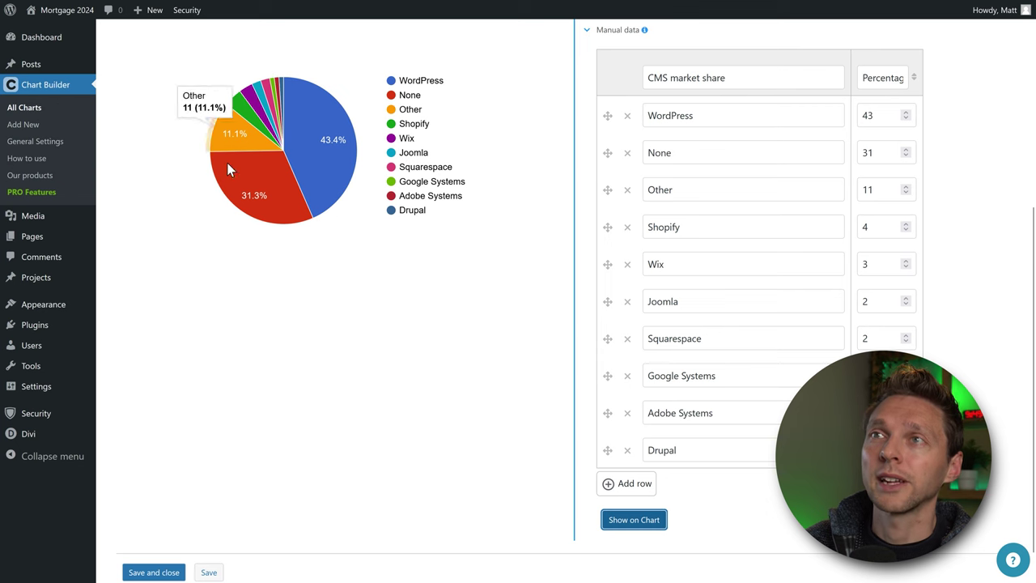
Save the chart, copy its shortcode, and add a Text module below the Tax Benefits text.
{"action": "left_click", "coordinate": [162, 572]}
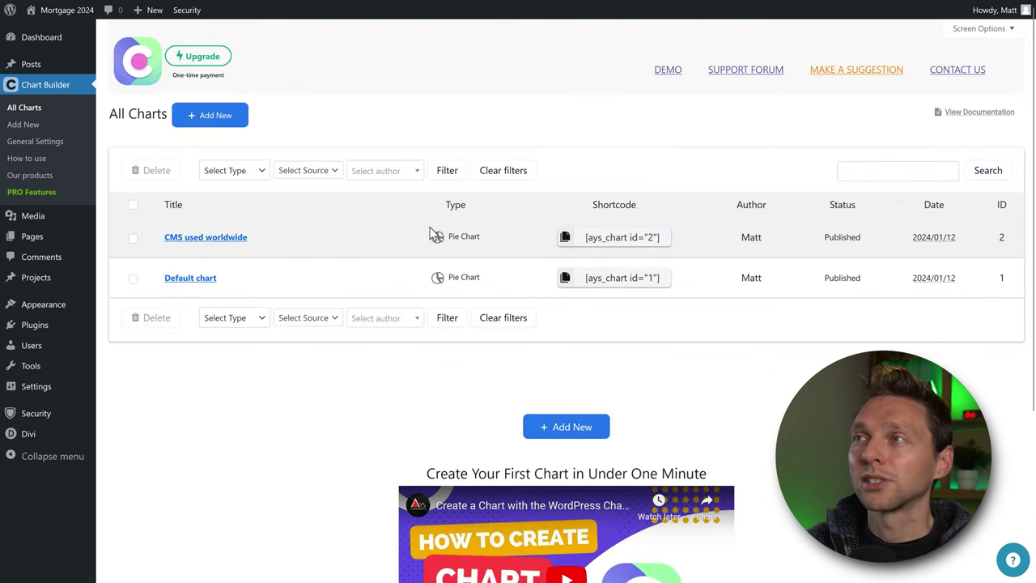
{"action": "left_click", "coordinate": [565, 240]}
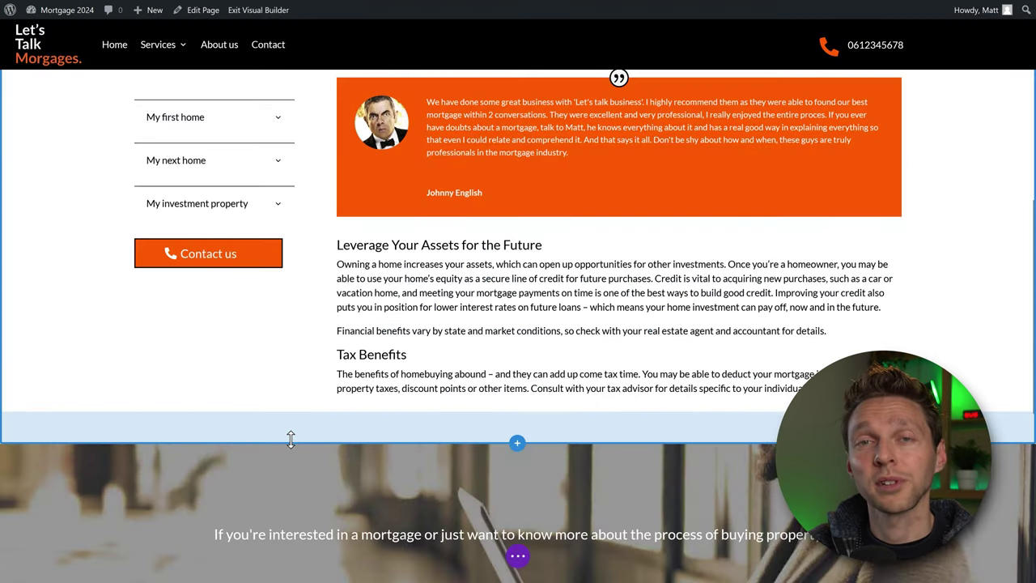
{"action": "left_click", "coordinate": [618, 374]}
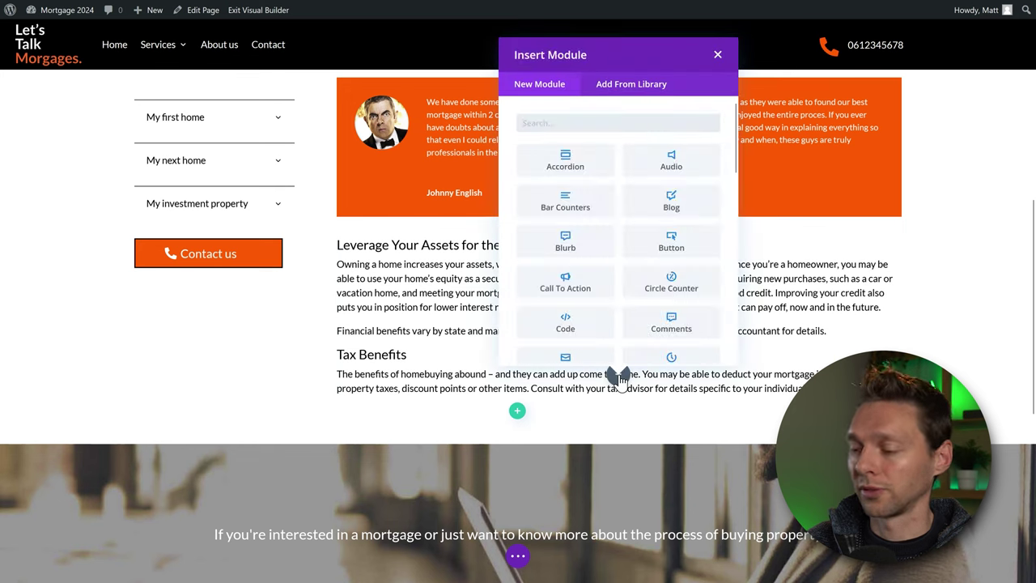
{"action": "type", "text": "text"}
{"action": "key", "text": "Return"}
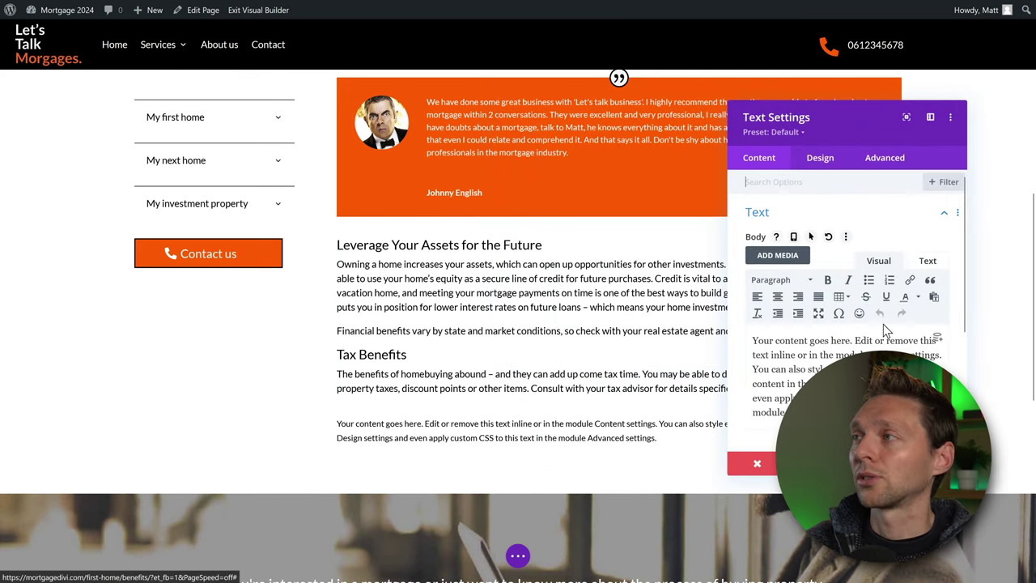
Replace the Text module's placeholder with the [ays_chart id="2"] shortcode.
{"action": "key", "text": "ctrl+a"}
{"action": "key", "text": "ctrl+v"}
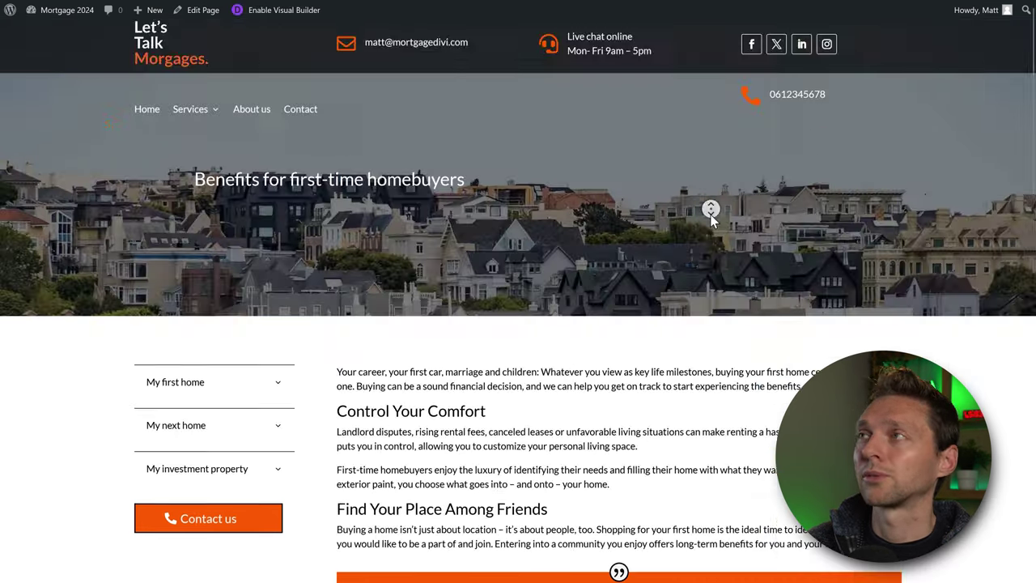
{"action": "scroll", "coordinate": [709, 218], "scroll_direction": "down", "scroll_amount": 2}
{"action": "scroll", "coordinate": [706, 230], "scroll_direction": "down", "scroll_amount": 10}
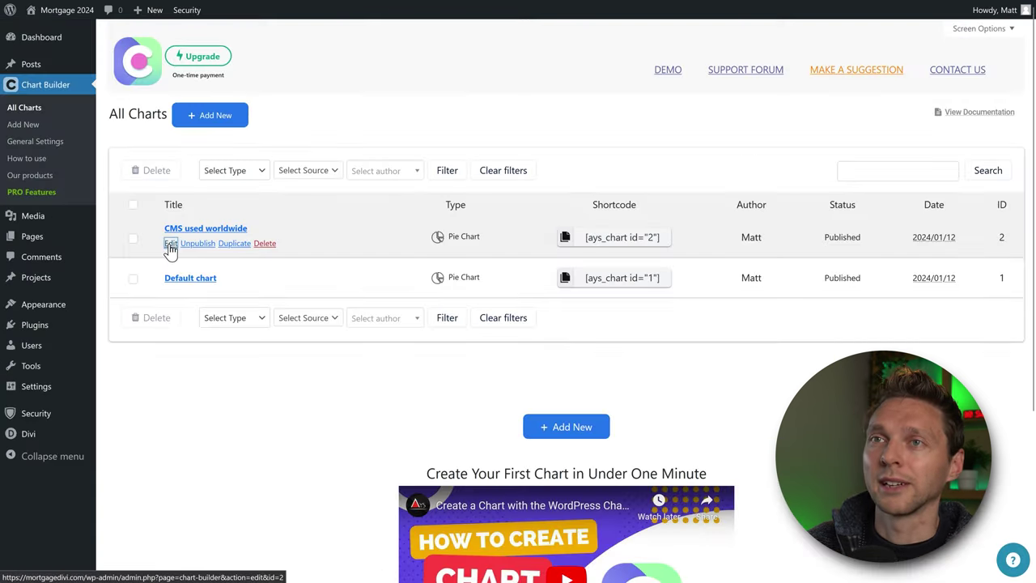
Edit the CMS used worldwide chart and expand its file, Google Sheets and database source options.
{"action": "left_click", "coordinate": [171, 244]}
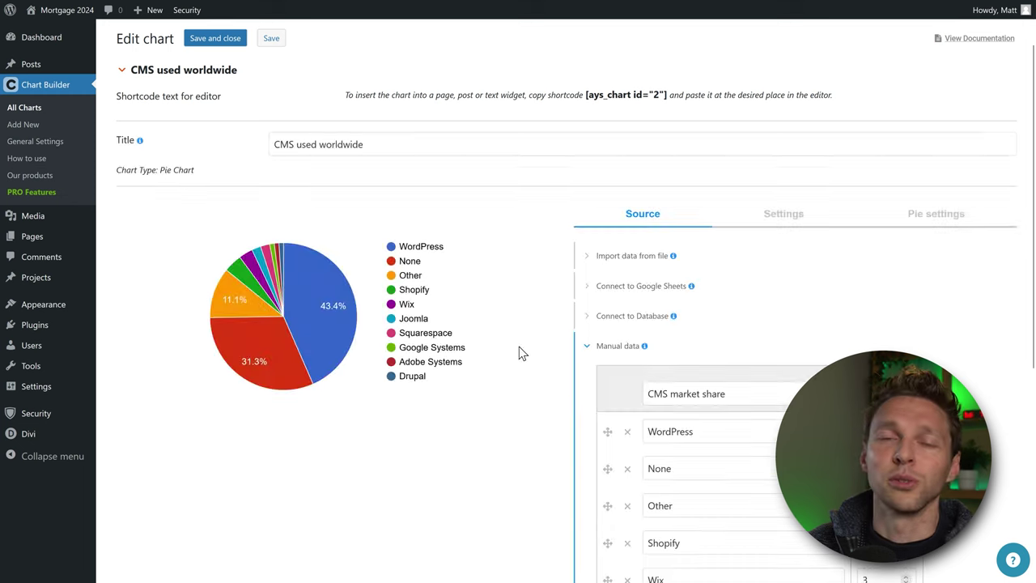
{"action": "left_click", "coordinate": [589, 257]}
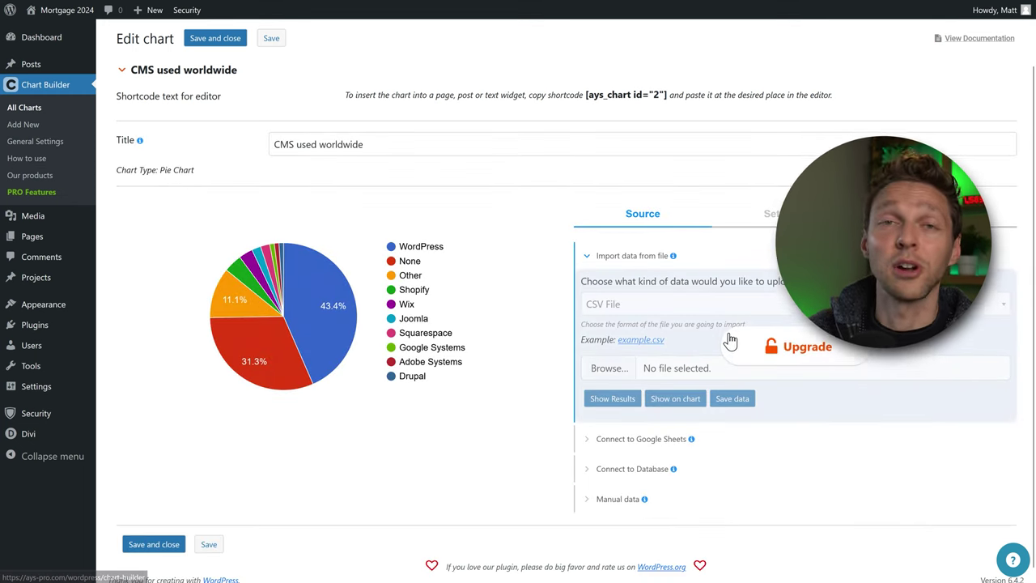
{"action": "left_click", "coordinate": [587, 256]}
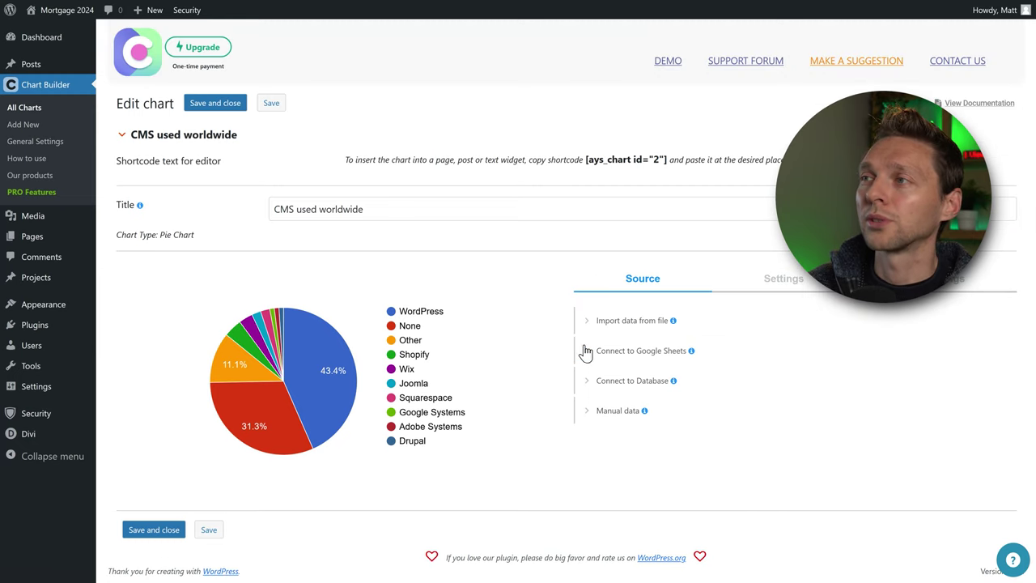
{"action": "left_click", "coordinate": [586, 353]}
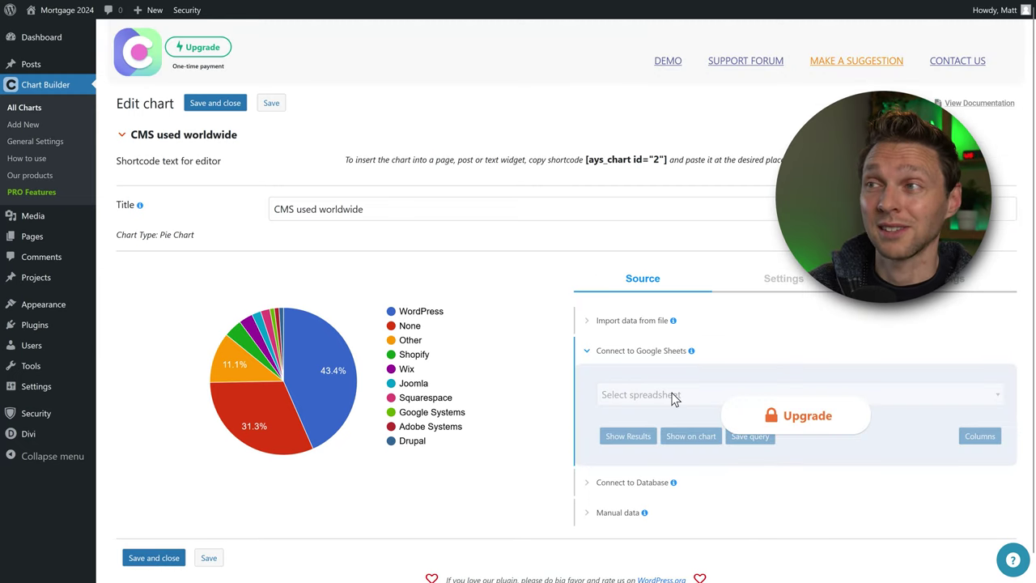
{"action": "left_click", "coordinate": [594, 483]}
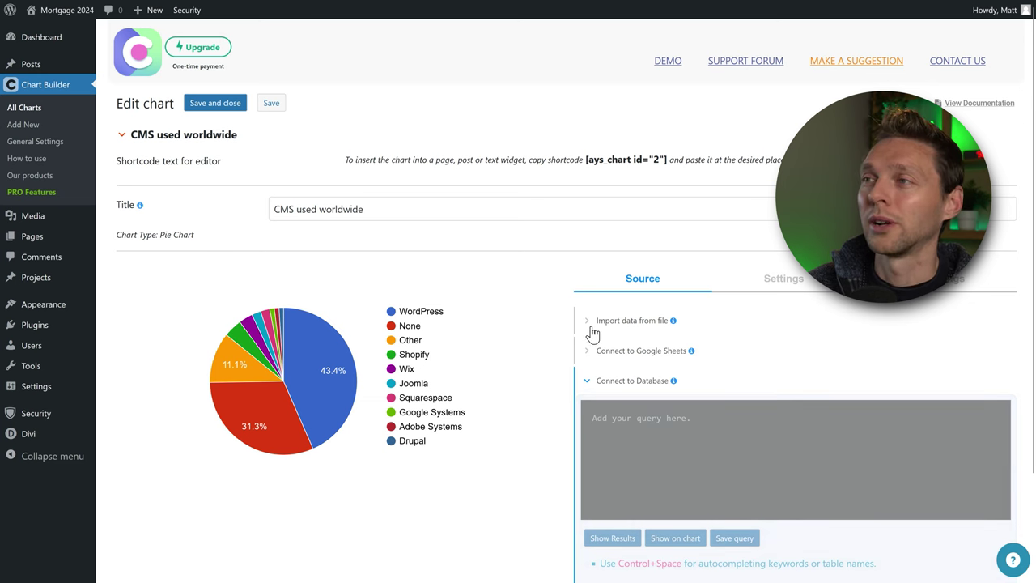
{"action": "scroll", "coordinate": [583, 318], "scroll_direction": "down", "scroll_amount": 2}
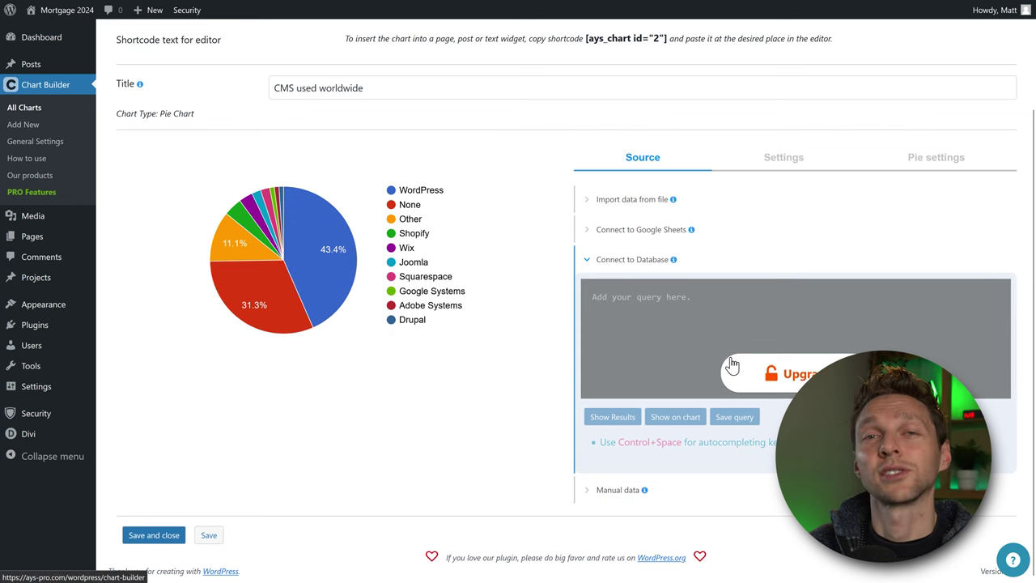
Add the description 'The total market share of websites worldwide as from June 2023', save, and check it live.
{"action": "left_click", "coordinate": [787, 166]}
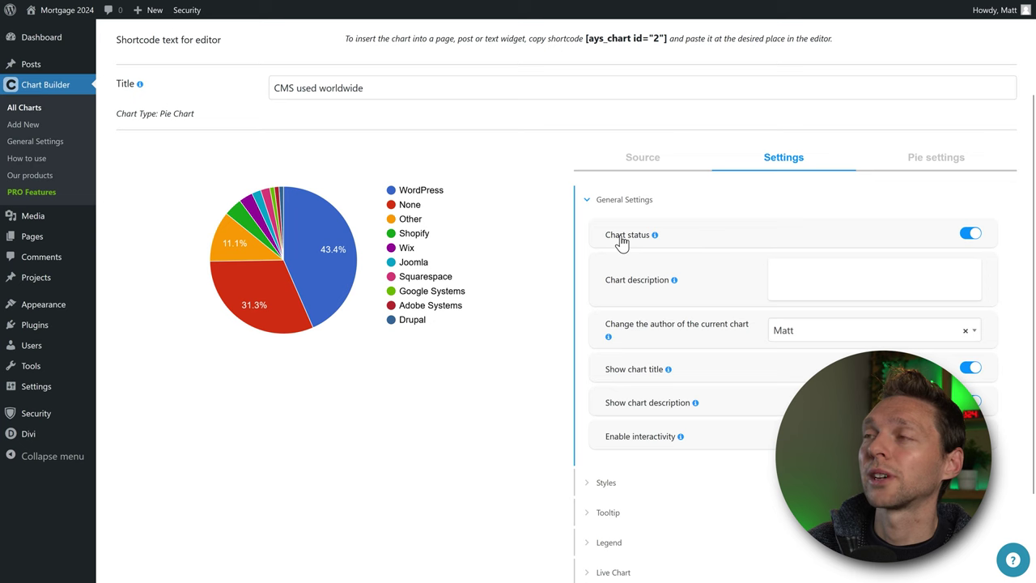
{"action": "scroll", "coordinate": [664, 250], "scroll_direction": "up", "scroll_amount": 1}
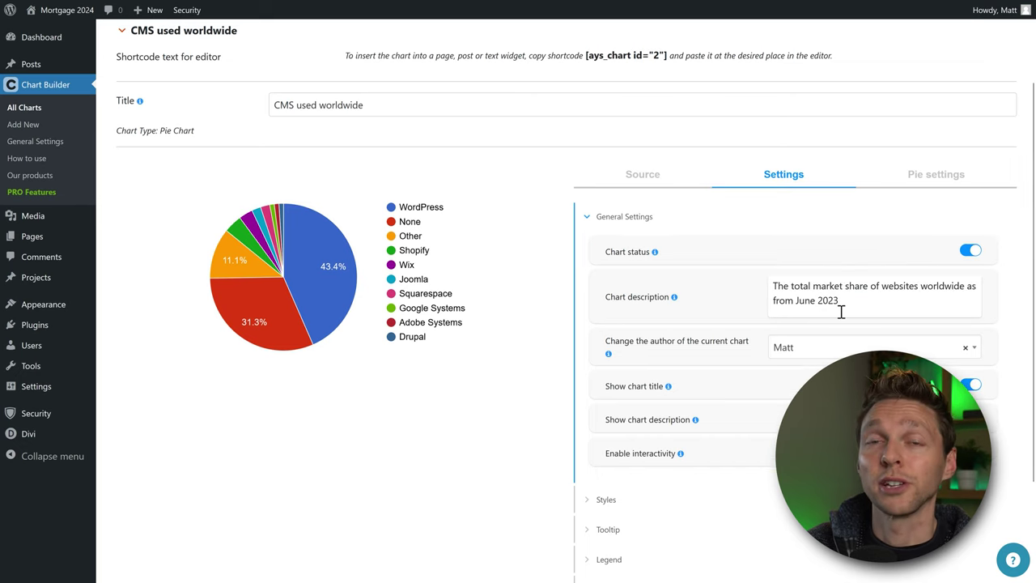
{"action": "scroll", "coordinate": [529, 347], "scroll_direction": "down", "scroll_amount": 3}
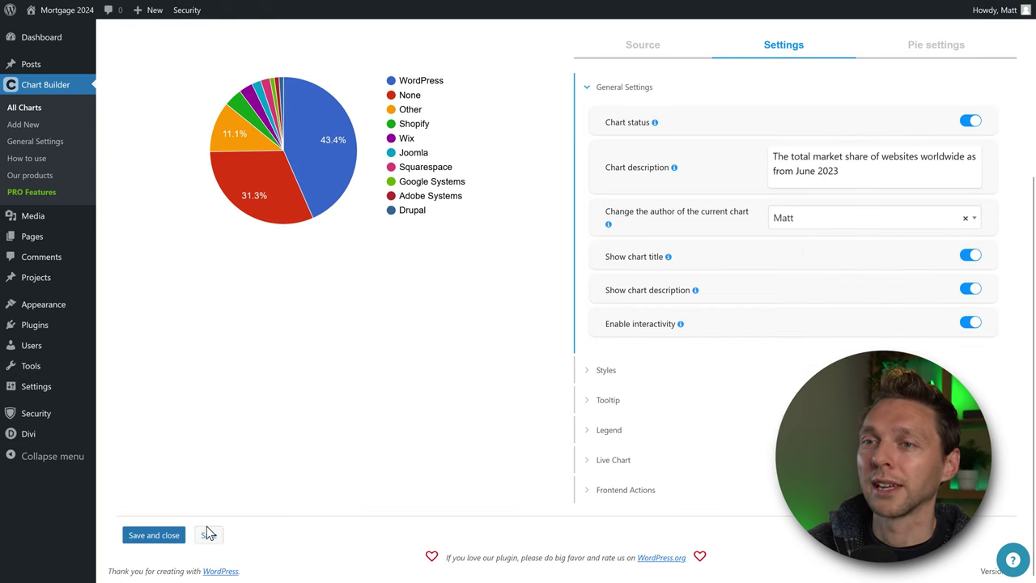
{"action": "left_click", "coordinate": [151, 539]}
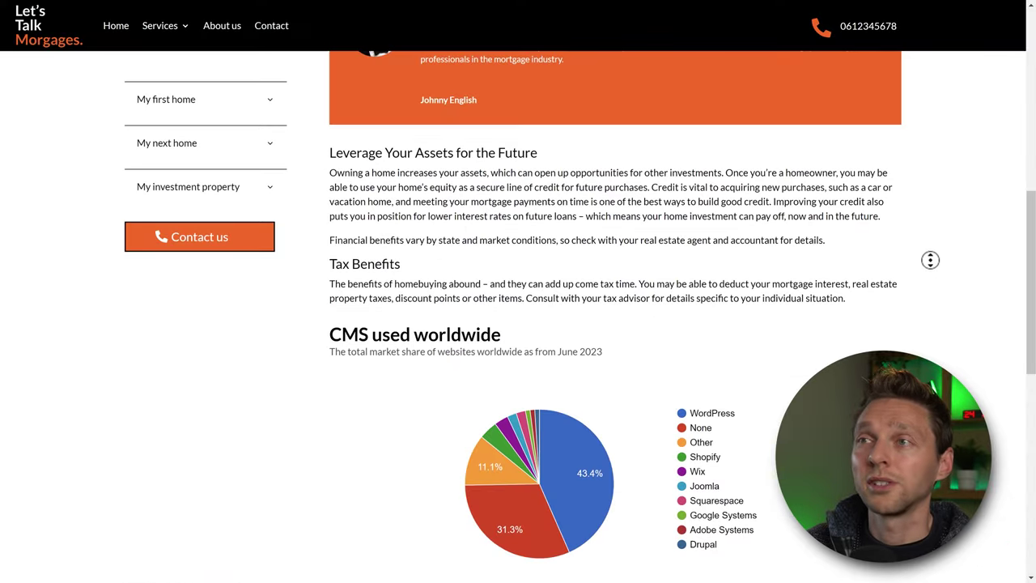
{"action": "scroll", "coordinate": [930, 259], "scroll_direction": "down", "scroll_amount": 2}
{"action": "left_click_drag", "start_coordinate": [331, 233], "coordinate": [526, 236]}
{"action": "triple_click", "coordinate": [498, 252]}
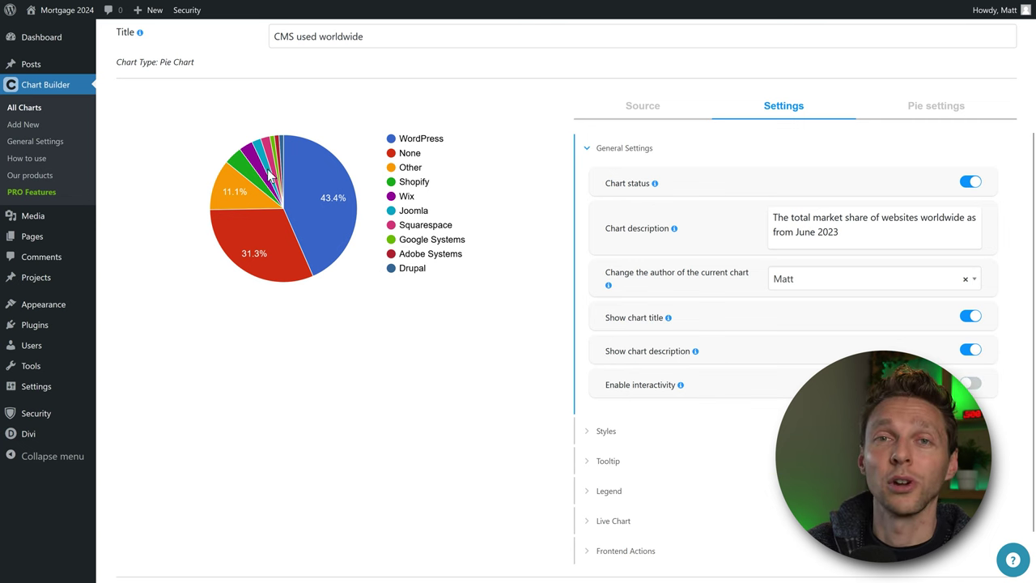
In Styles, try a pixel width, then keep width in percent with responsive width on.
{"action": "left_click", "coordinate": [599, 431]}
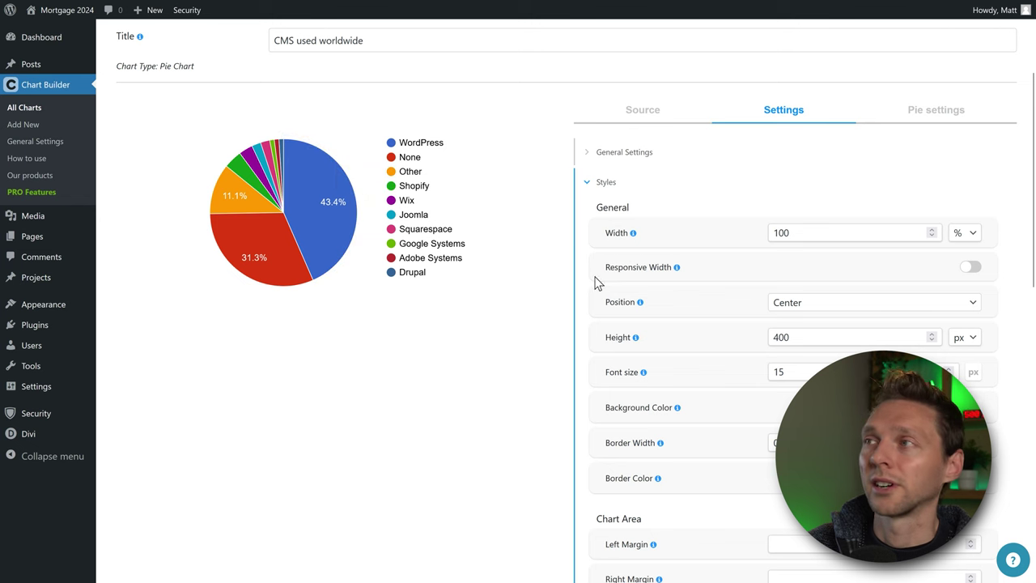
{"action": "left_click", "coordinate": [962, 233]}
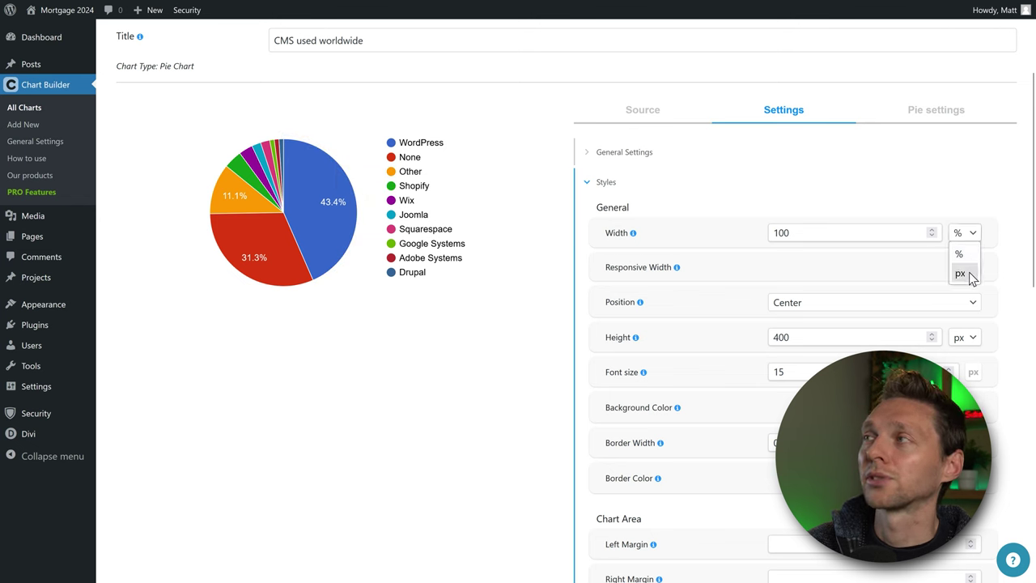
{"action": "left_click", "coordinate": [961, 274]}
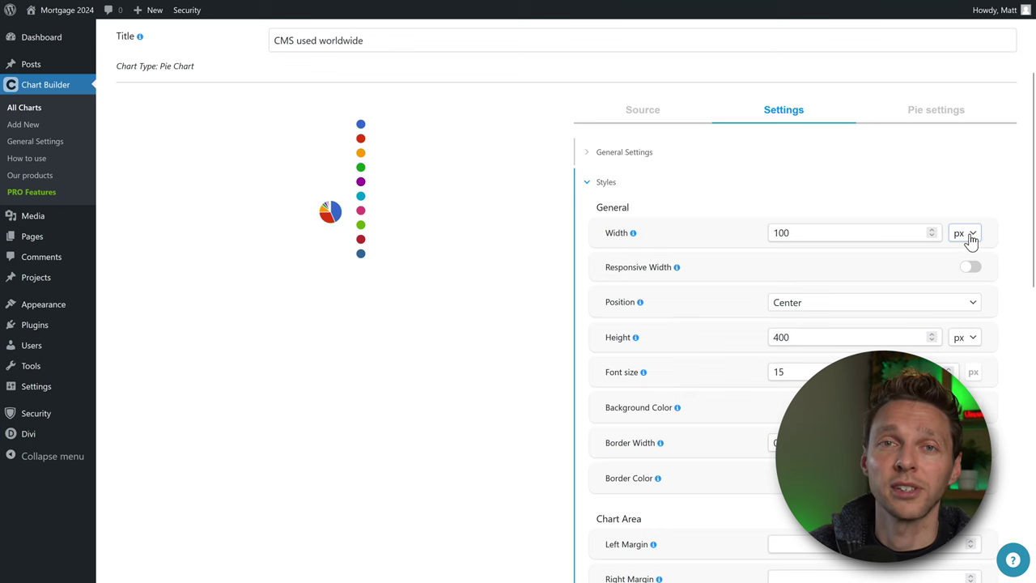
{"action": "left_click", "coordinate": [969, 235]}
{"action": "left_click", "coordinate": [962, 255]}
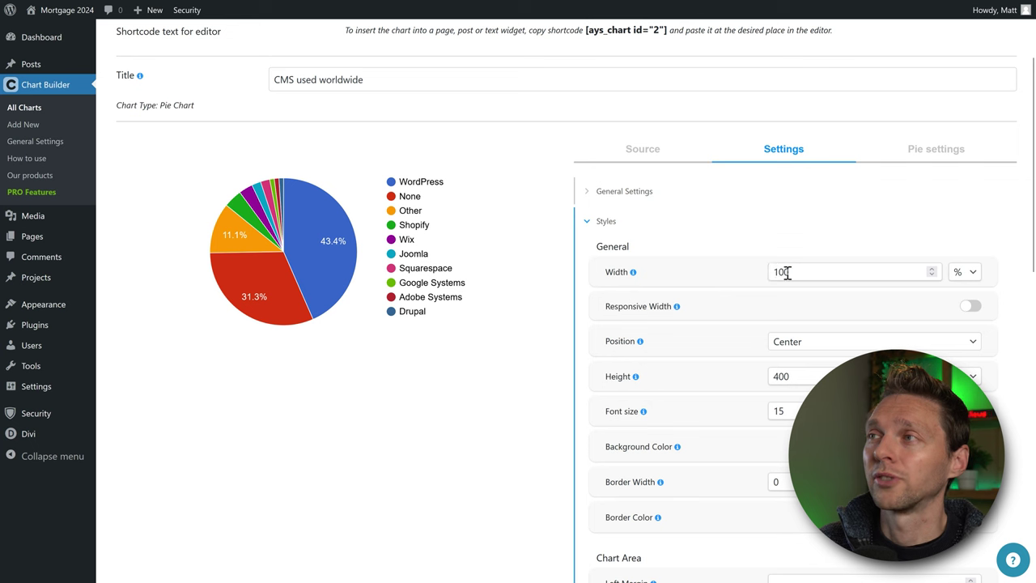
{"action": "left_click", "coordinate": [969, 308]}
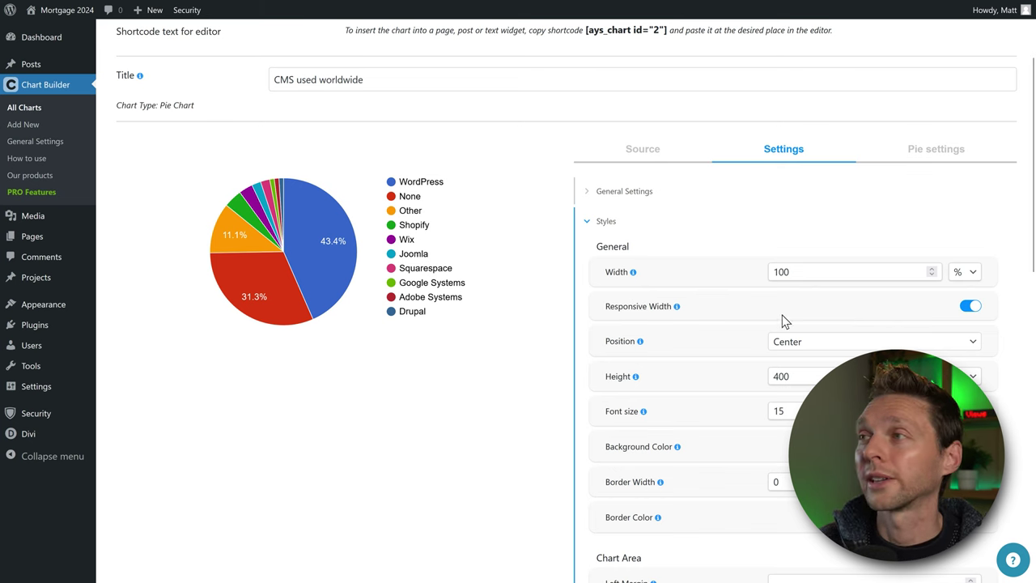
Keep the chart position Center, try a percentage height, and lower the font size to 12.
{"action": "scroll", "coordinate": [763, 316], "scroll_direction": "down", "scroll_amount": 2}
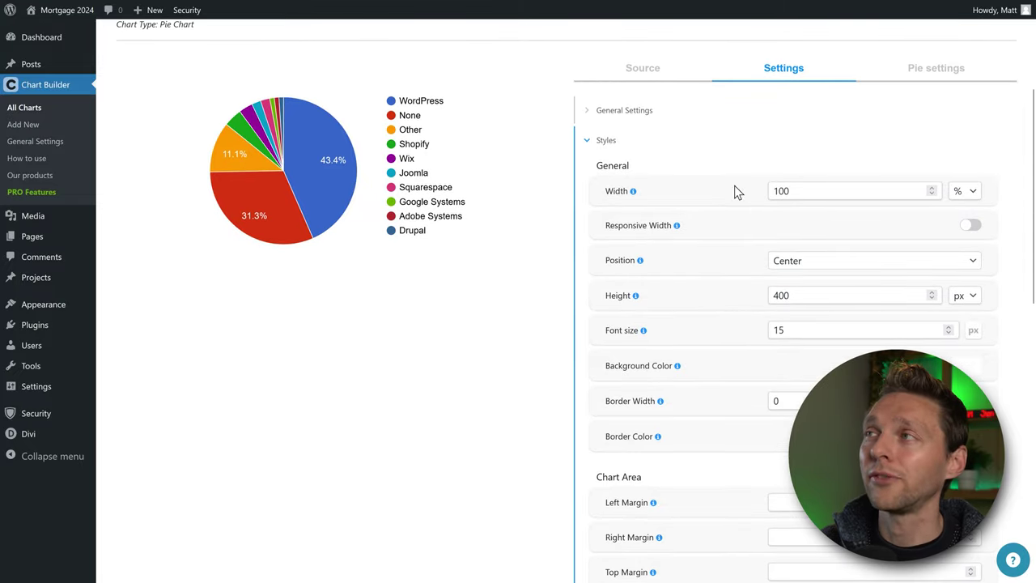
{"action": "left_click", "coordinate": [807, 265]}
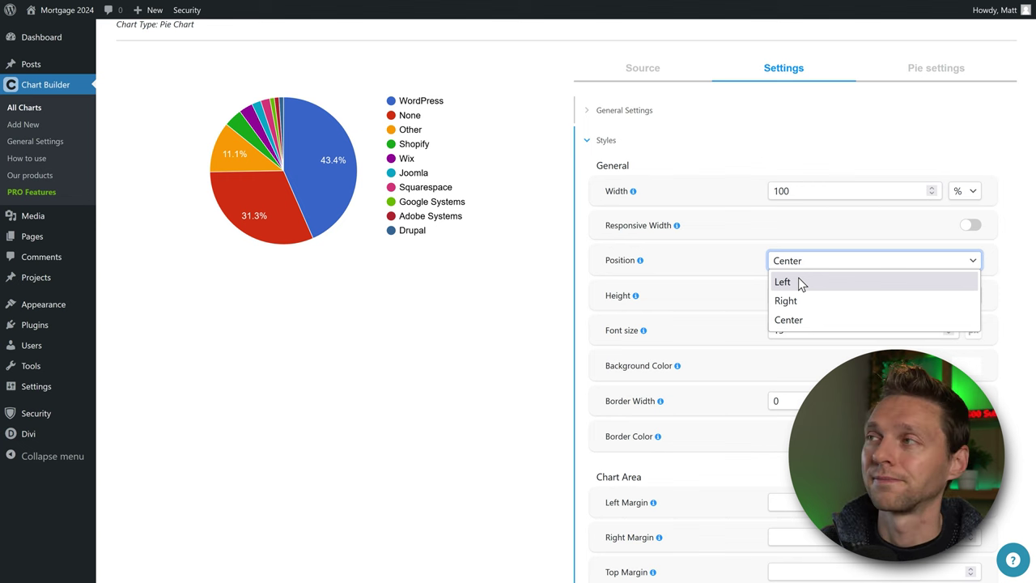
{"action": "left_click", "coordinate": [768, 274]}
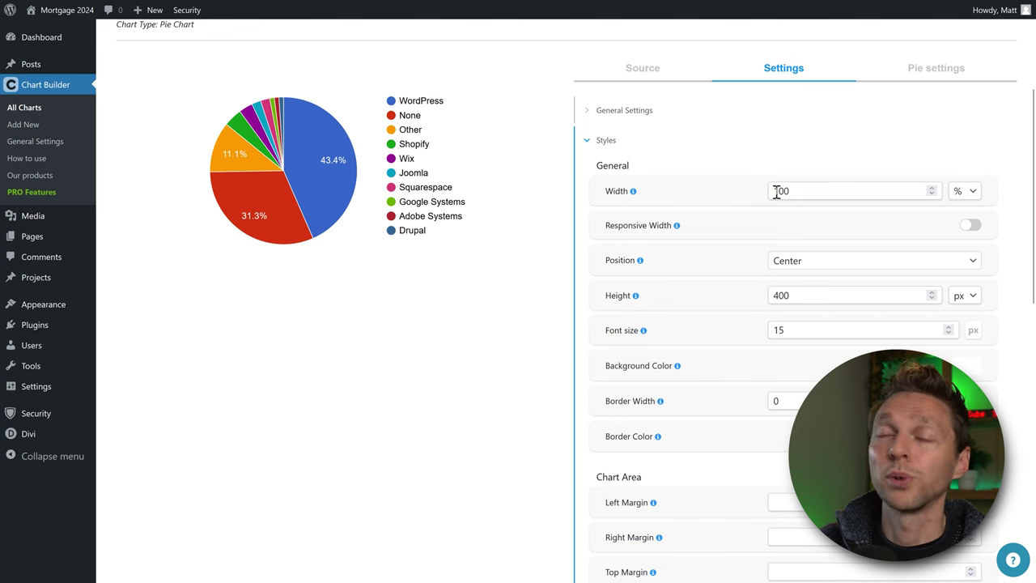
{"action": "scroll", "coordinate": [685, 247], "scroll_direction": "down", "scroll_amount": 1}
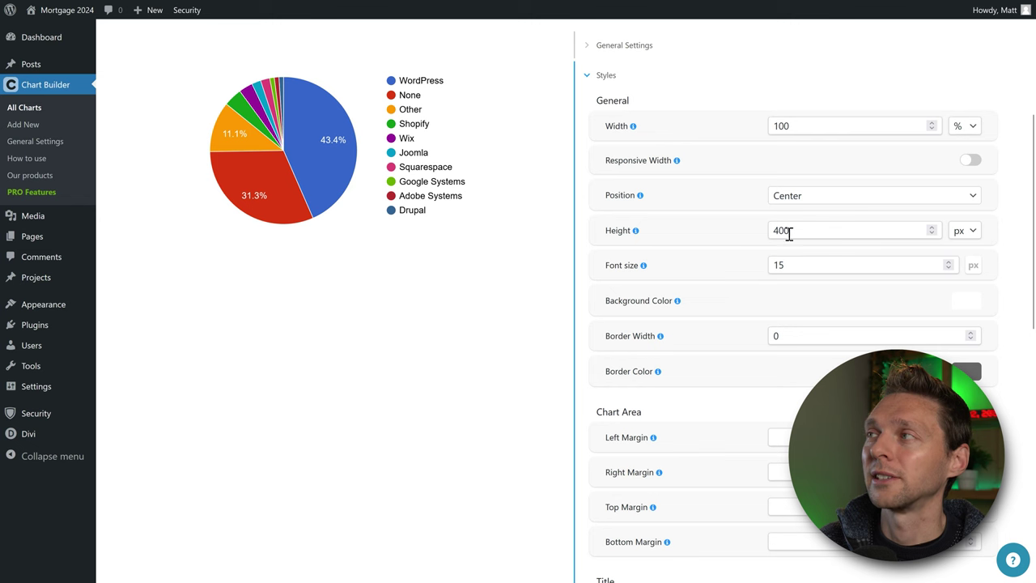
{"action": "left_click", "coordinate": [971, 230]}
{"action": "left_click", "coordinate": [959, 252]}
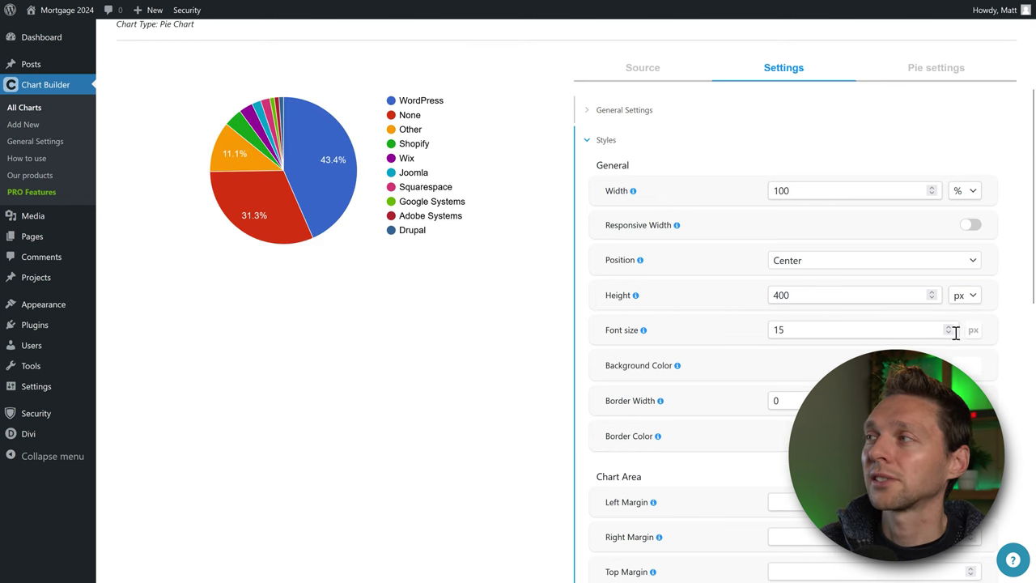
{"action": "left_click", "coordinate": [949, 333]}
{"action": "left_click", "coordinate": [949, 334]}
{"action": "left_click", "coordinate": [949, 333]}
Return the font size to 15 and preview cyan, teal, blue and navy backgrounds, keeping white.
{"action": "left_click", "coordinate": [951, 326]}
{"action": "left_click", "coordinate": [951, 326]}
{"action": "left_click", "coordinate": [950, 325]}
{"action": "scroll", "coordinate": [967, 317], "scroll_direction": "down", "scroll_amount": 1}
{"action": "left_click", "coordinate": [970, 315]}
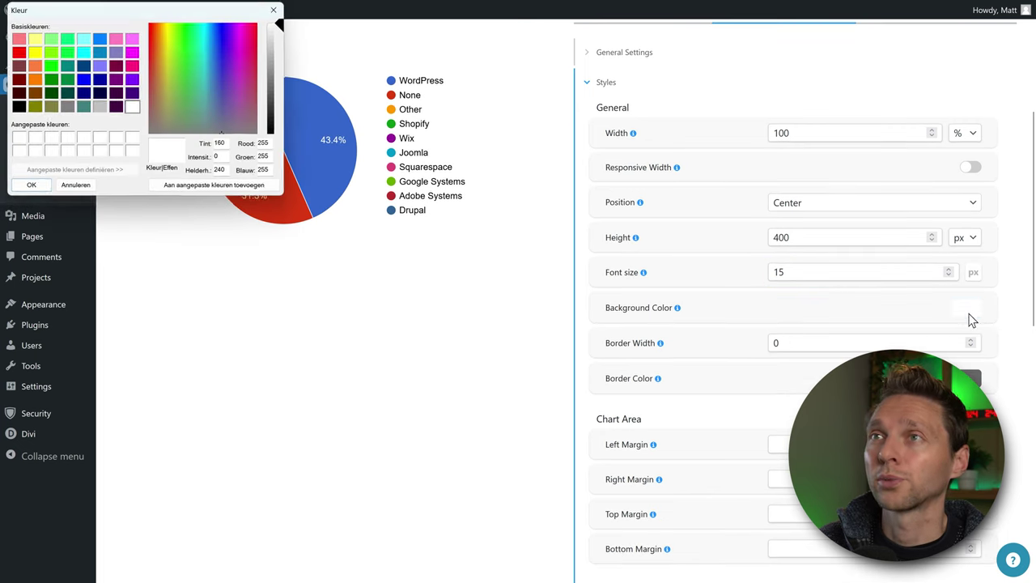
{"action": "left_click", "coordinate": [83, 52]}
{"action": "left_click", "coordinate": [67, 65]}
{"action": "left_click", "coordinate": [83, 79]}
{"action": "left_click", "coordinate": [84, 92]}
{"action": "key", "text": "Escape"}
Try a thin and then a 3-wide chart border, then set the border width back to 0.
{"action": "scroll", "coordinate": [728, 330], "scroll_direction": "down", "scroll_amount": 1}
{"action": "left_click", "coordinate": [970, 274]}
{"action": "left_click", "coordinate": [970, 274]}
{"action": "left_click", "coordinate": [970, 275]}
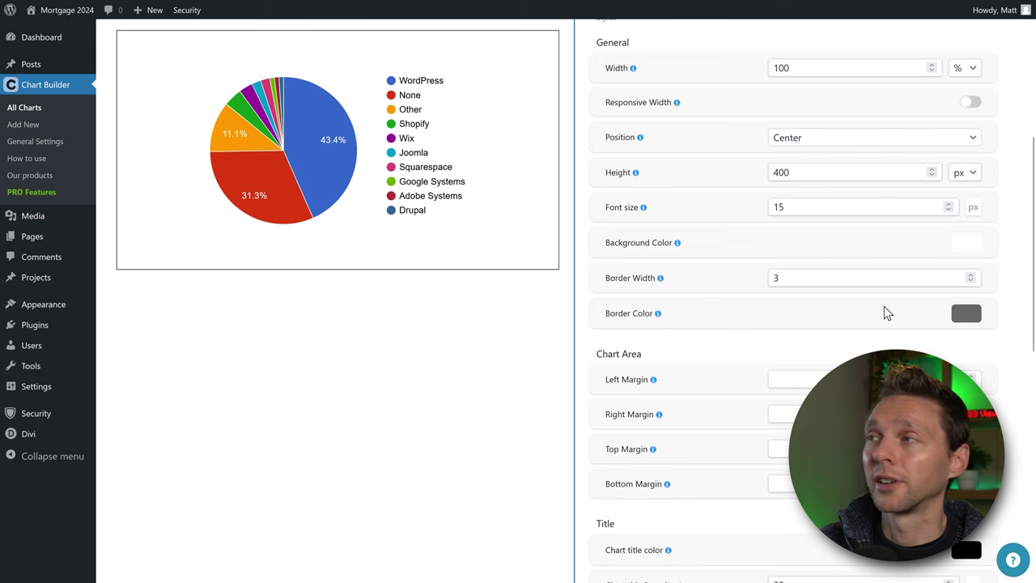
{"action": "key", "text": "Down"}
{"action": "key", "text": "Down"}
{"action": "key", "text": "Down"}
{"action": "scroll", "coordinate": [810, 332], "scroll_direction": "down", "scroll_amount": 2}
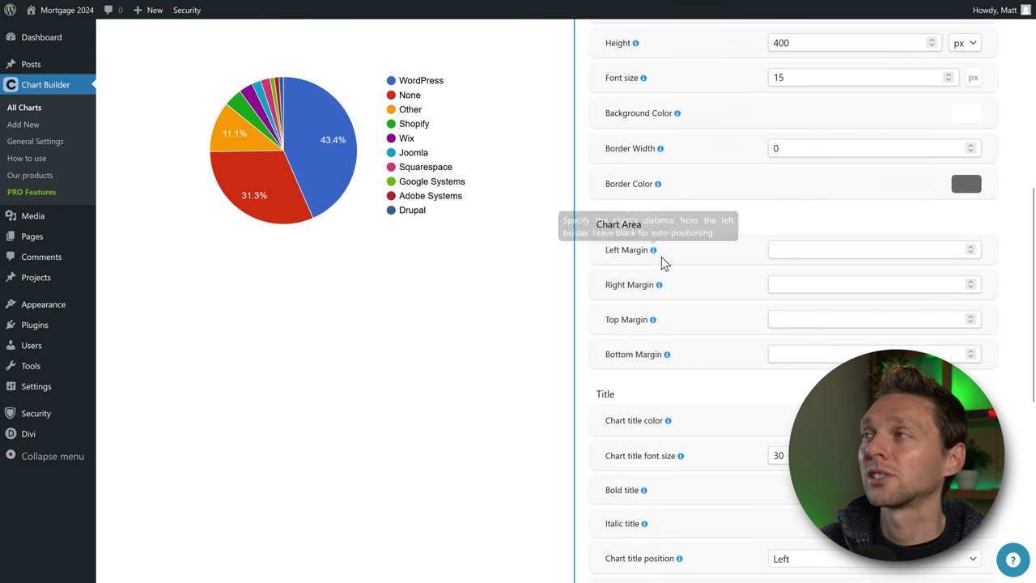
{"action": "scroll", "coordinate": [656, 256], "scroll_direction": "down", "scroll_amount": 4}
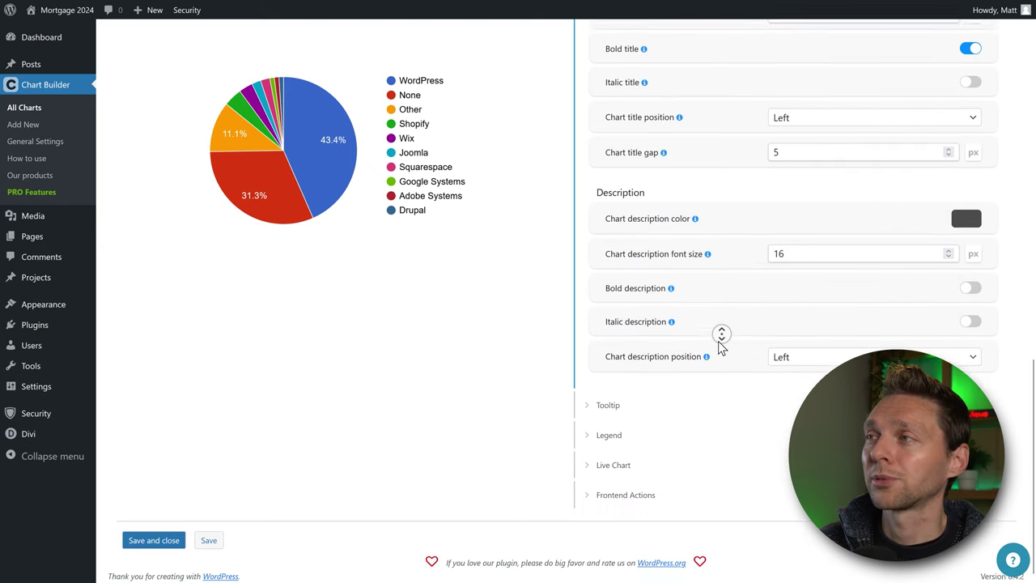
{"action": "left_click", "coordinate": [601, 401]}
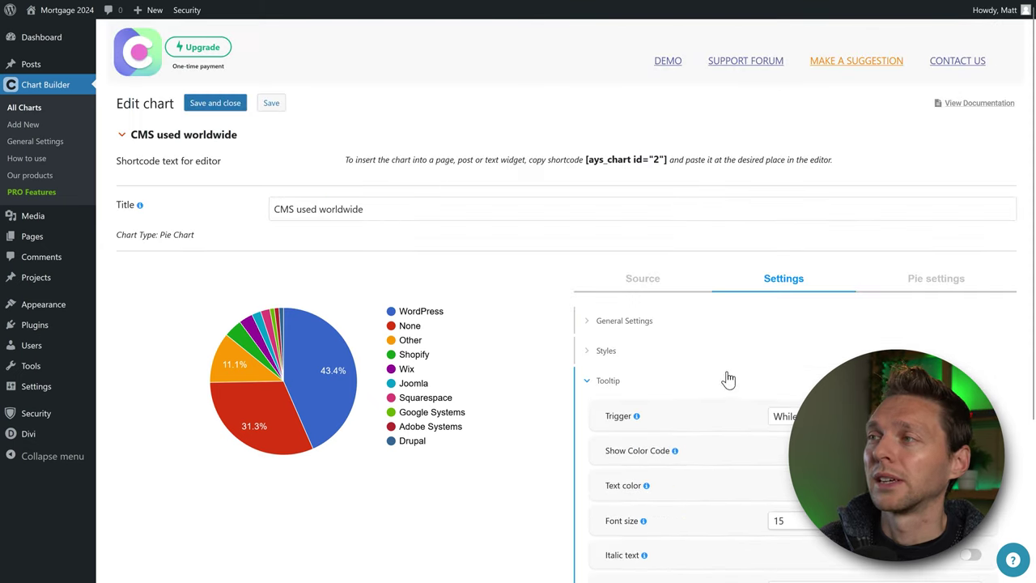
{"action": "scroll", "coordinate": [347, 174], "scroll_direction": "down", "scroll_amount": 2}
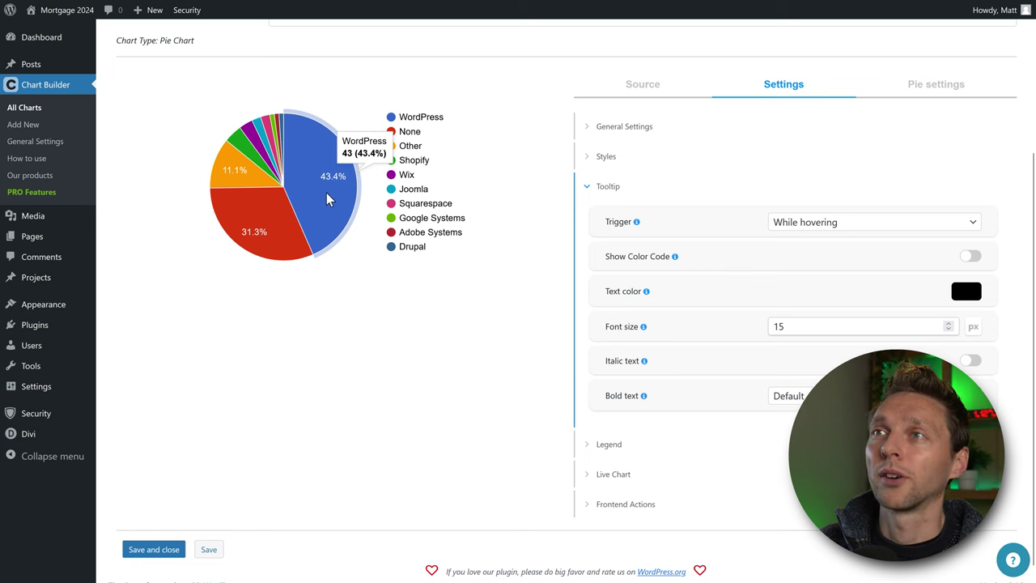
{"action": "left_click", "coordinate": [771, 221]}
{"action": "left_click", "coordinate": [804, 261]}
{"action": "left_click", "coordinate": [320, 194]}
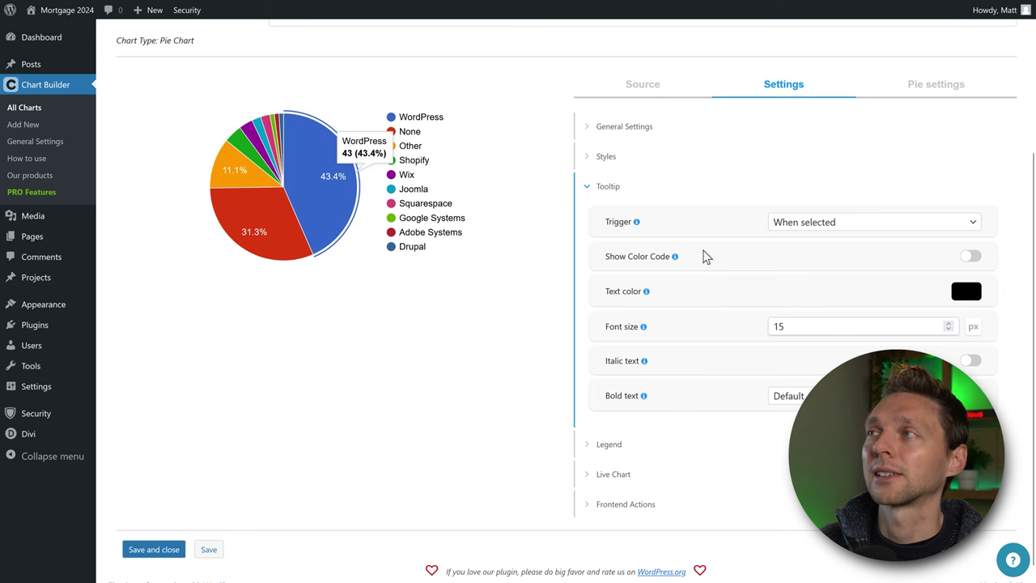
{"action": "left_click", "coordinate": [800, 227]}
{"action": "left_click", "coordinate": [798, 281]}
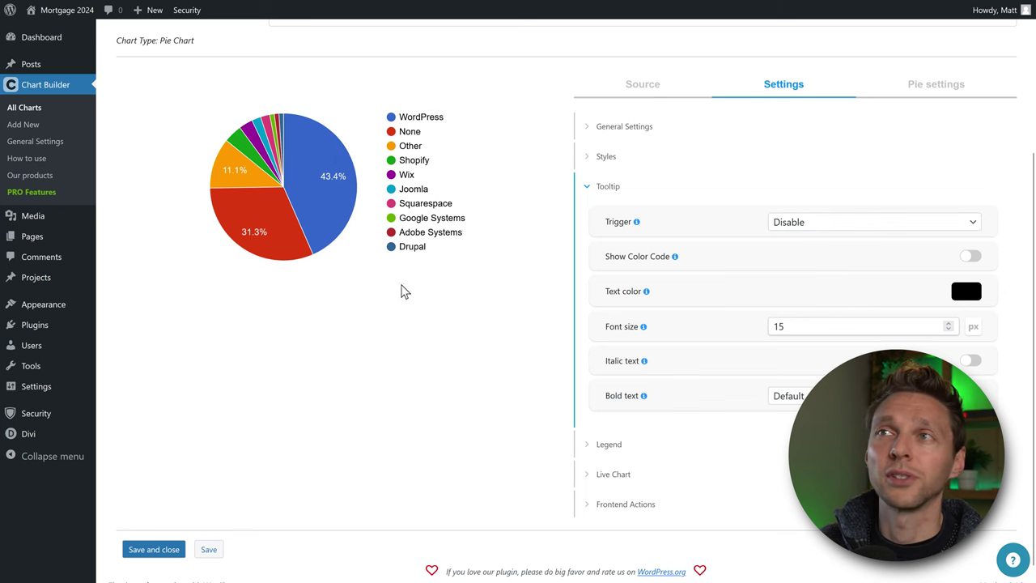
{"action": "left_click", "coordinate": [414, 296]}
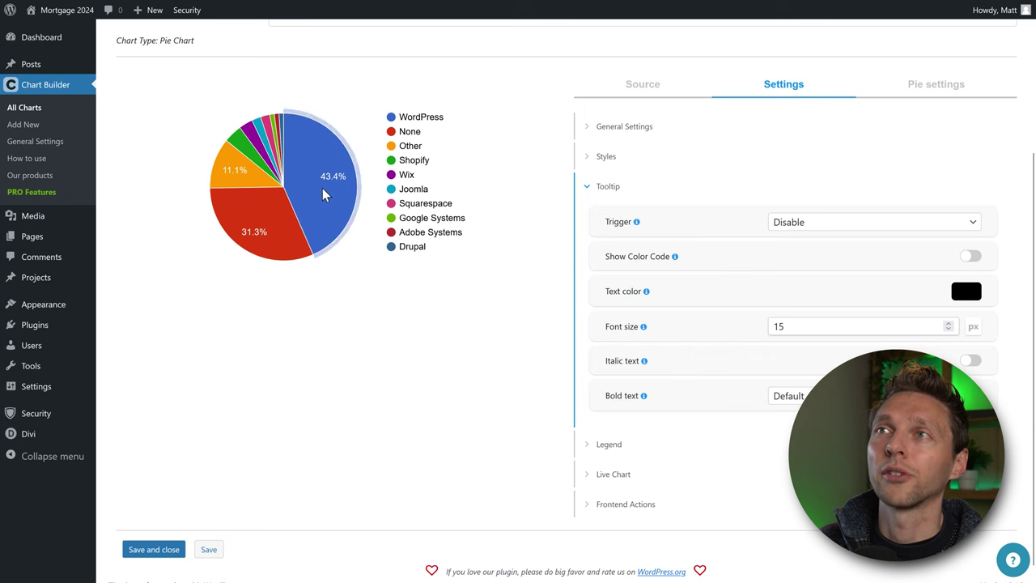
{"action": "left_click", "coordinate": [781, 225]}
{"action": "left_click", "coordinate": [802, 241]}
{"action": "left_click", "coordinate": [394, 299]}
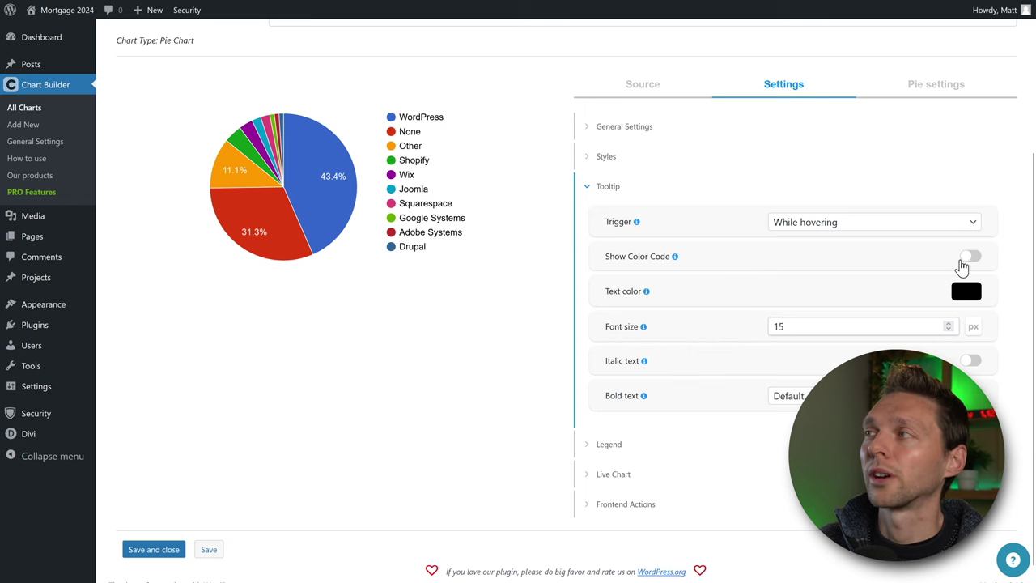
{"action": "mouse_move", "coordinate": [328, 205]}
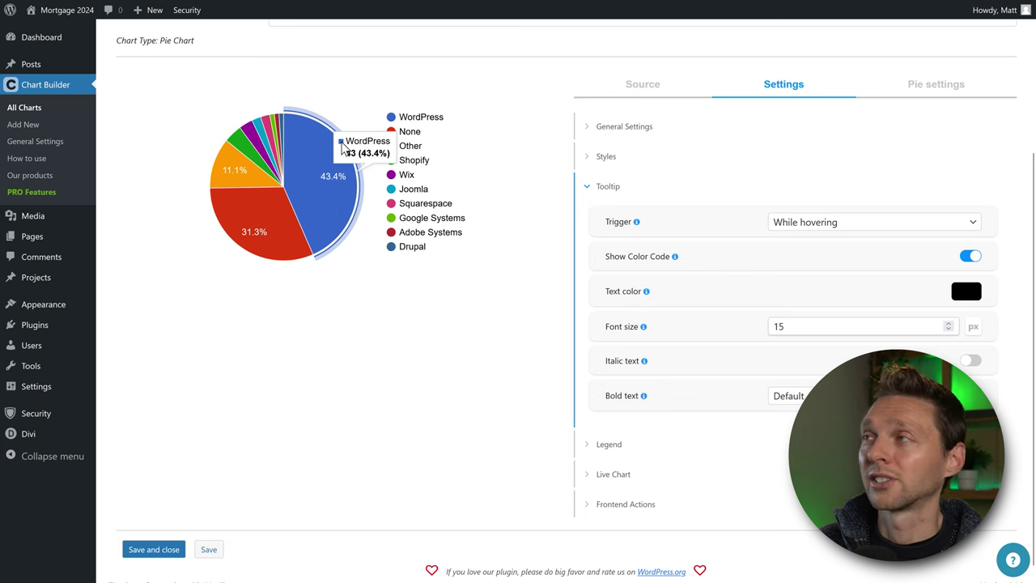
{"action": "left_click", "coordinate": [969, 257]}
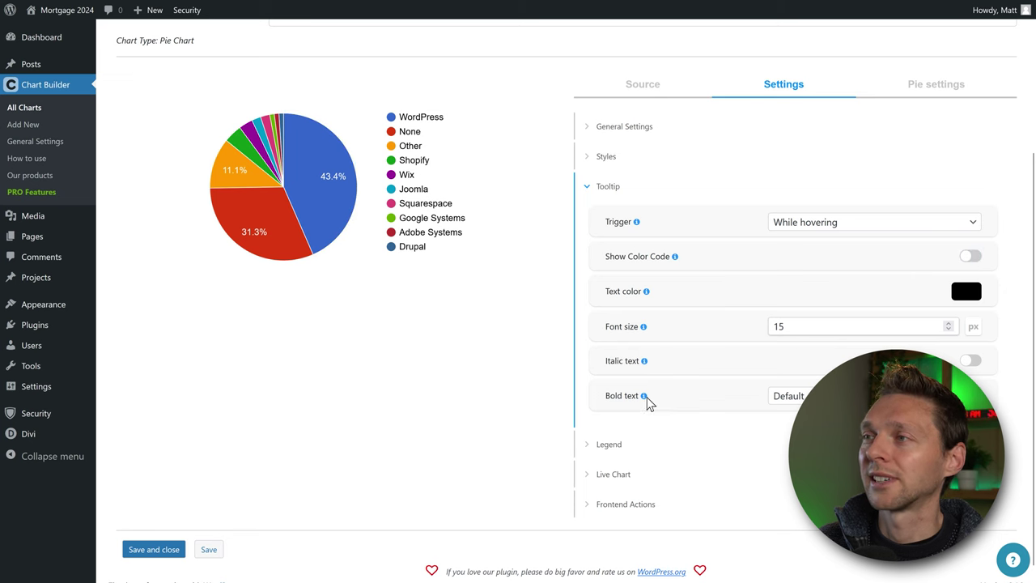
Try left, top, bottom, labelled and hidden legend positions, then set it back to Right of the chart.
{"action": "left_click", "coordinate": [609, 445]}
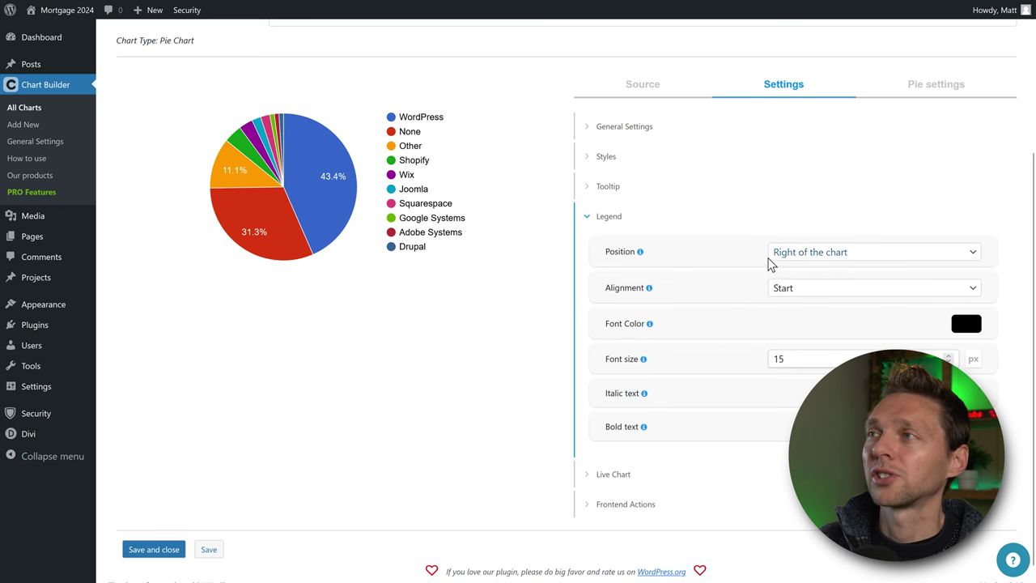
{"action": "left_click", "coordinate": [789, 255]}
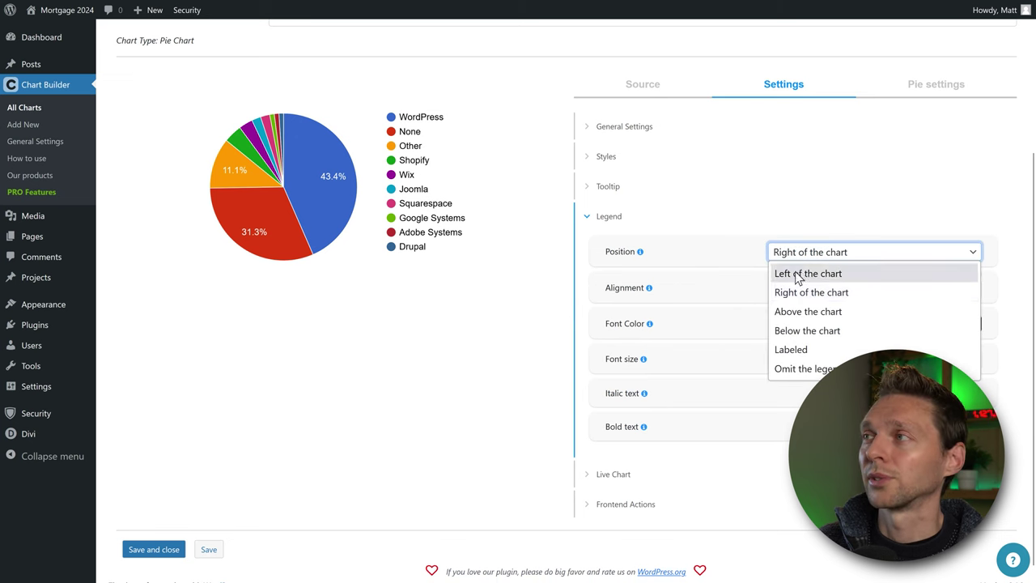
{"action": "left_click", "coordinate": [800, 273]}
{"action": "left_click", "coordinate": [798, 312]}
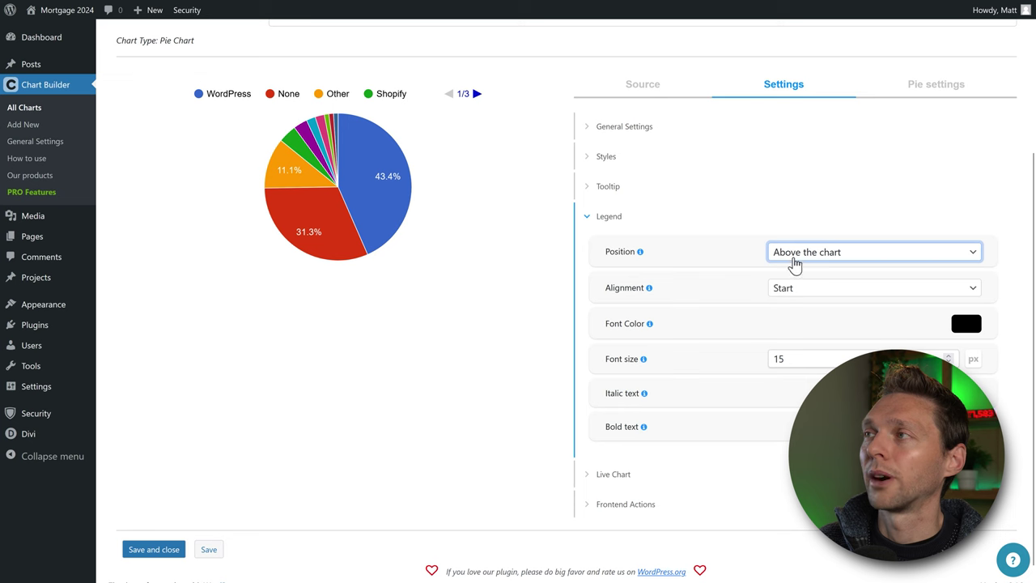
{"action": "left_click", "coordinate": [795, 261]}
{"action": "left_click", "coordinate": [805, 331]}
{"action": "left_click", "coordinate": [798, 257]}
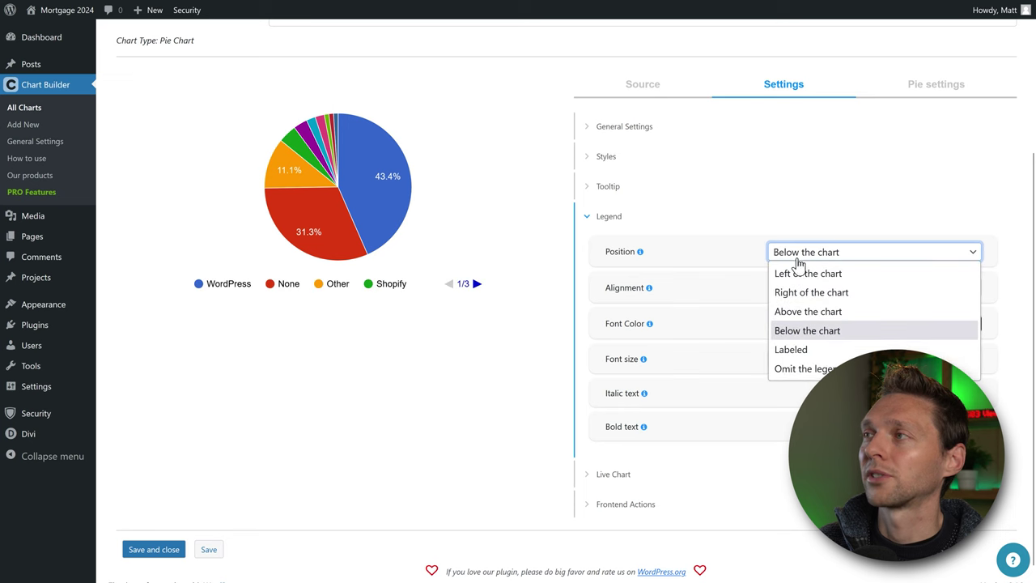
{"action": "left_click", "coordinate": [802, 351]}
{"action": "left_click", "coordinate": [800, 258]}
{"action": "left_click", "coordinate": [798, 369]}
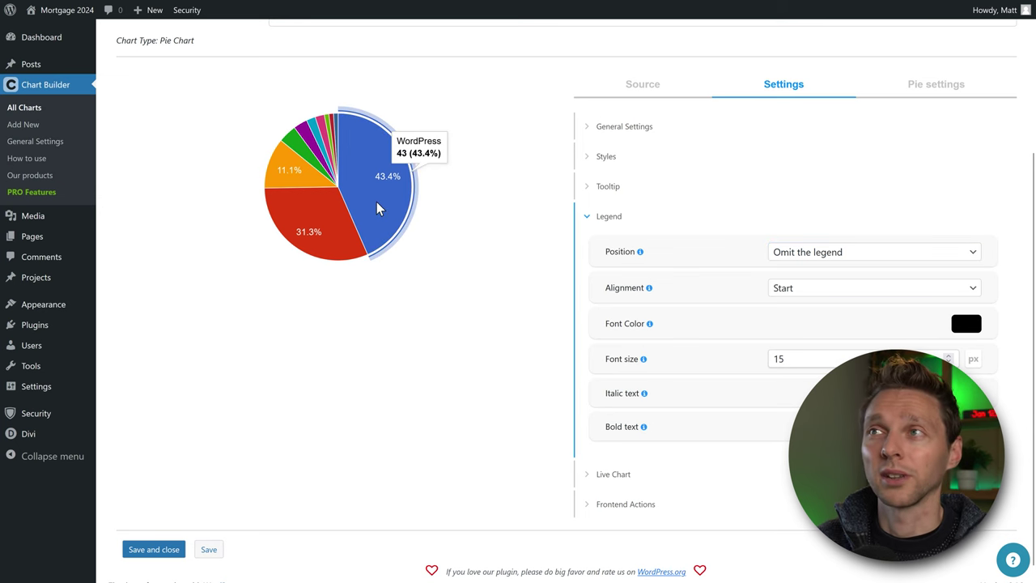
{"action": "left_click", "coordinate": [800, 247]}
{"action": "left_click", "coordinate": [801, 272]}
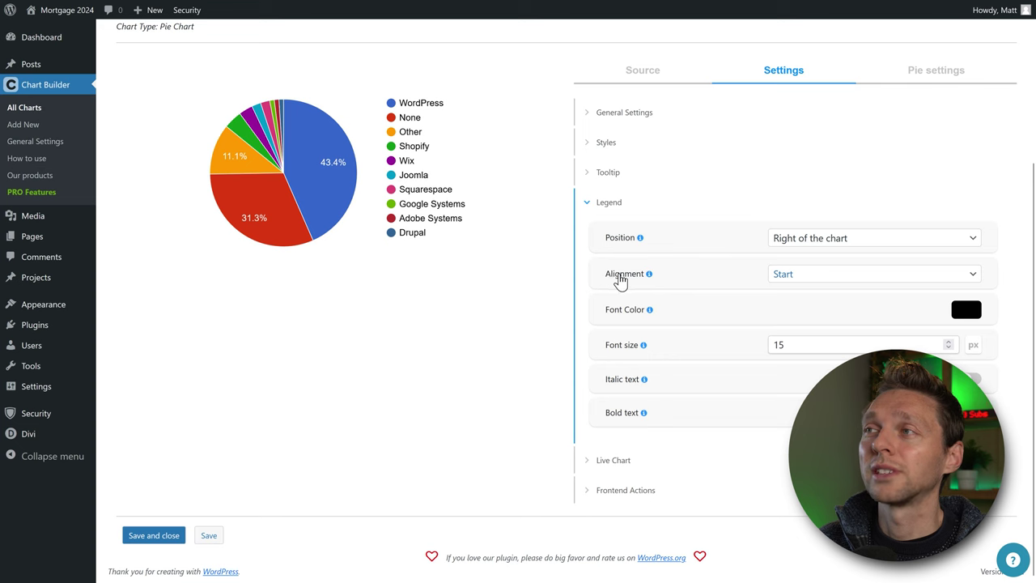
Try Center and End legend alignment, return it to Start, and expand Live Chart and Frontend Actions.
{"action": "left_click", "coordinate": [828, 275]}
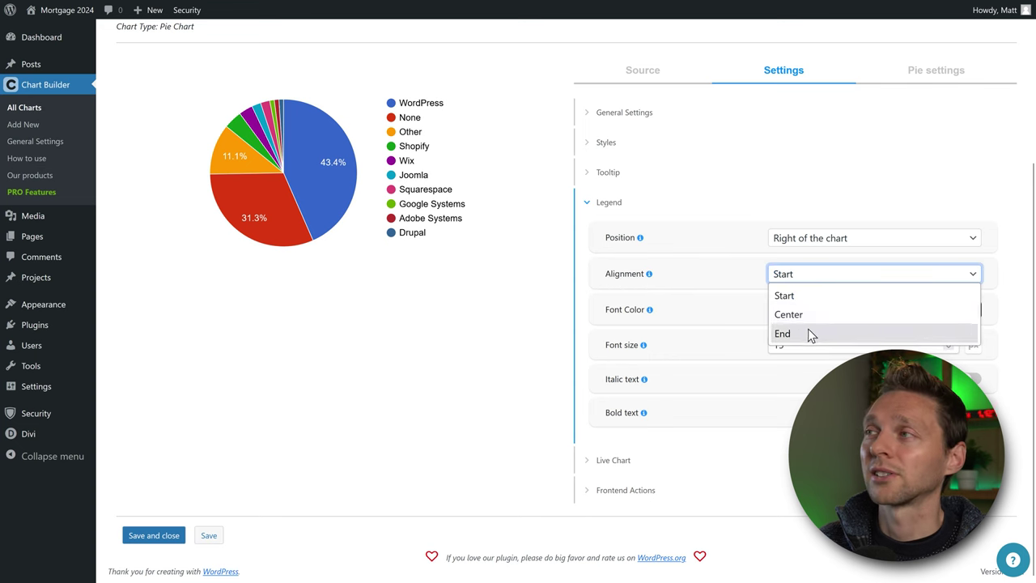
{"action": "left_click", "coordinate": [798, 315]}
{"action": "left_click", "coordinate": [793, 276]}
{"action": "left_click", "coordinate": [799, 333]}
{"action": "left_click", "coordinate": [799, 277]}
{"action": "left_click", "coordinate": [799, 294]}
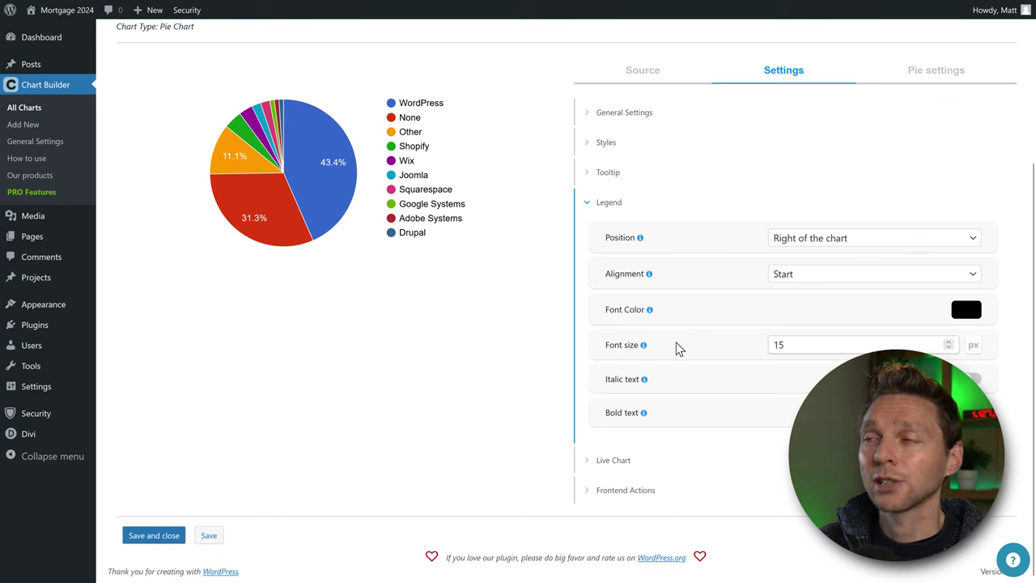
{"action": "left_click", "coordinate": [608, 463]}
{"action": "left_click", "coordinate": [619, 491]}
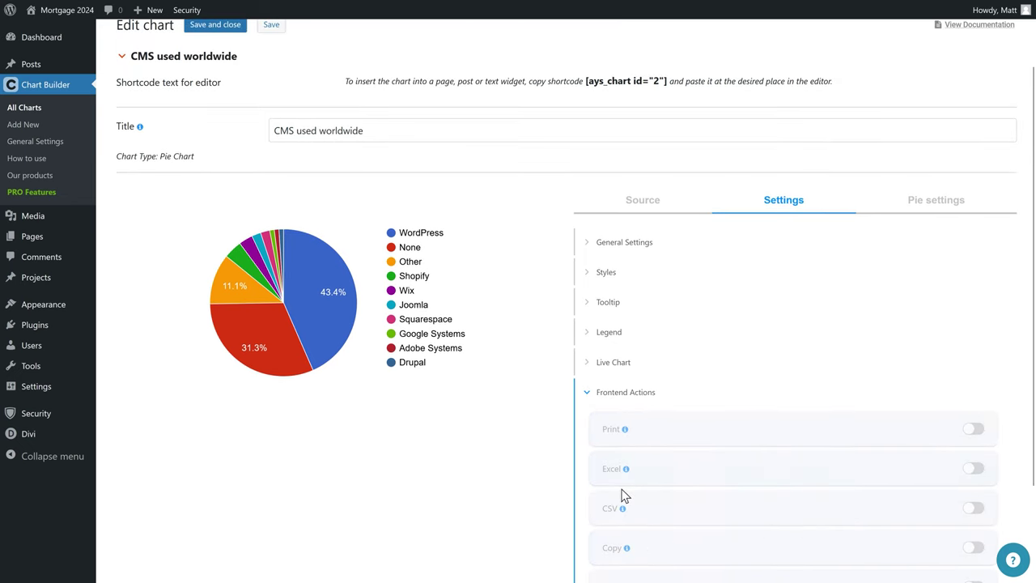
{"action": "left_click", "coordinate": [926, 203]}
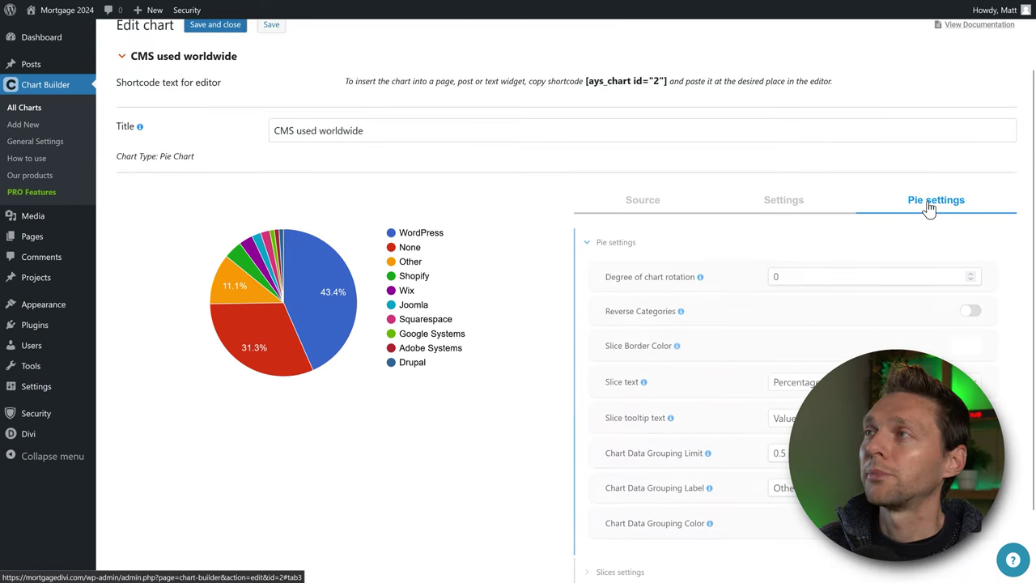
{"action": "scroll", "coordinate": [551, 291], "scroll_direction": "down", "scroll_amount": 1}
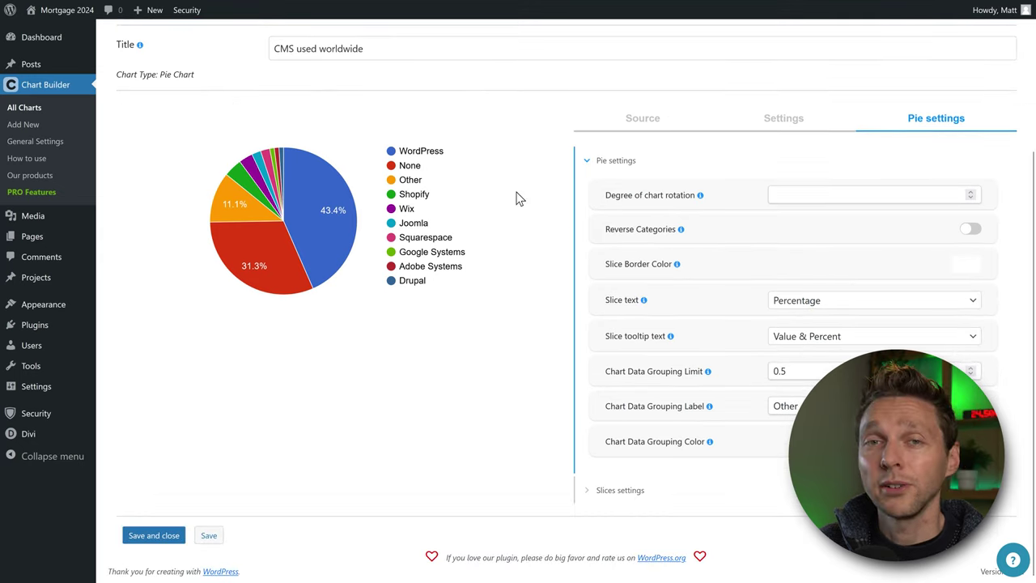
{"action": "left_click", "coordinate": [785, 195]}
{"action": "type", "text": "90"}
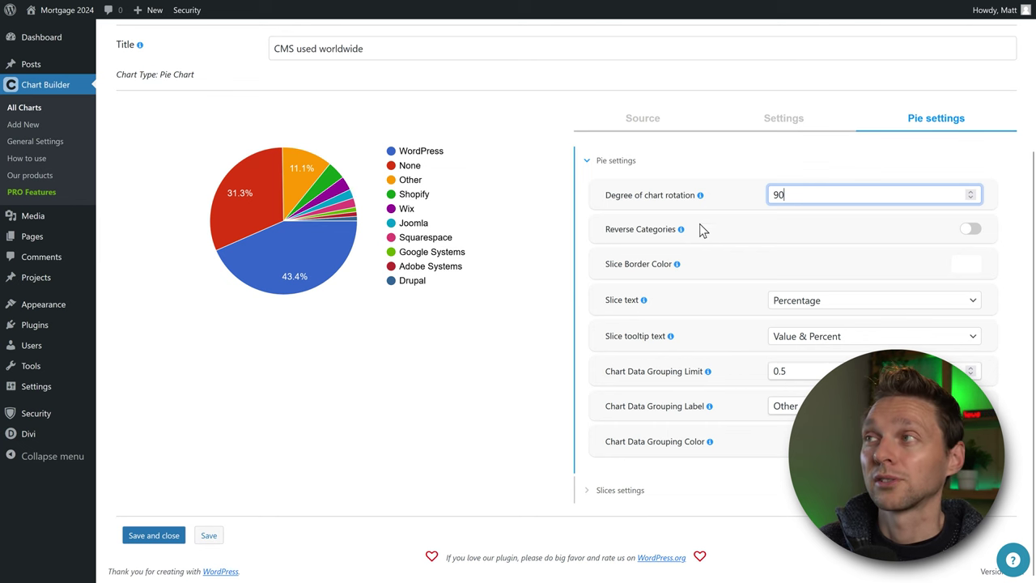
{"action": "key", "text": "BackSpace"}
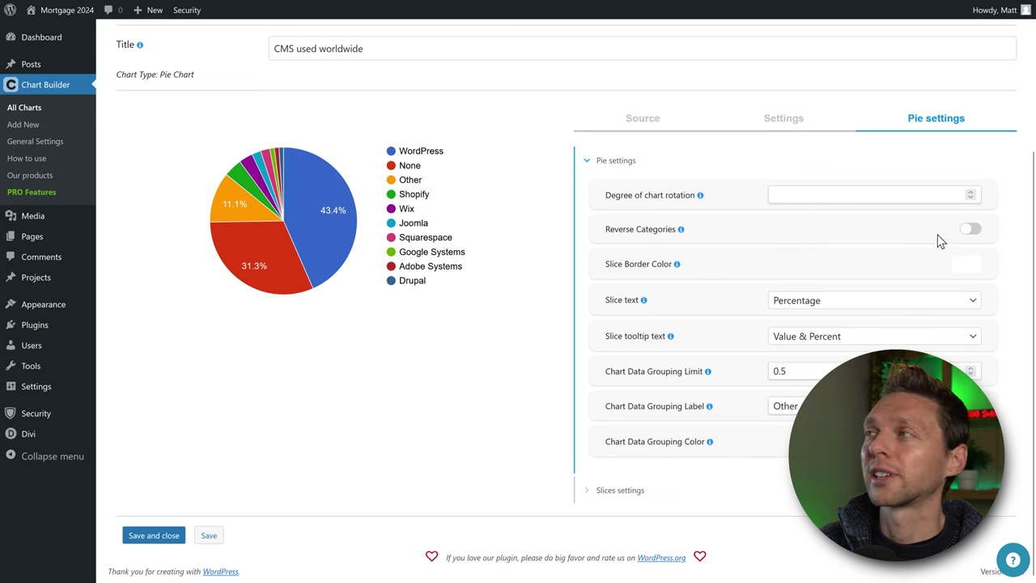
{"action": "left_click", "coordinate": [969, 230]}
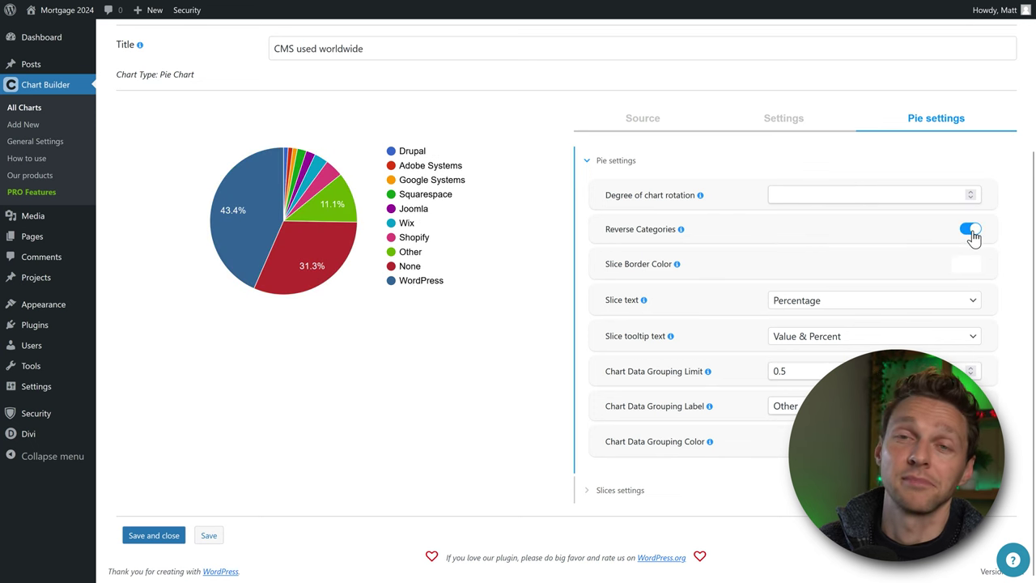
Turn Reverse Categories off and try black and purple slice border colours.
{"action": "left_click", "coordinate": [969, 231]}
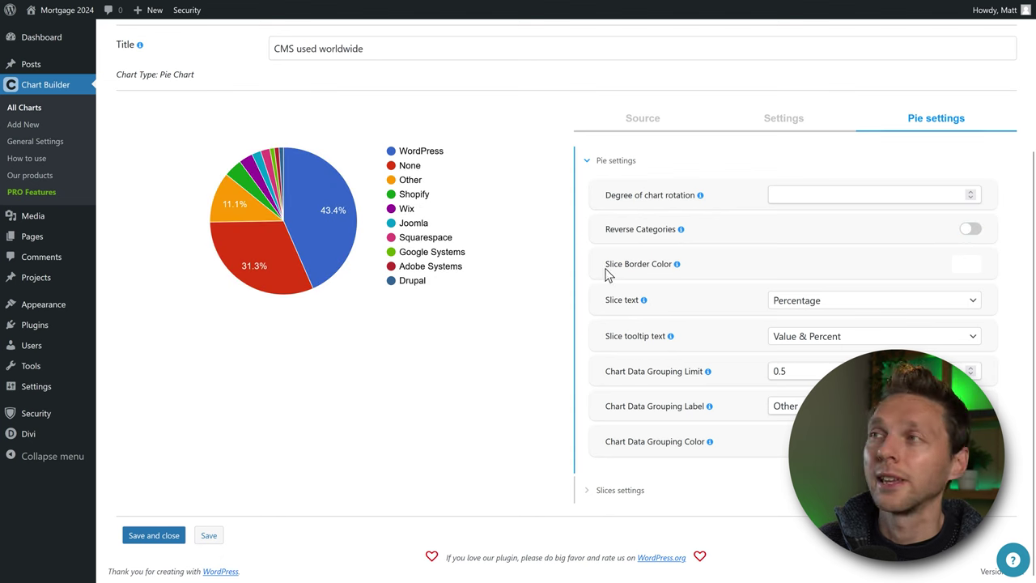
{"action": "left_click", "coordinate": [965, 265]}
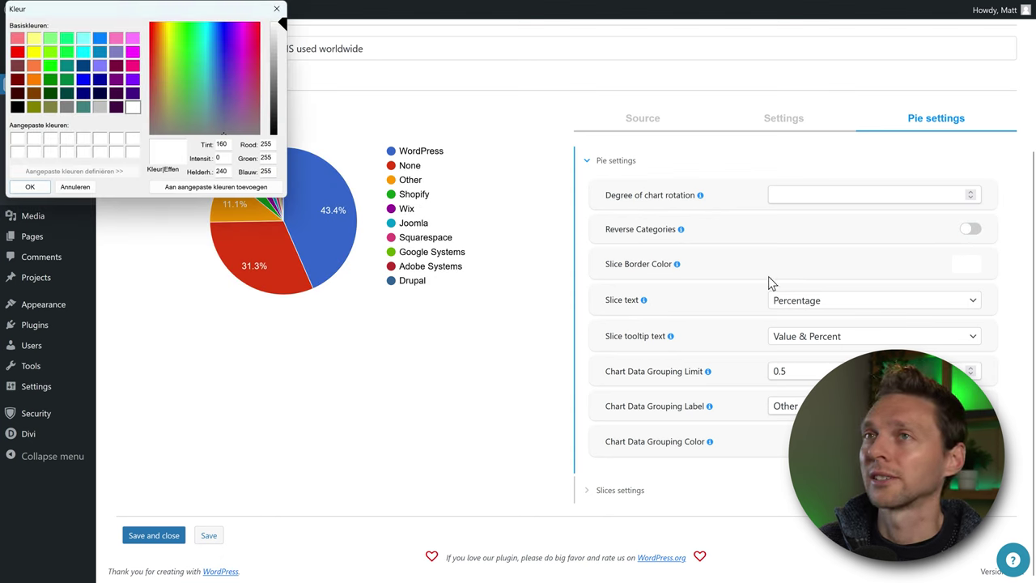
{"action": "left_click", "coordinate": [17, 107]}
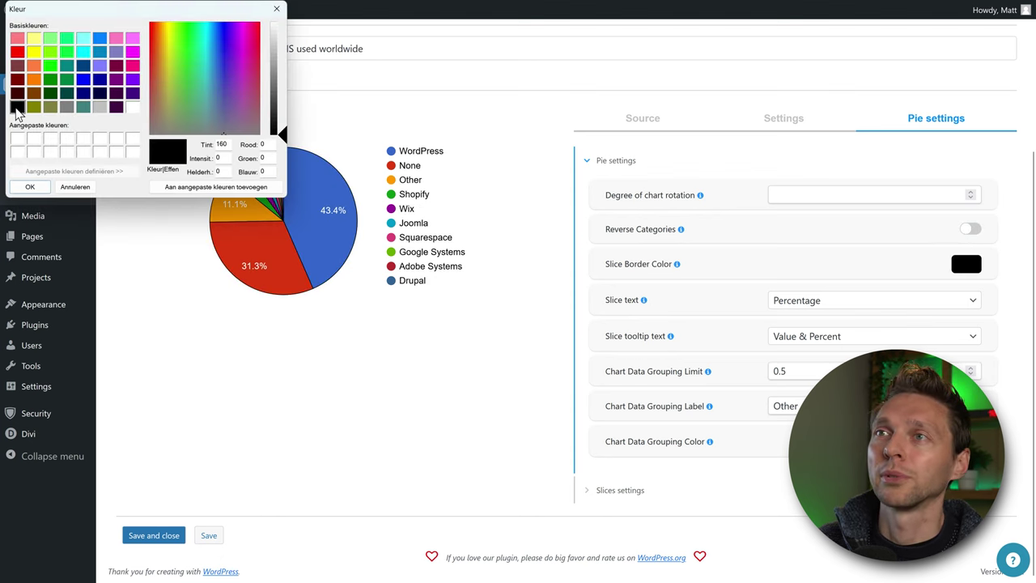
{"action": "left_click", "coordinate": [116, 79]}
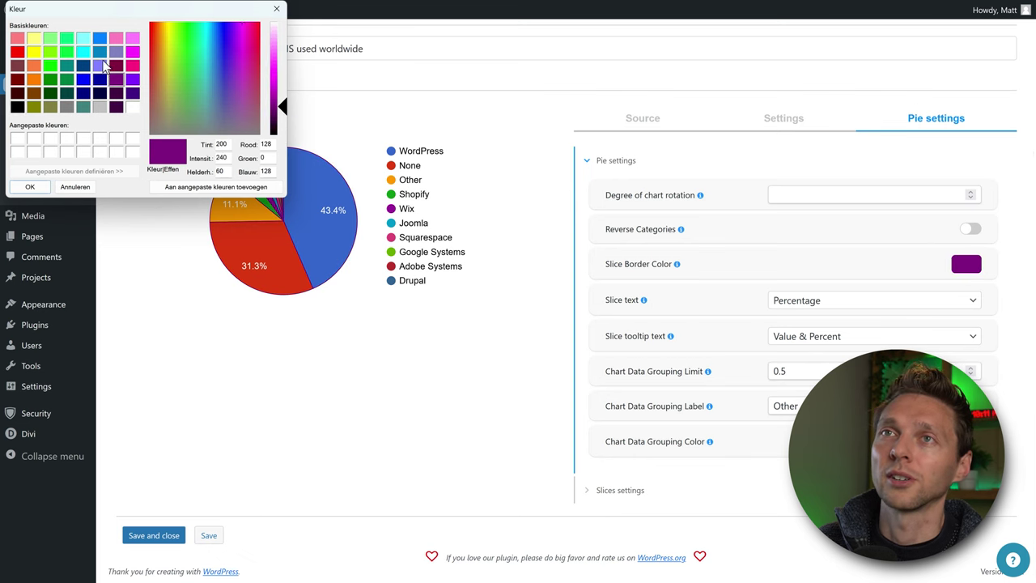
{"action": "left_click", "coordinate": [29, 186]}
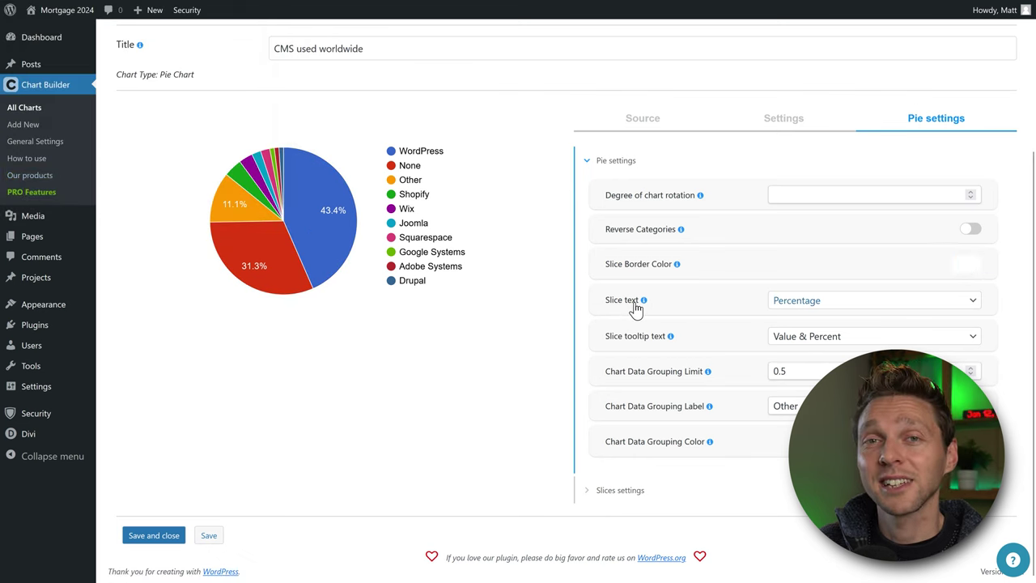
Try Value and None slice labels, then set the slice labels back to Percent.
{"action": "left_click", "coordinate": [786, 301]}
{"action": "left_click", "coordinate": [792, 346]}
{"action": "left_click", "coordinate": [796, 308]}
{"action": "left_click", "coordinate": [794, 359]}
{"action": "left_click", "coordinate": [796, 307]}
{"action": "left_click", "coordinate": [795, 376]}
{"action": "left_click", "coordinate": [796, 307]}
{"action": "left_click", "coordinate": [803, 320]}
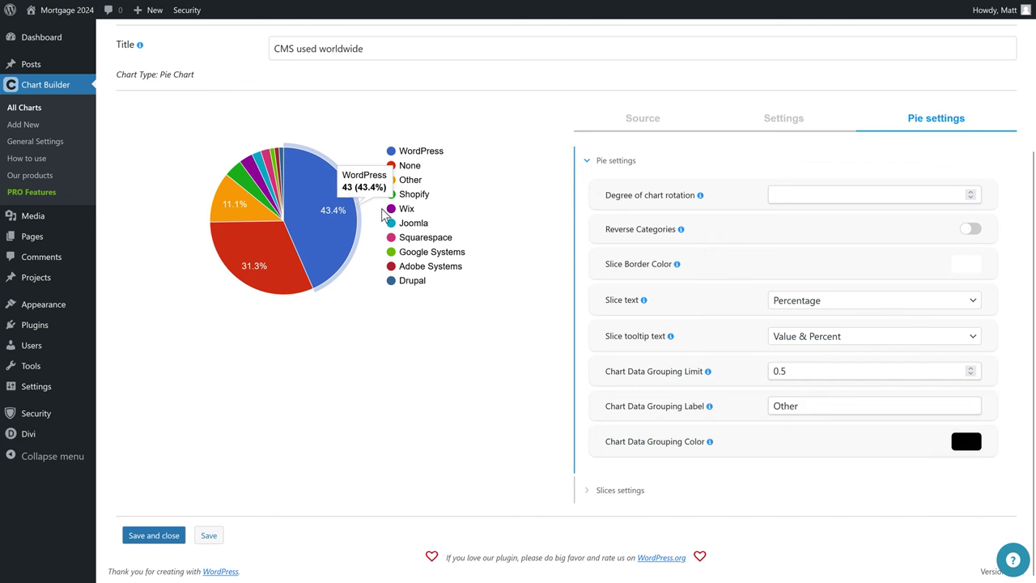
Try Value and then Percent as the slice tooltip text.
{"action": "left_click", "coordinate": [812, 336]}
{"action": "left_click", "coordinate": [808, 358]}
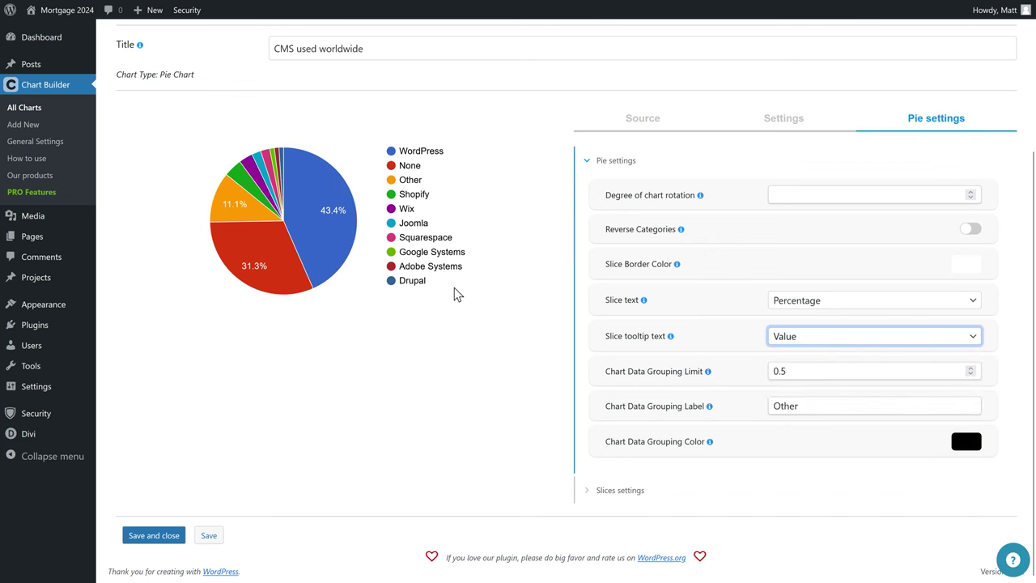
{"action": "mouse_move", "coordinate": [326, 231]}
{"action": "left_click", "coordinate": [835, 340]}
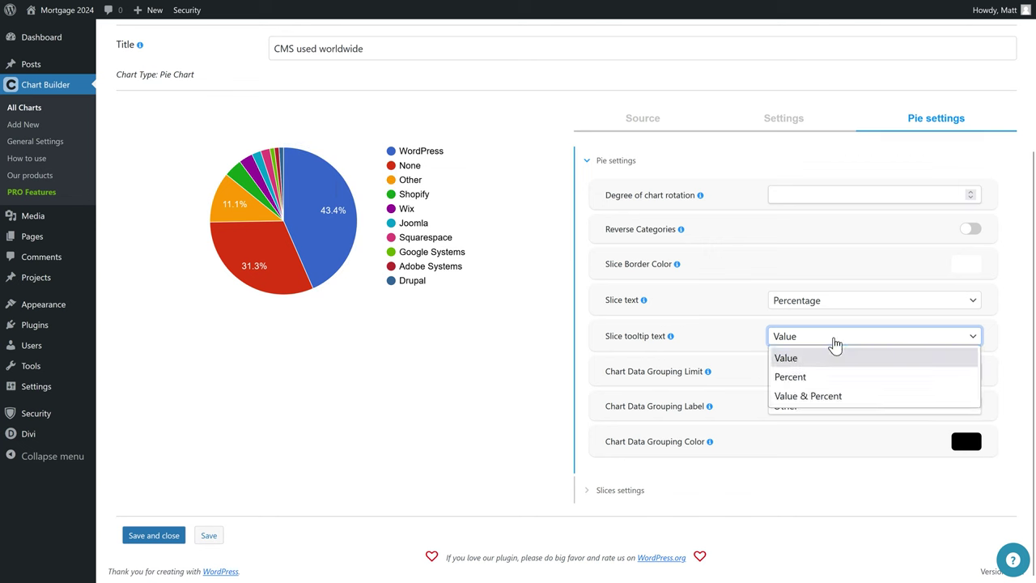
{"action": "left_click", "coordinate": [826, 375]}
{"action": "mouse_move", "coordinate": [327, 243]}
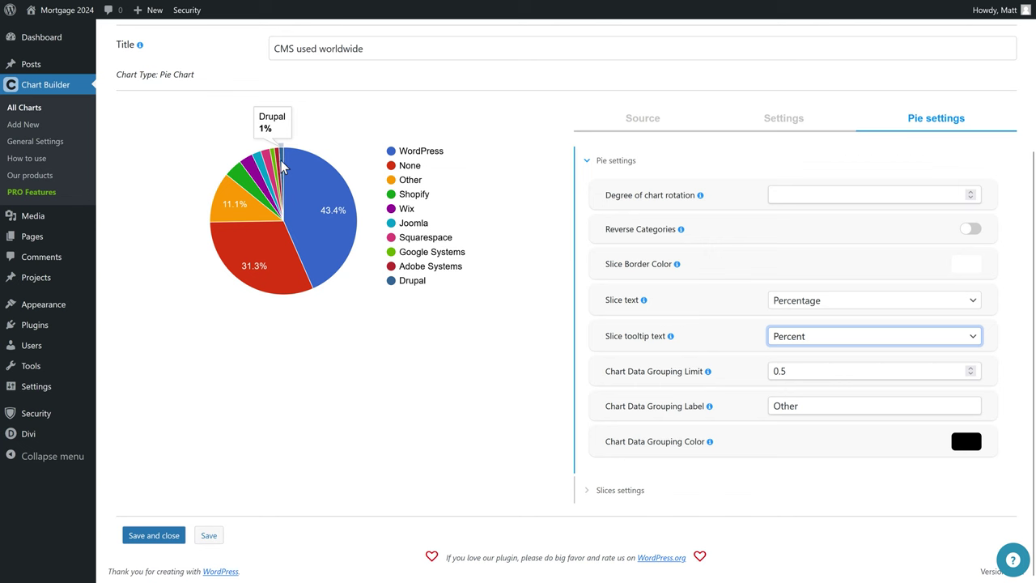
{"action": "mouse_move", "coordinate": [257, 167]}
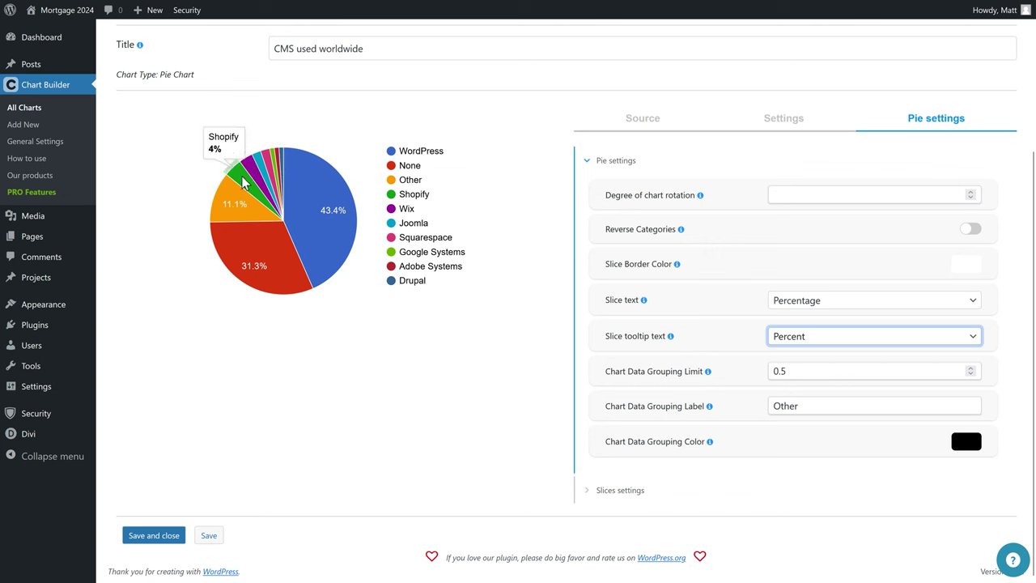
Try Value & Percent tooltips, settle on Percent, and select the Other grouping label.
{"action": "left_click", "coordinate": [834, 340]}
{"action": "left_click", "coordinate": [818, 395]}
{"action": "mouse_move", "coordinate": [334, 217]}
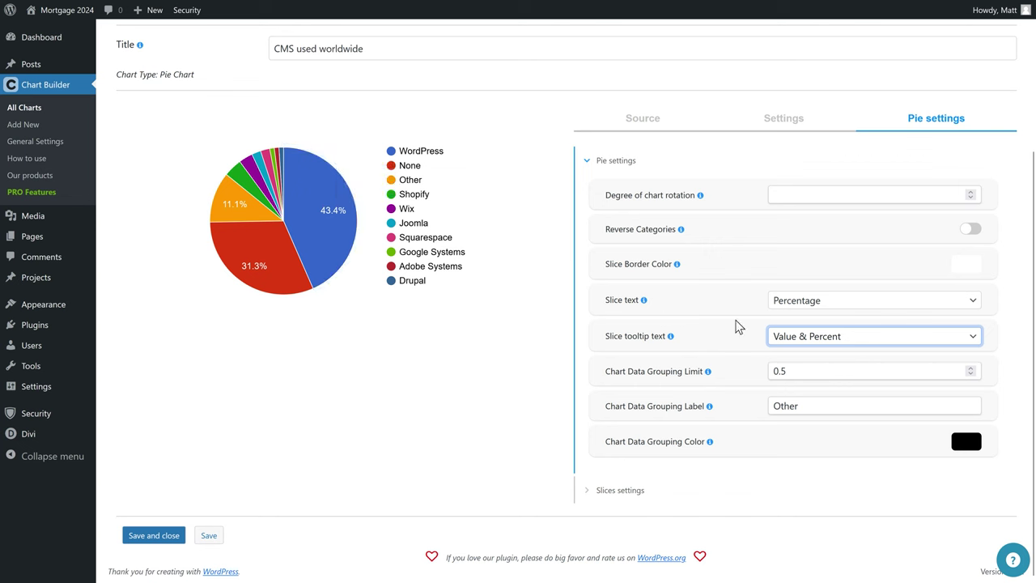
{"action": "left_click", "coordinate": [807, 340]}
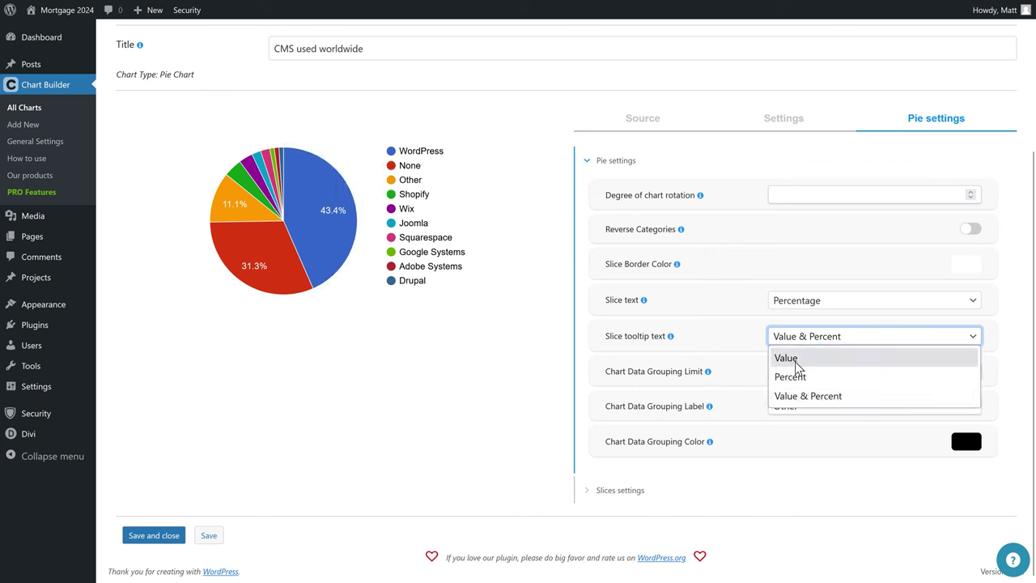
{"action": "left_click", "coordinate": [798, 377]}
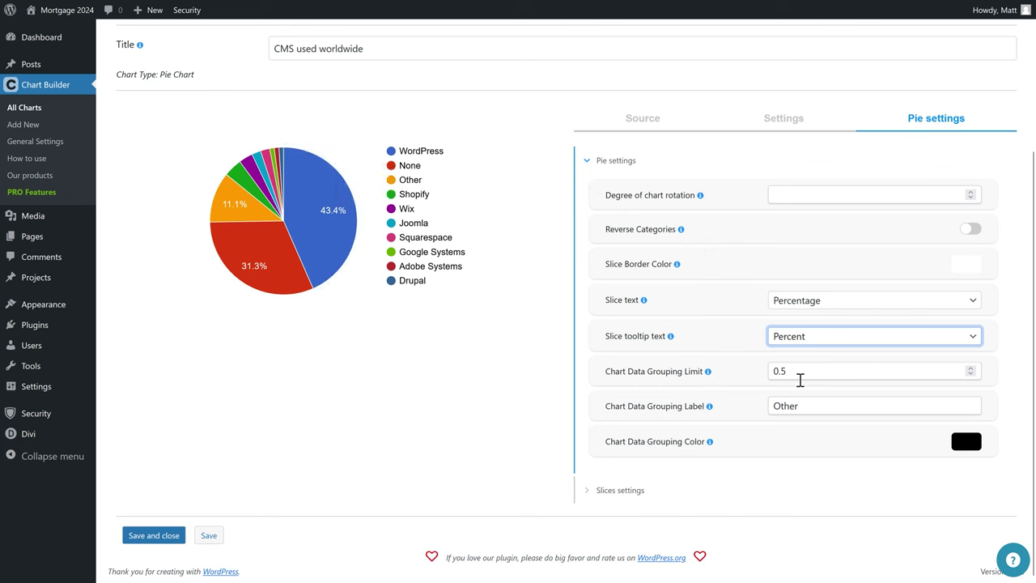
{"action": "left_click", "coordinate": [388, 327]}
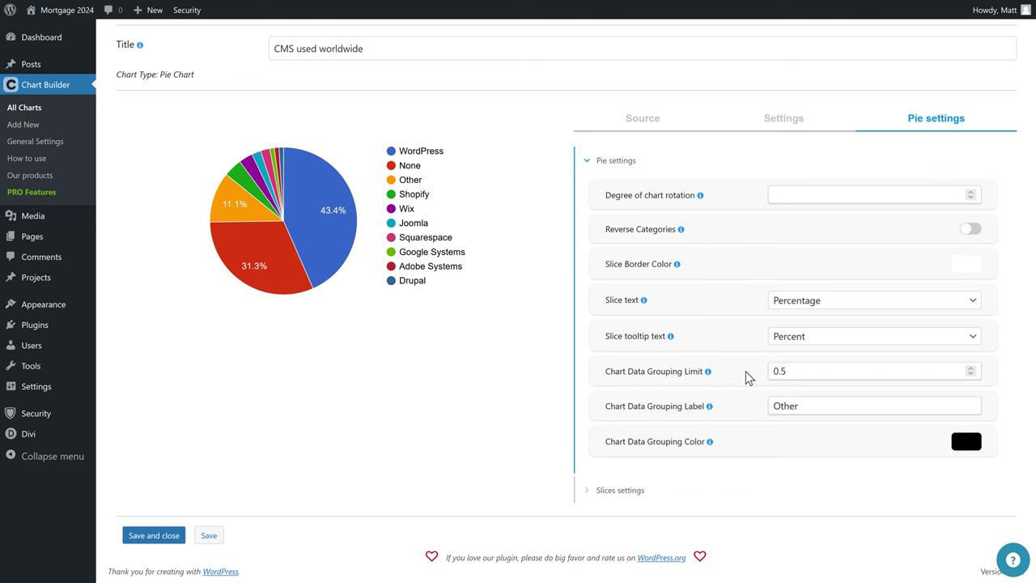
{"action": "double_click", "coordinate": [813, 407]}
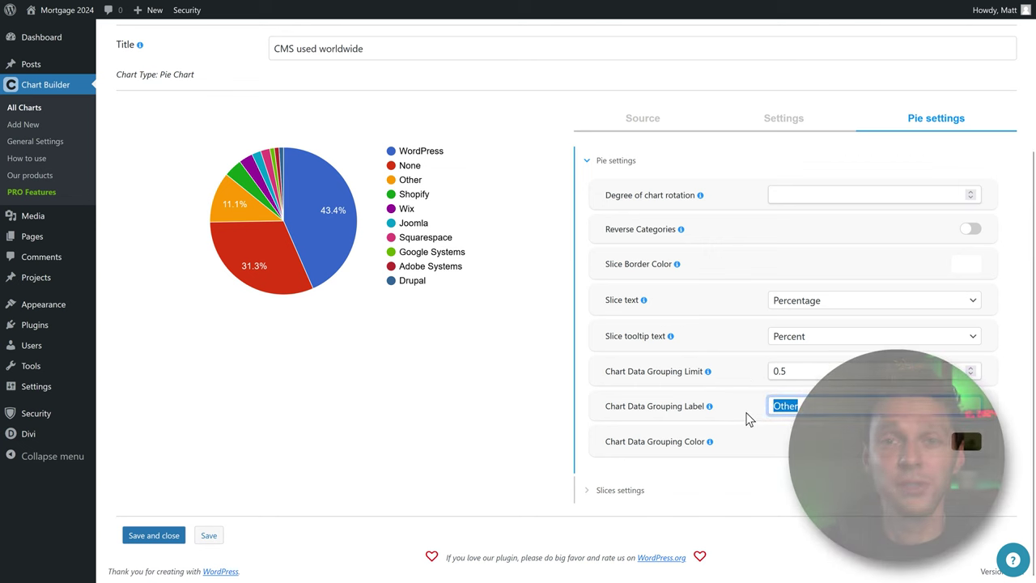
Expand the Slices settings and set the Wix slice colour to black.
{"action": "key", "text": "Right"}
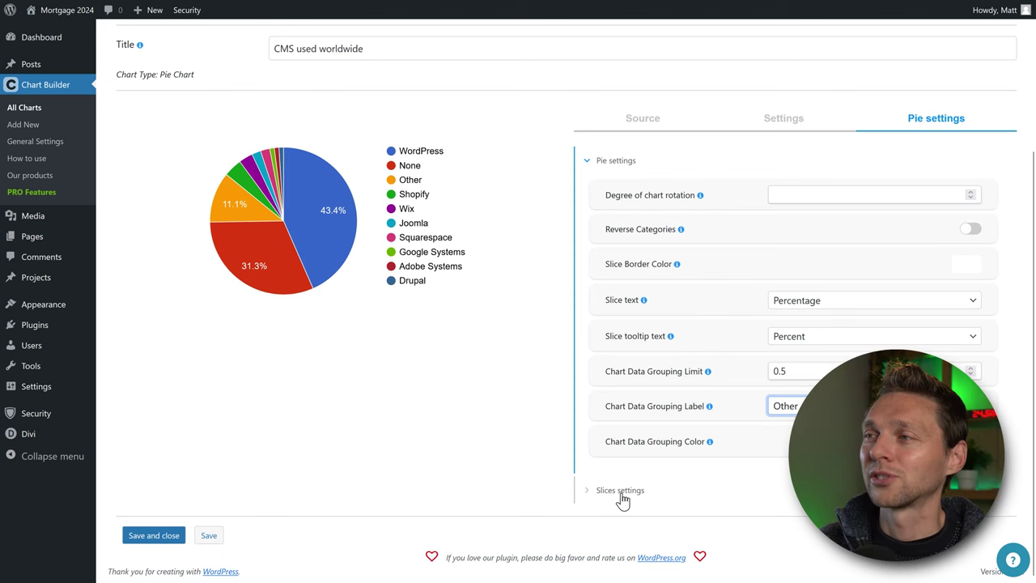
{"action": "left_click", "coordinate": [620, 494]}
{"action": "scroll", "coordinate": [631, 393], "scroll_direction": "down", "scroll_amount": 1}
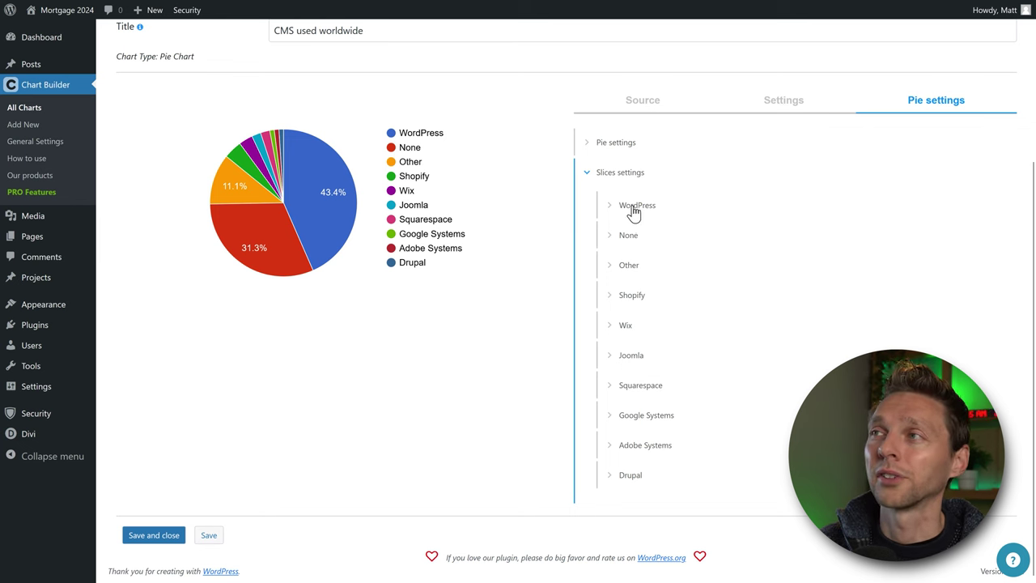
{"action": "left_click", "coordinate": [625, 329]}
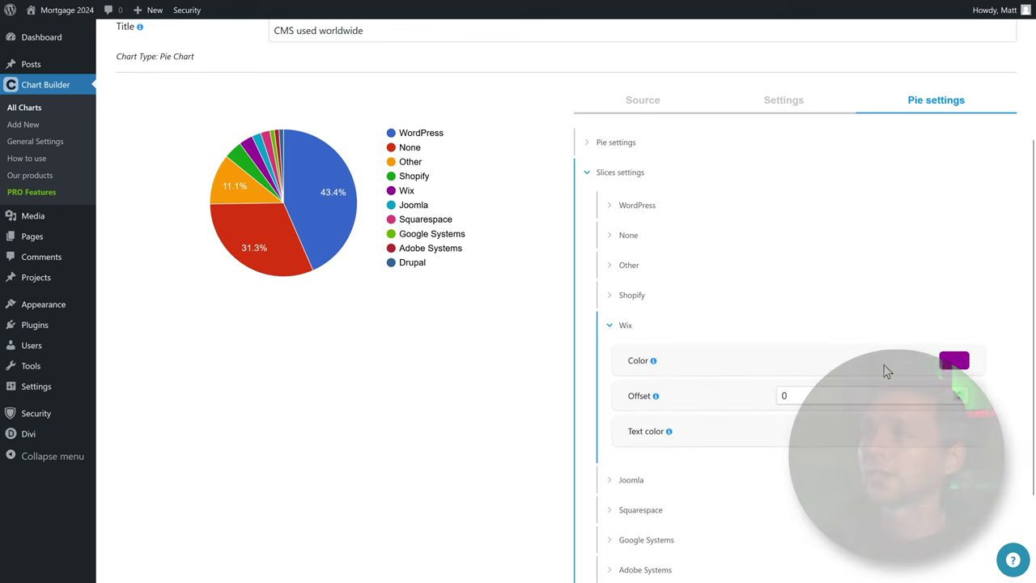
{"action": "left_click", "coordinate": [945, 362]}
{"action": "left_click", "coordinate": [16, 107]}
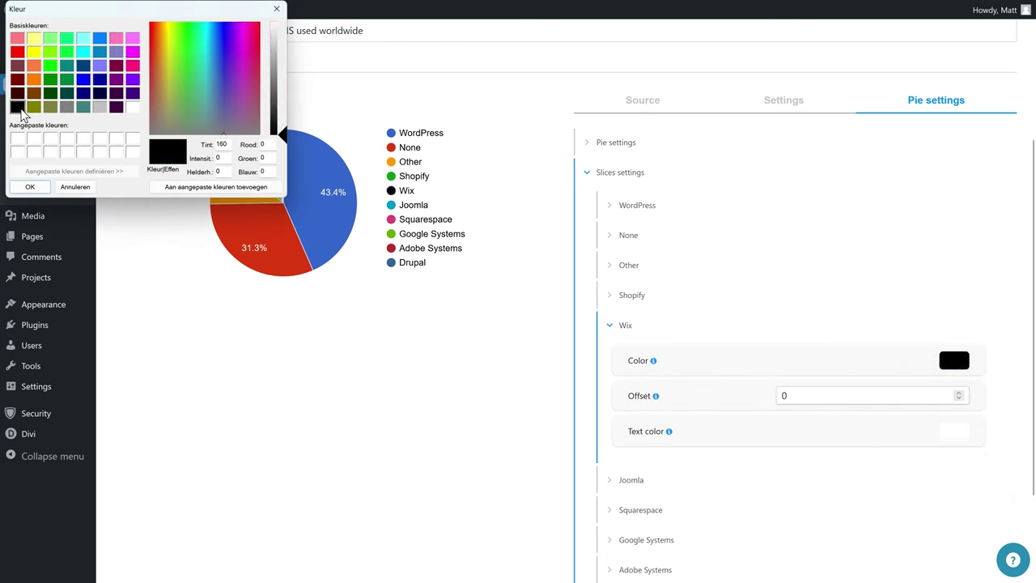
{"action": "left_click", "coordinate": [30, 187]}
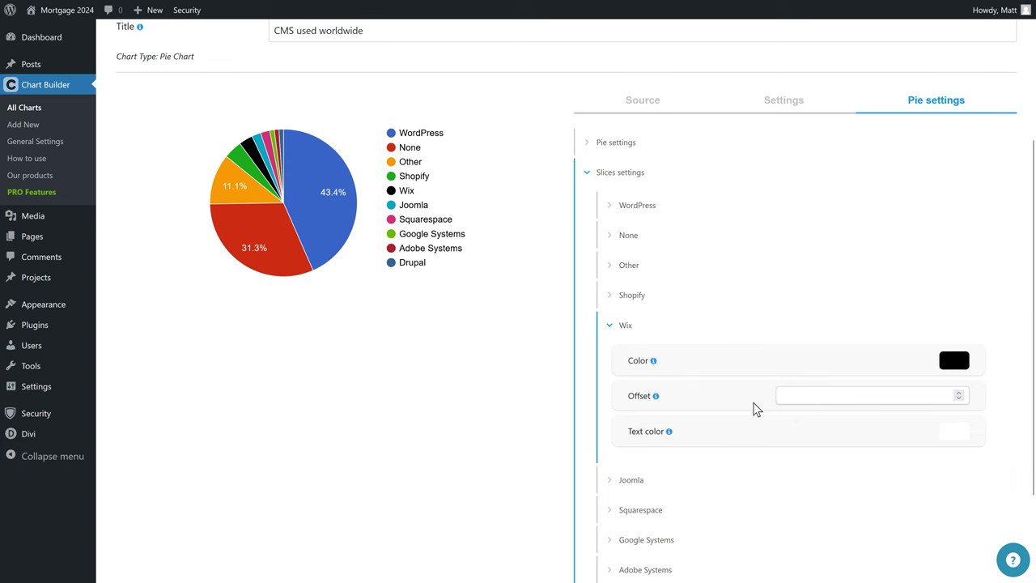
Set the Wix slice's Offset to 0.3 to pull it out of the pie.
{"action": "left_click", "coordinate": [778, 405]}
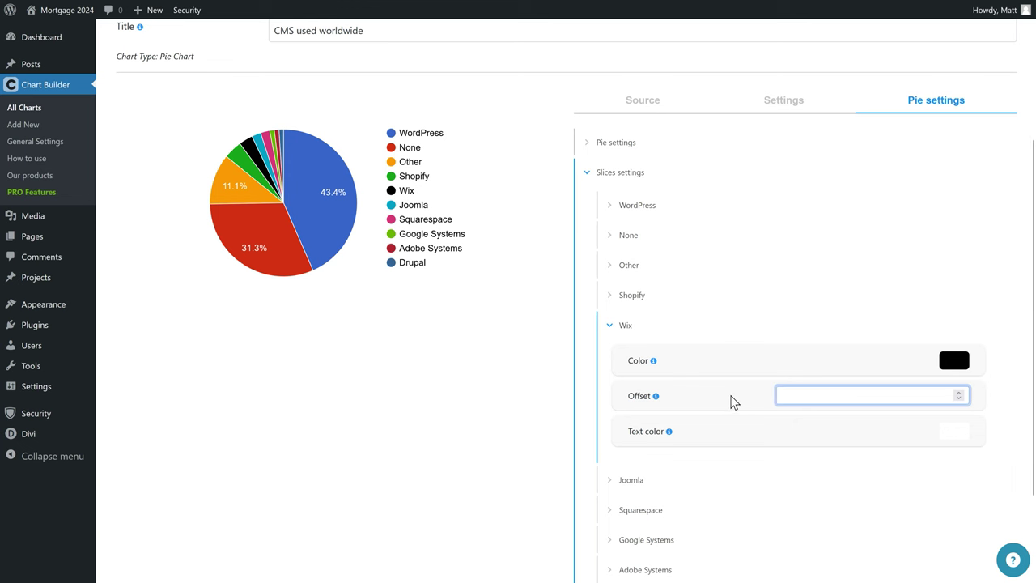
{"action": "type", "text": "0.5"}
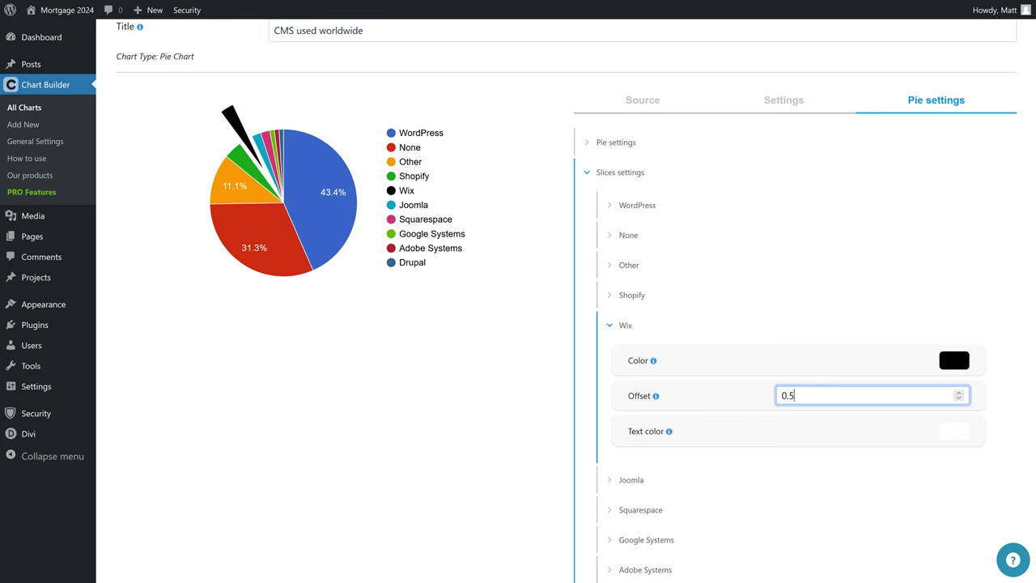
{"action": "left_click_drag", "start_coordinate": [802, 396], "coordinate": [770, 404]}
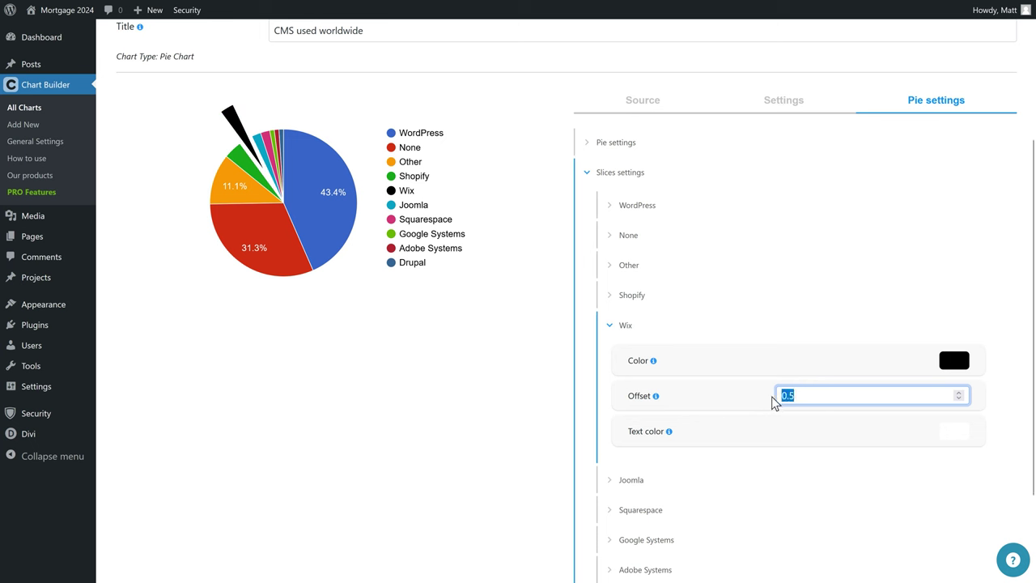
{"action": "type", "text": "1"}
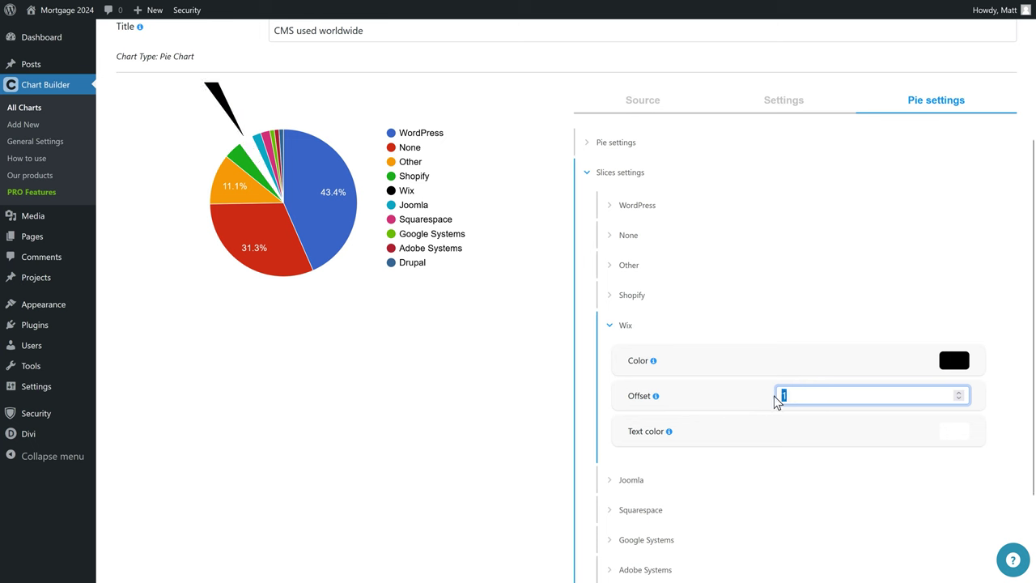
{"action": "type", "text": "0.3"}
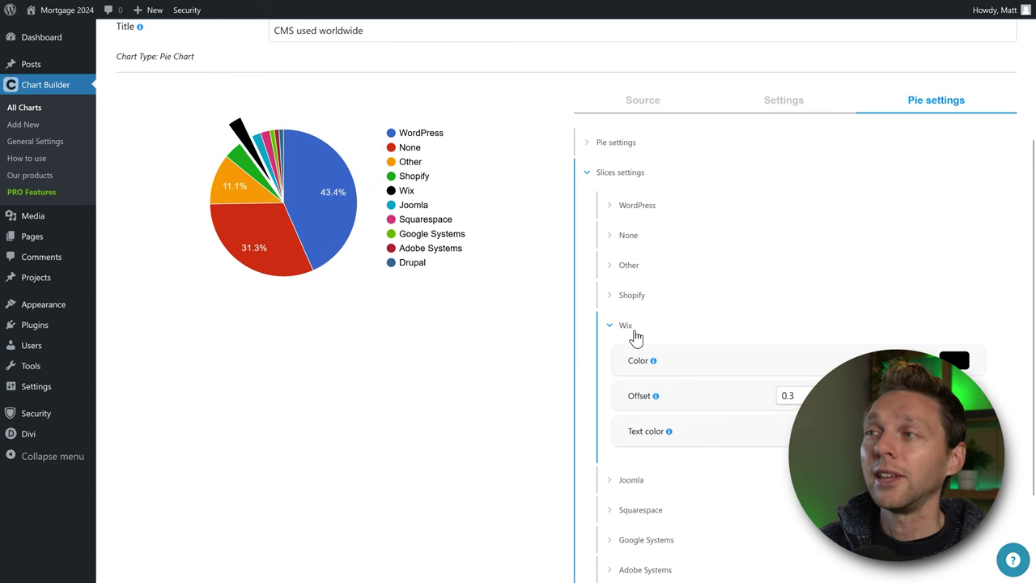
{"action": "left_click", "coordinate": [657, 435]}
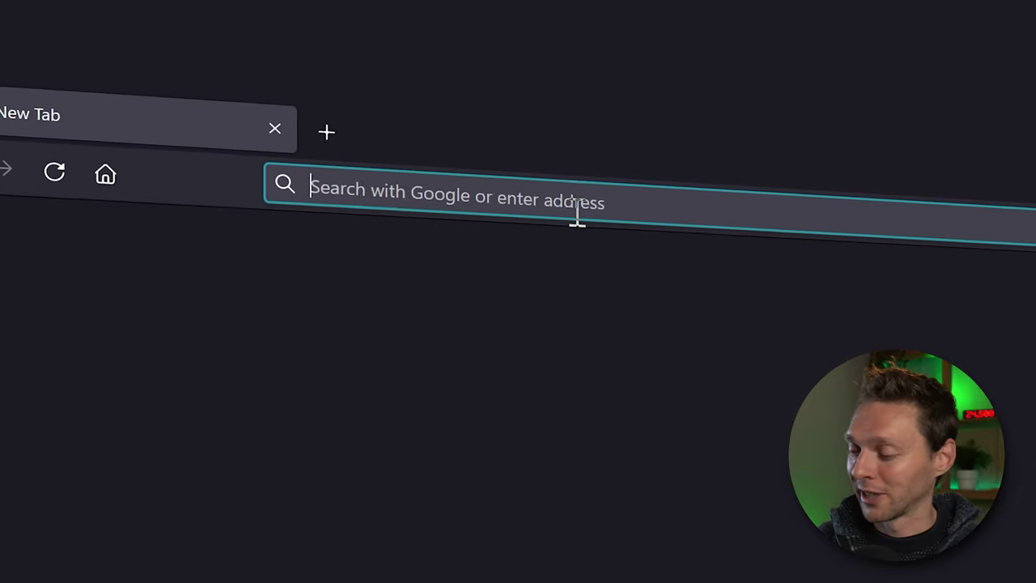
Load wpressdoctor.com/chart to reach the Chartify WordPress Chart Plugin product page.
{"action": "type", "text": "wpressdoctor.com"}
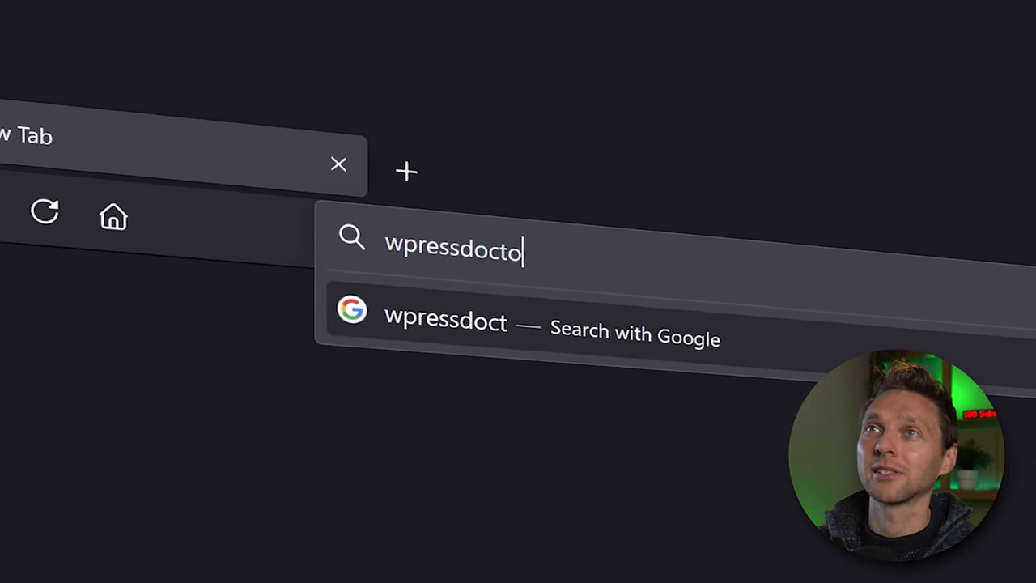
{"action": "type", "text": "/"}
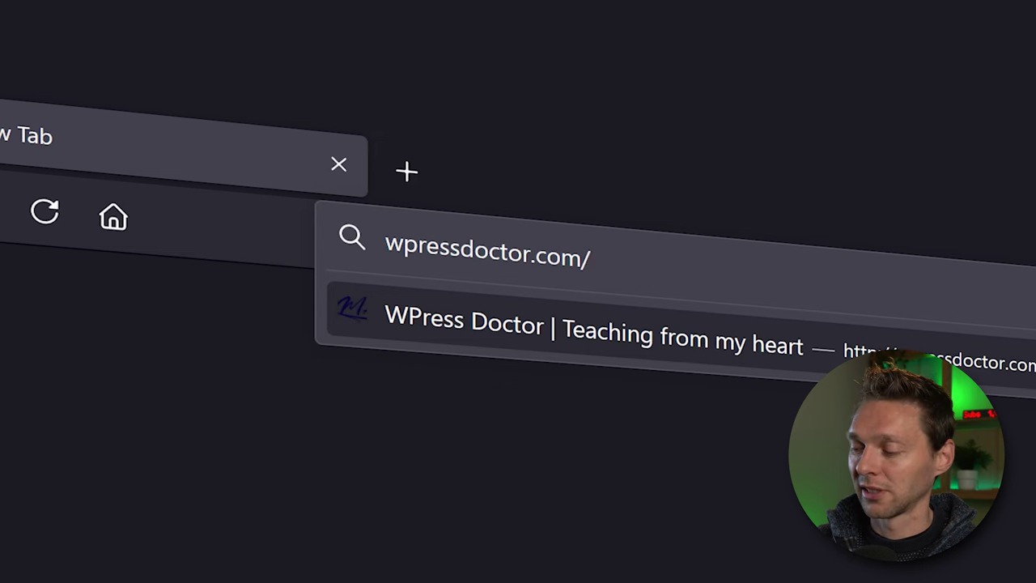
{"action": "type", "text": "chart"}
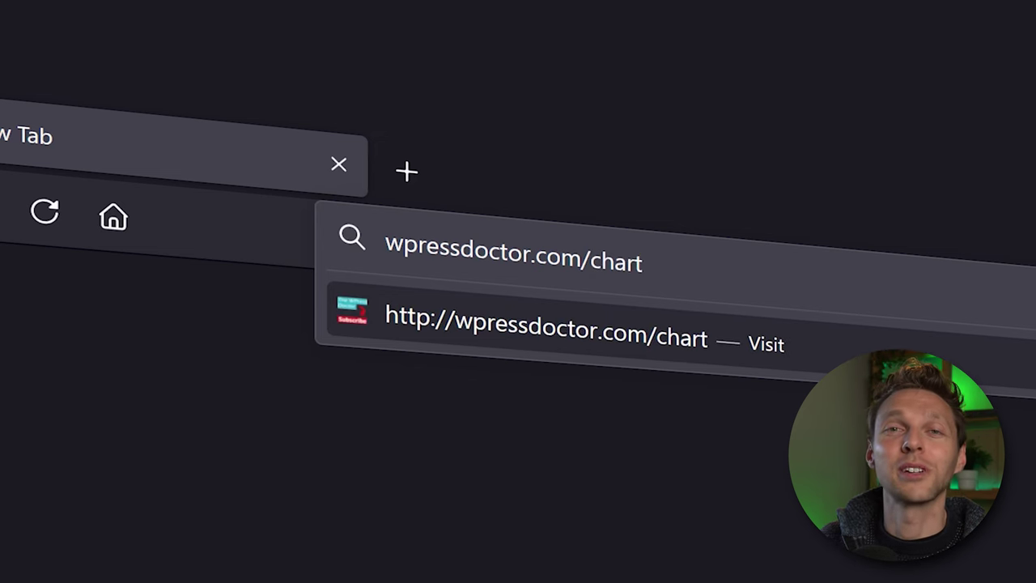
{"action": "key", "text": "Return"}
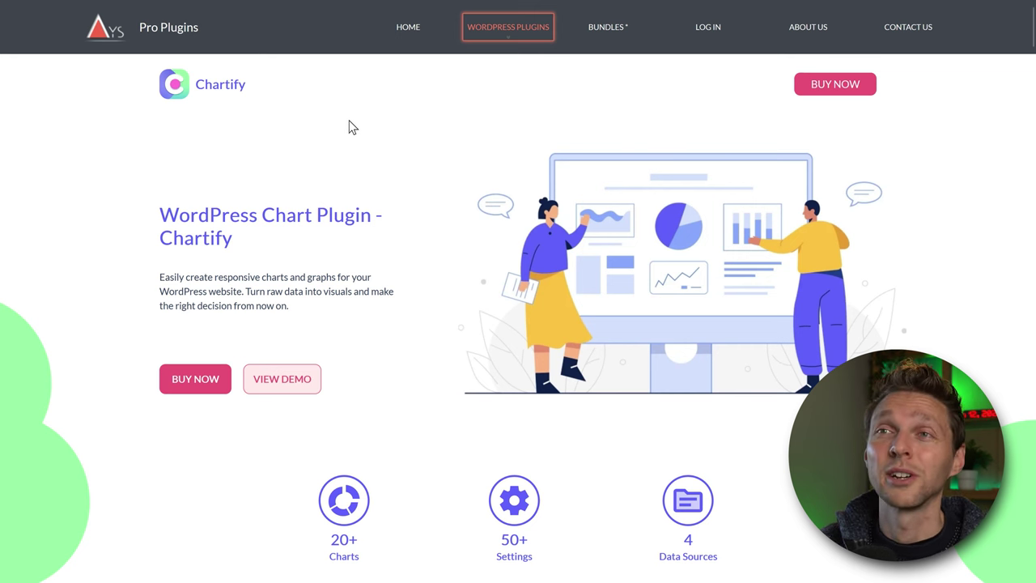
Review the pricing comparison, highlighting the Developer plan's lifetime updates, support and unlimited websites.
{"action": "left_click", "coordinate": [199, 381]}
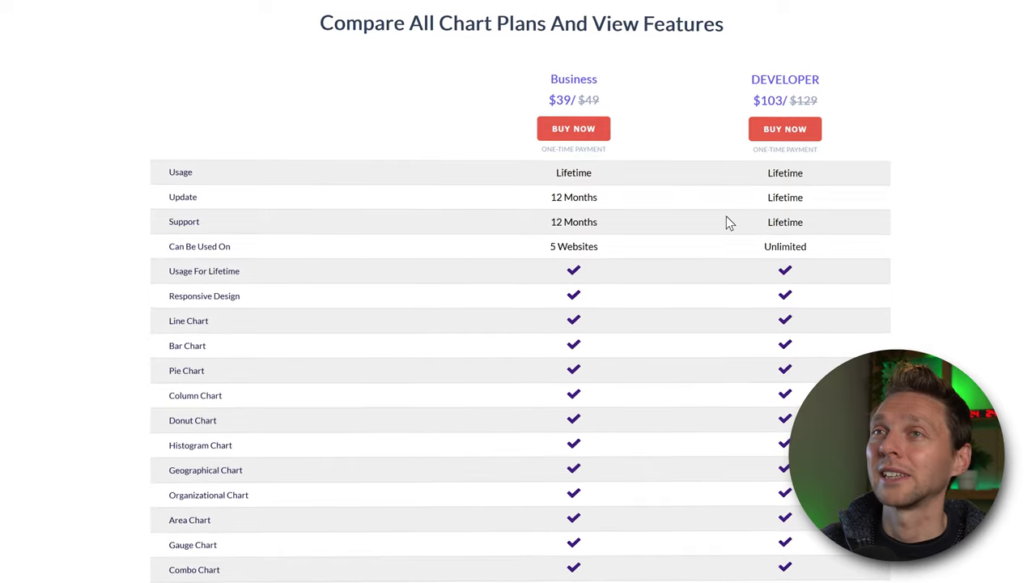
{"action": "double_click", "coordinate": [766, 198]}
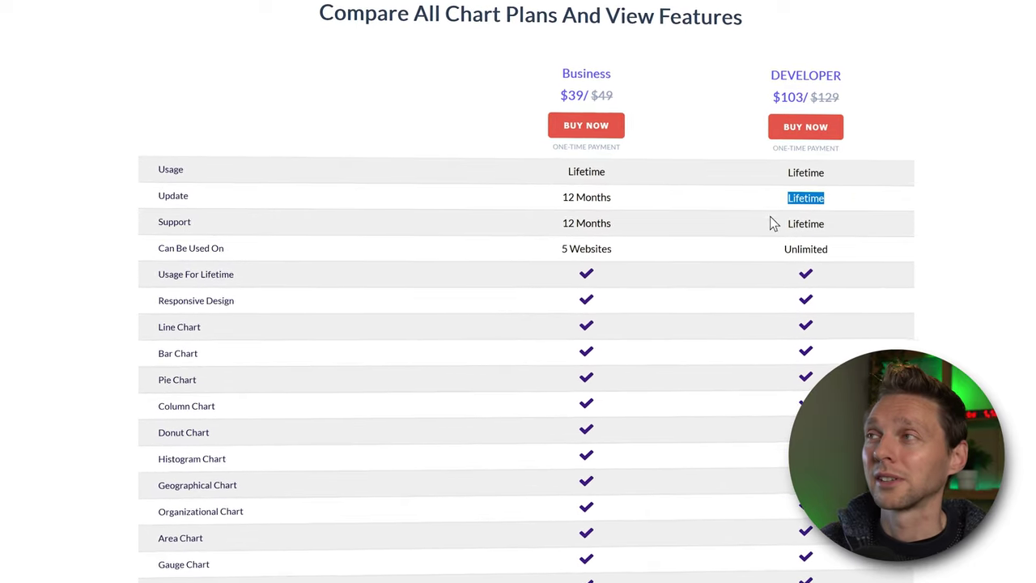
{"action": "double_click", "coordinate": [802, 223]}
{"action": "double_click", "coordinate": [821, 249]}
{"action": "triple_click", "coordinate": [625, 259]}
{"action": "left_click", "coordinate": [667, 273]}
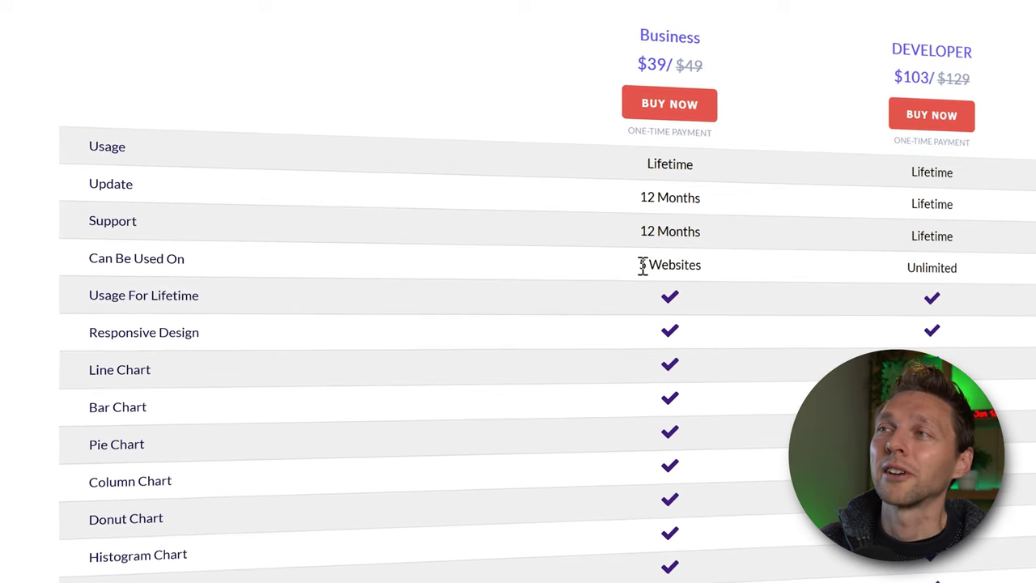
Start buying the $103 Developer plan and agree to the terms and conditions.
{"action": "left_click", "coordinate": [947, 115]}
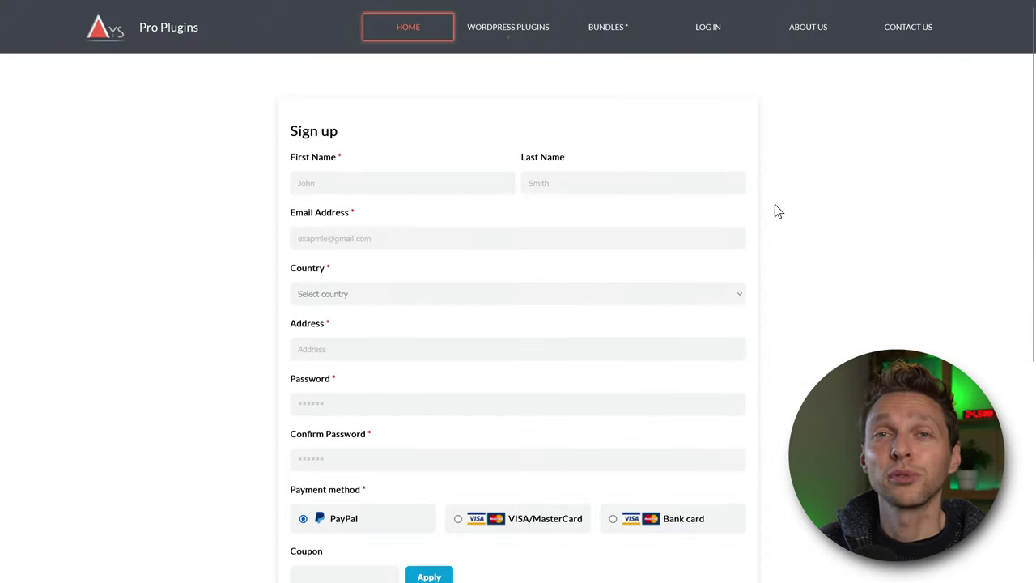
{"action": "middle_click", "coordinate": [870, 216]}
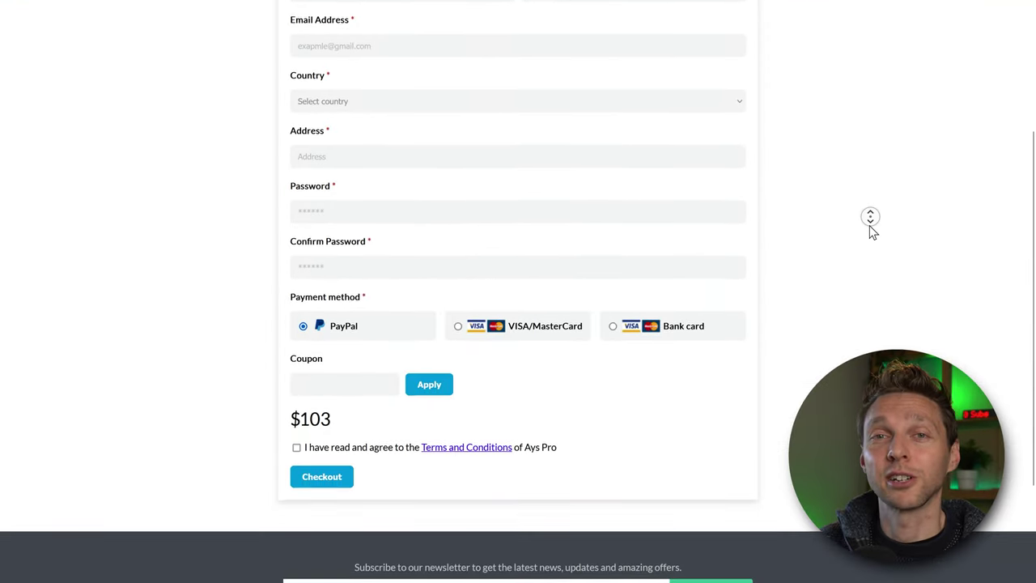
{"action": "left_click", "coordinate": [871, 230]}
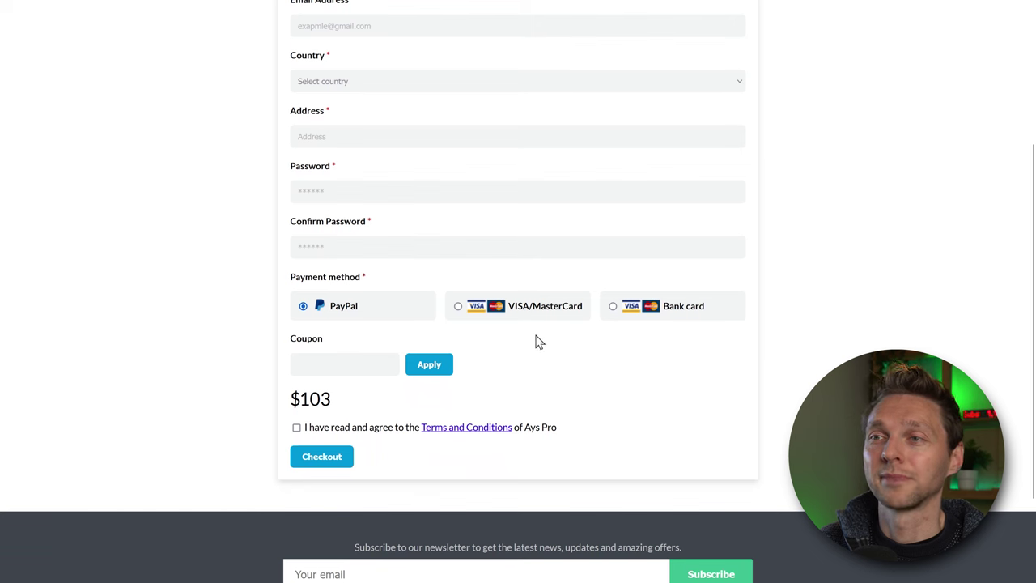
{"action": "left_click", "coordinate": [297, 429]}
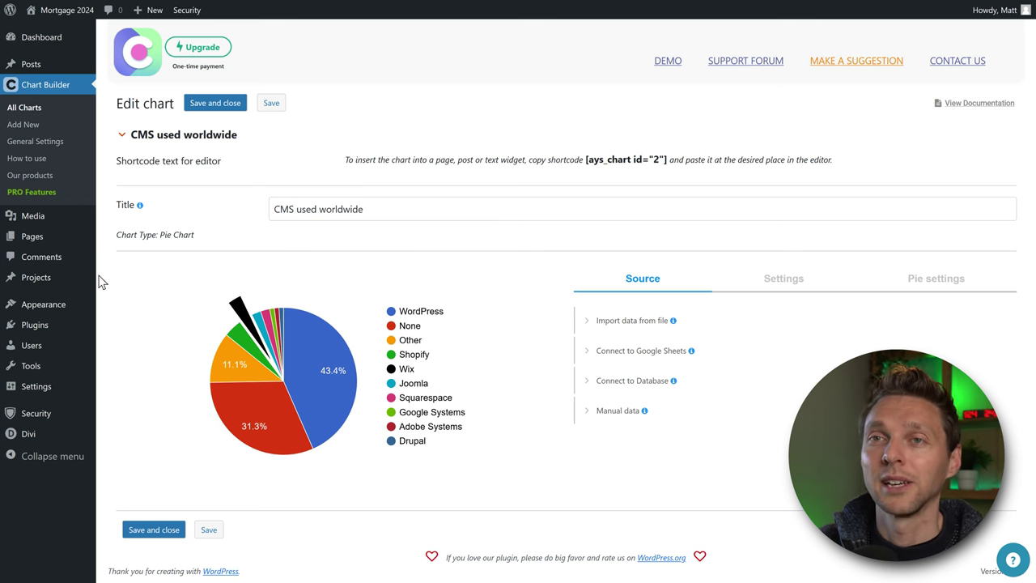
Upload chart-builder-20.0.6.zip as a new plugin and replace the installed Chart Builder with it.
{"action": "mouse_move", "coordinate": [35, 325]}
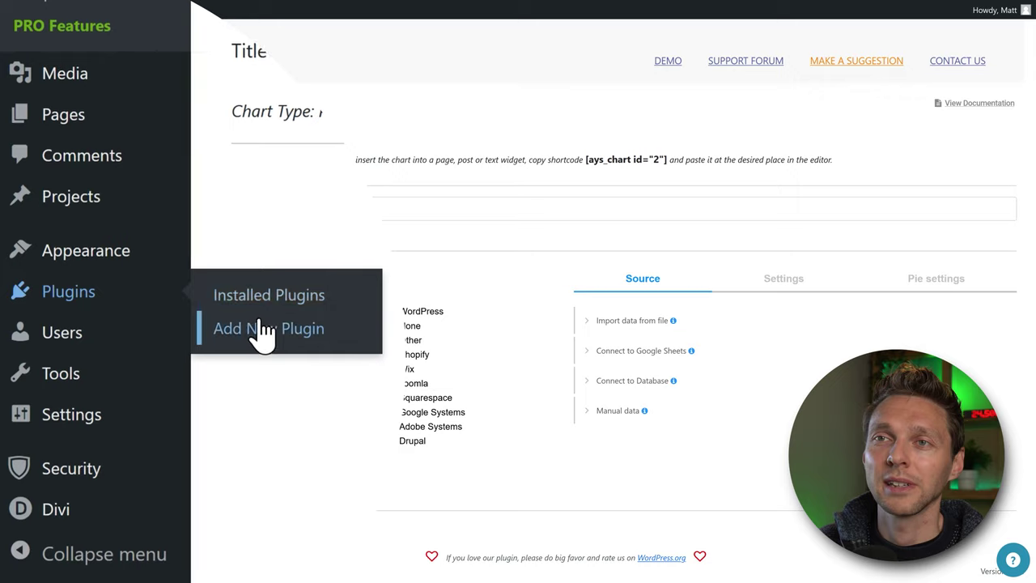
{"action": "left_click", "coordinate": [263, 332]}
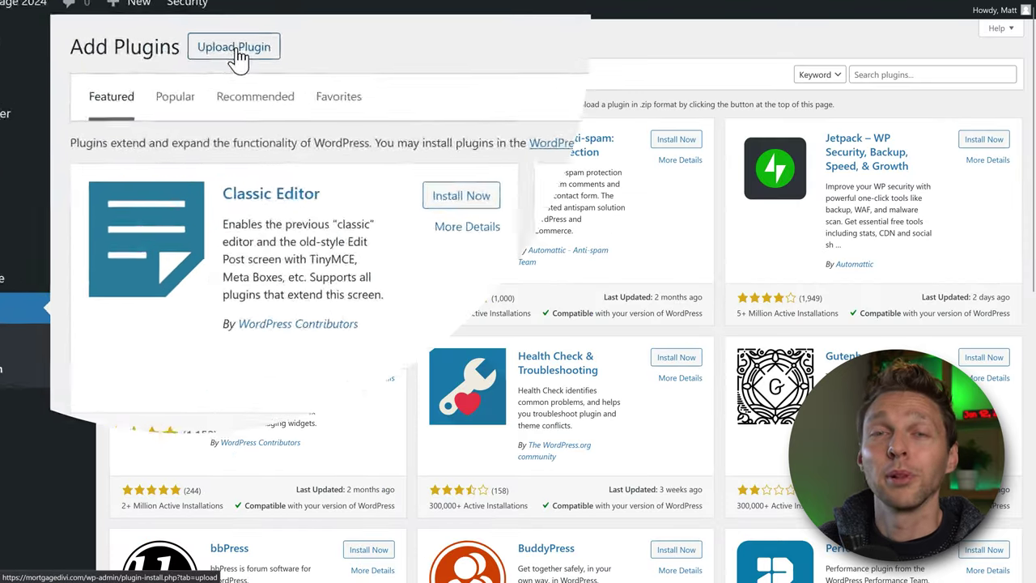
{"action": "left_click", "coordinate": [229, 44]}
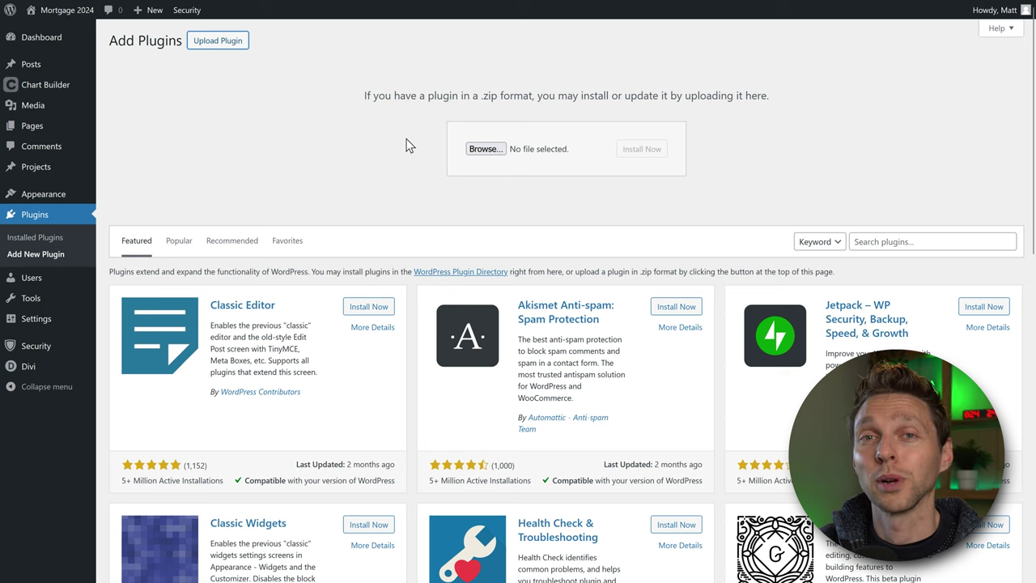
{"action": "left_click", "coordinate": [486, 149]}
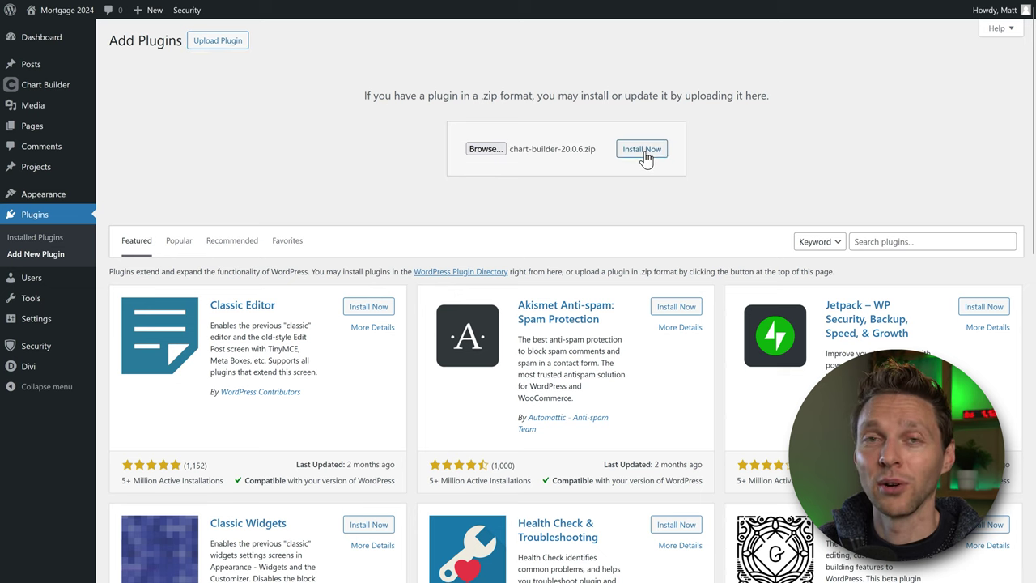
{"action": "left_click", "coordinate": [641, 150]}
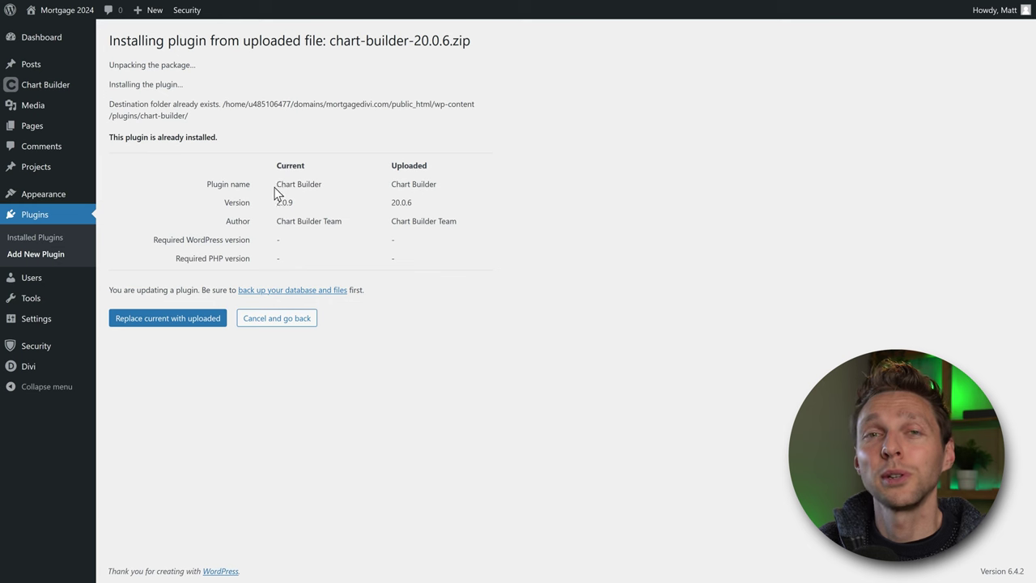
{"action": "left_click", "coordinate": [177, 322]}
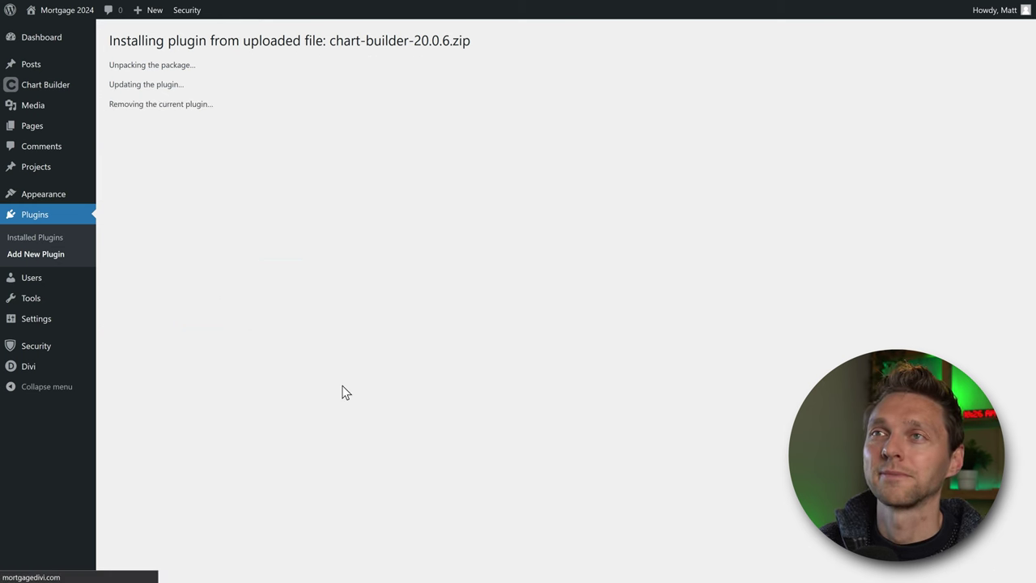
From All Charts, add a new chart and pick Geo Chart in the chart-type grid.
{"action": "mouse_move", "coordinate": [61, 90]}
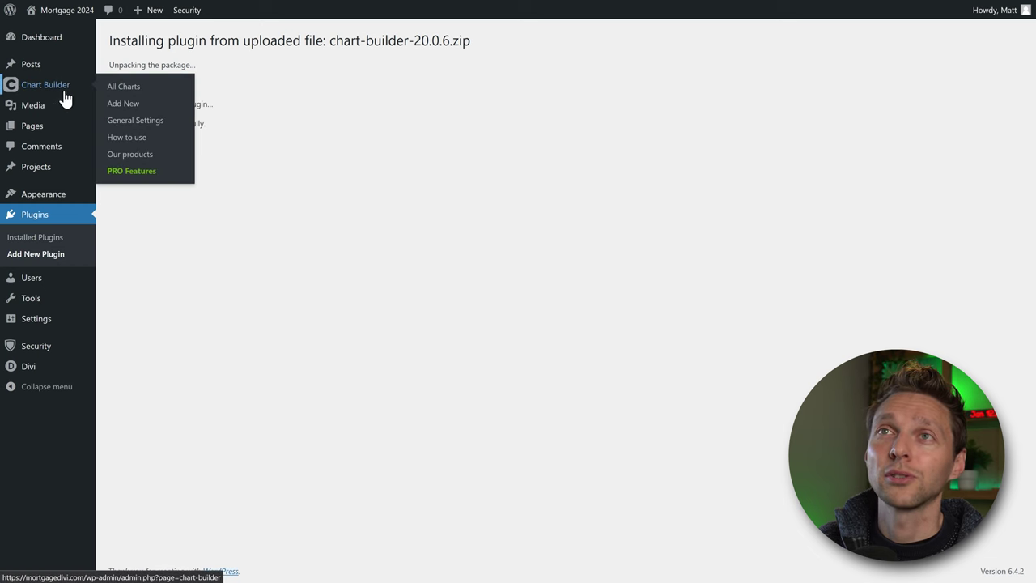
{"action": "left_click", "coordinate": [125, 87]}
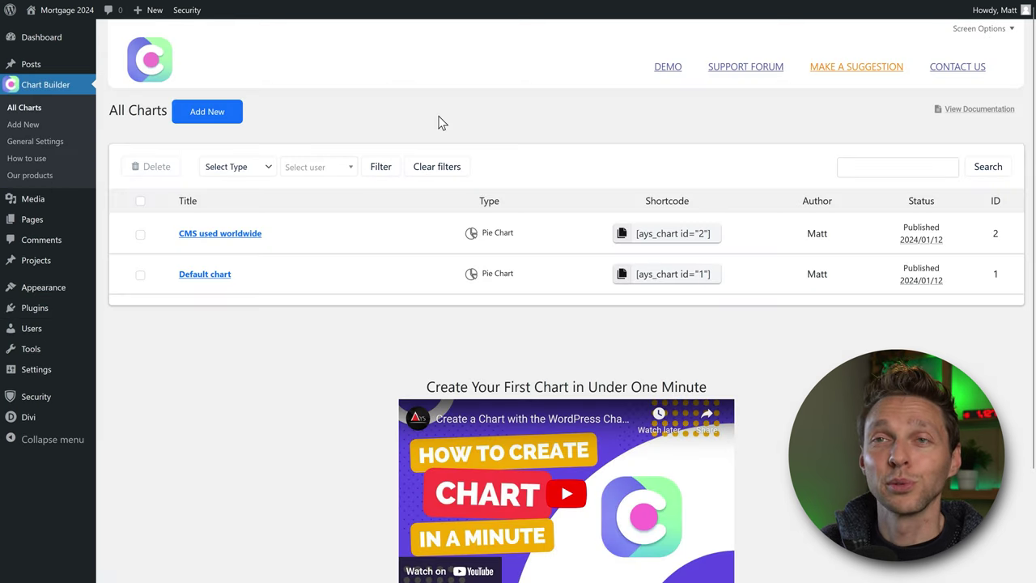
{"action": "mouse_move", "coordinate": [240, 236]}
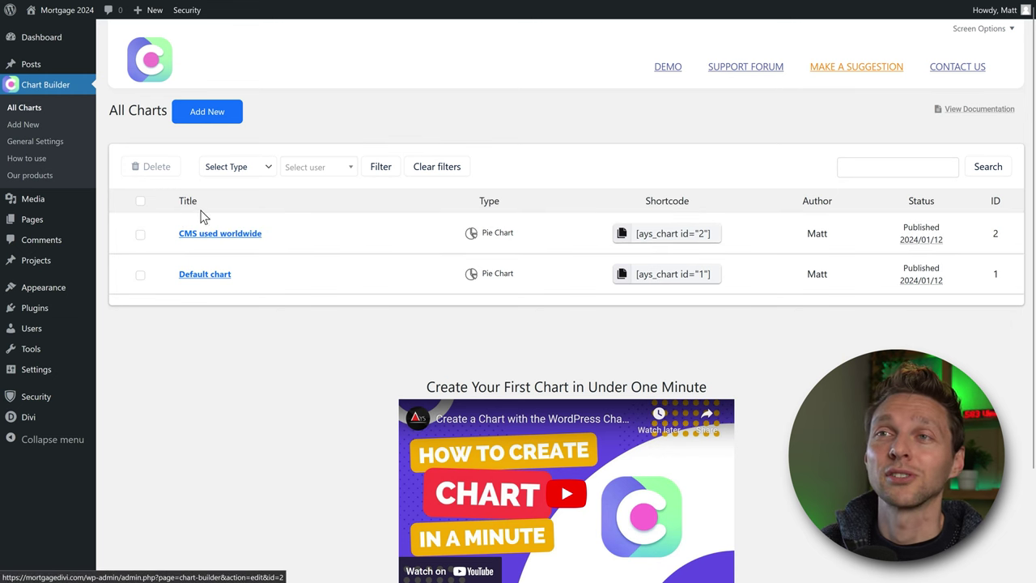
{"action": "left_click", "coordinate": [206, 113]}
{"action": "middle_click", "coordinate": [894, 175]}
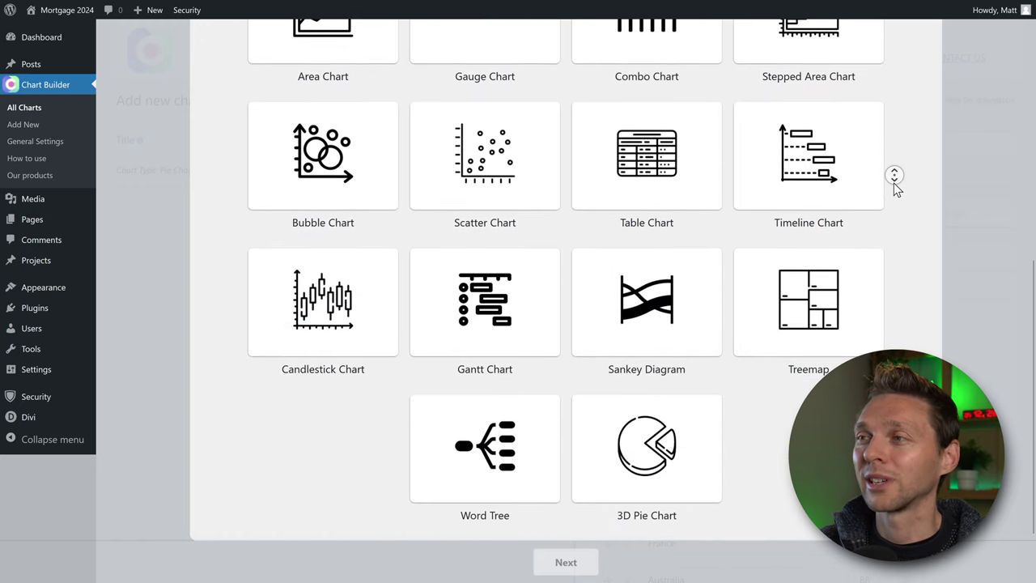
{"action": "middle_click", "coordinate": [894, 183]}
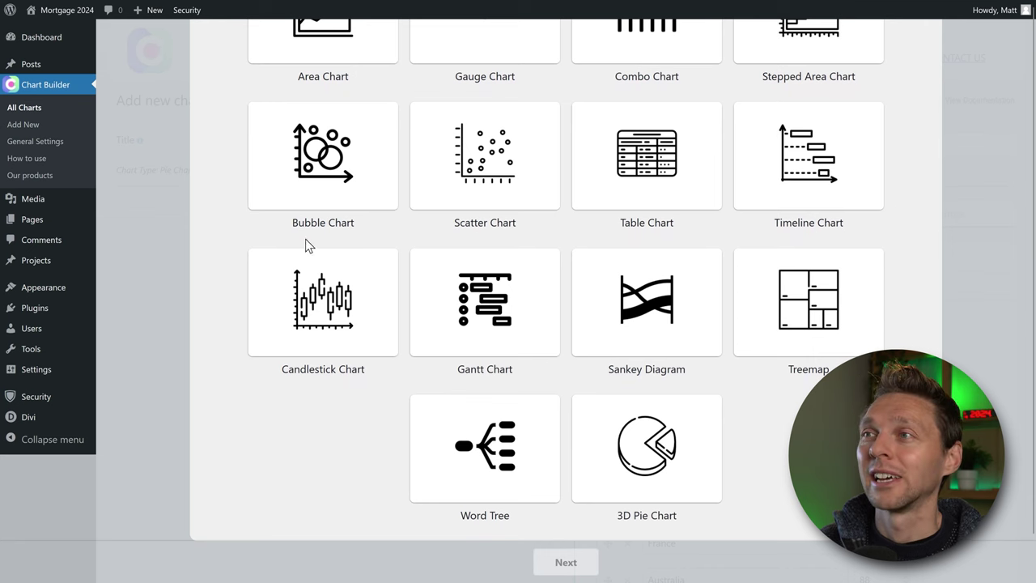
{"action": "scroll", "coordinate": [939, 312], "scroll_direction": "up", "scroll_amount": 3}
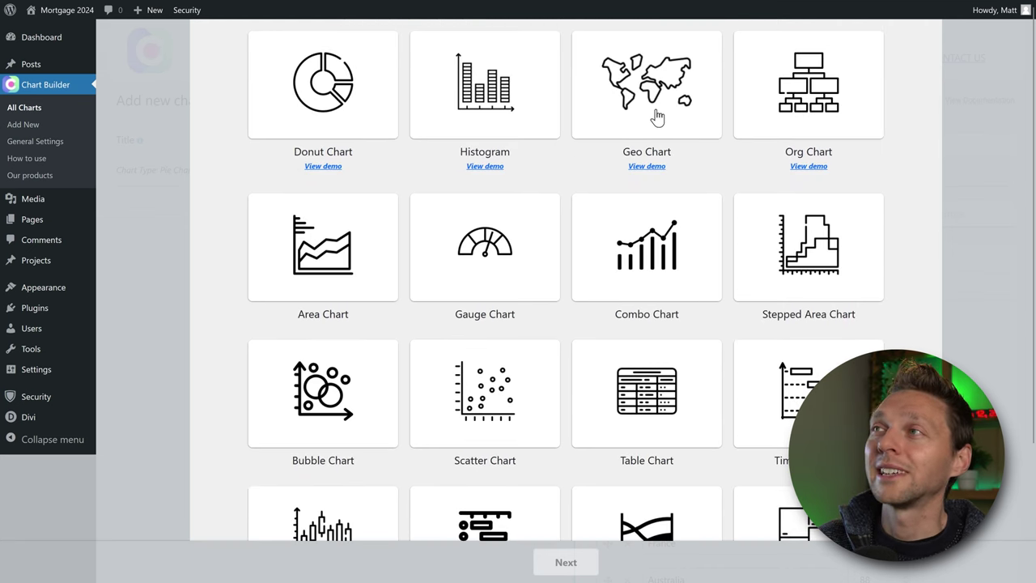
{"action": "left_click", "coordinate": [652, 107]}
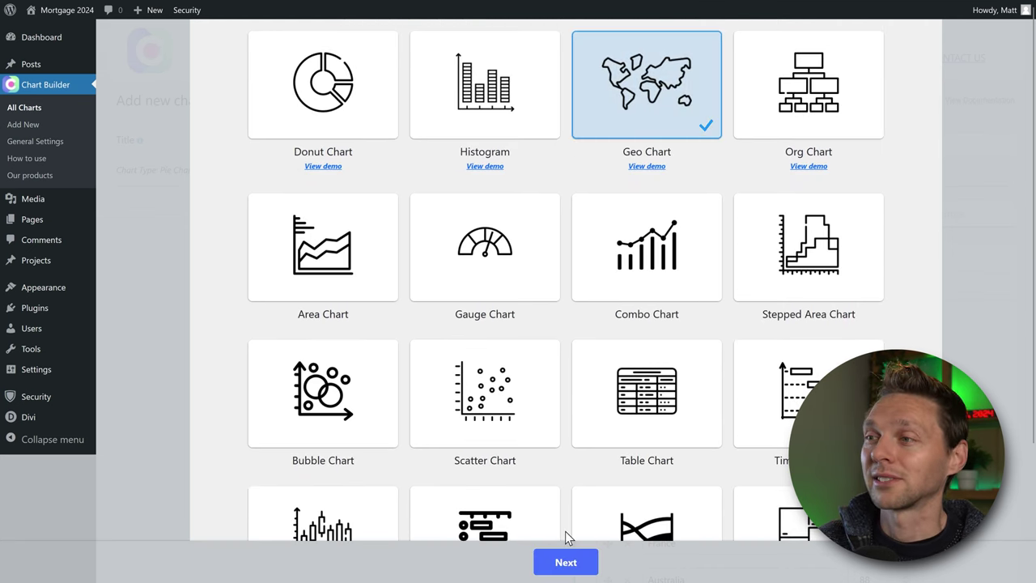
Continue to the Geo Chart editor and rename the Population column to Subs.
{"action": "left_click", "coordinate": [567, 561]}
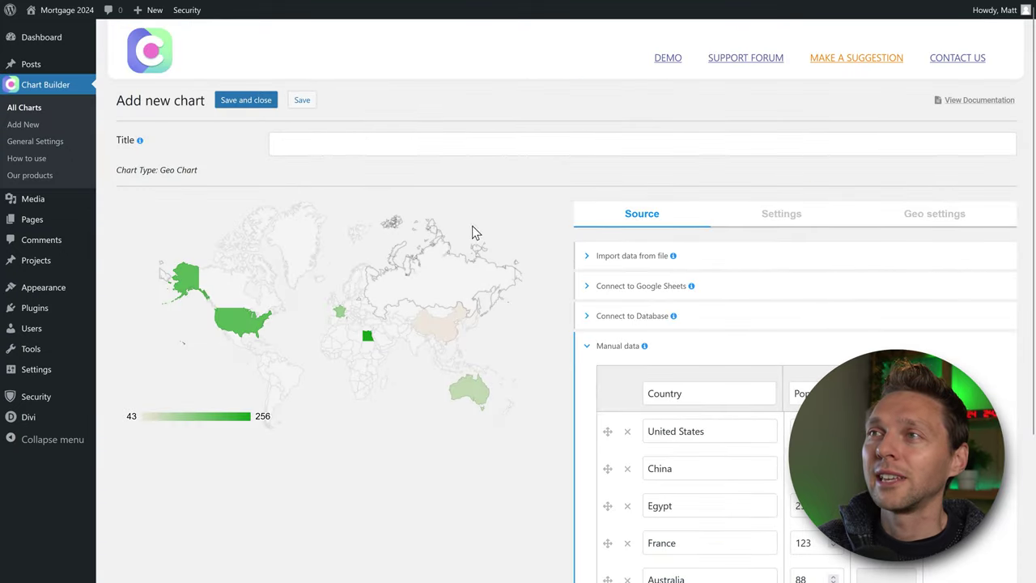
{"action": "middle_click", "coordinate": [501, 186]}
{"action": "scroll", "coordinate": [503, 191], "scroll_direction": "down", "scroll_amount": 2}
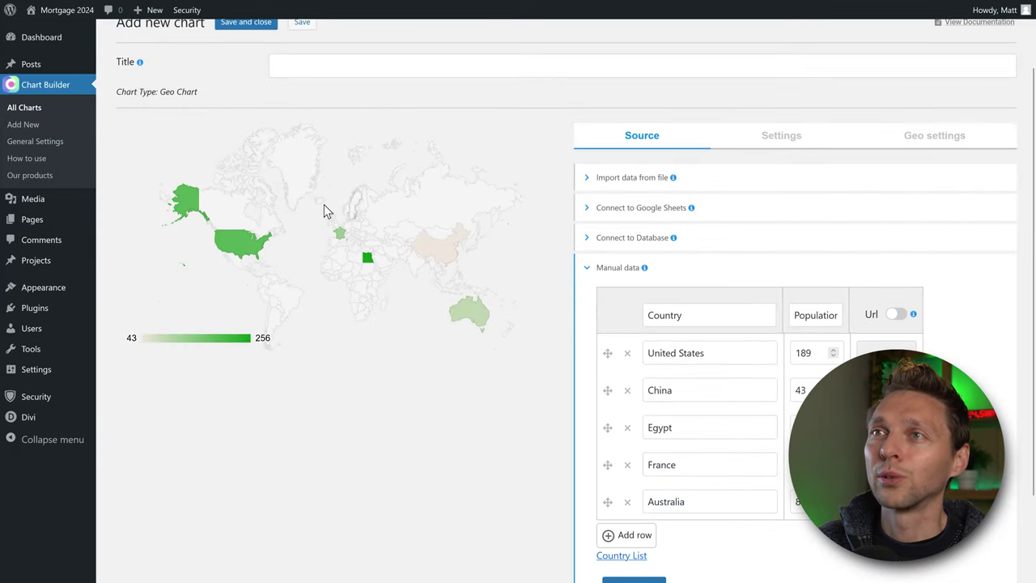
{"action": "scroll", "coordinate": [745, 280], "scroll_direction": "down", "scroll_amount": 1}
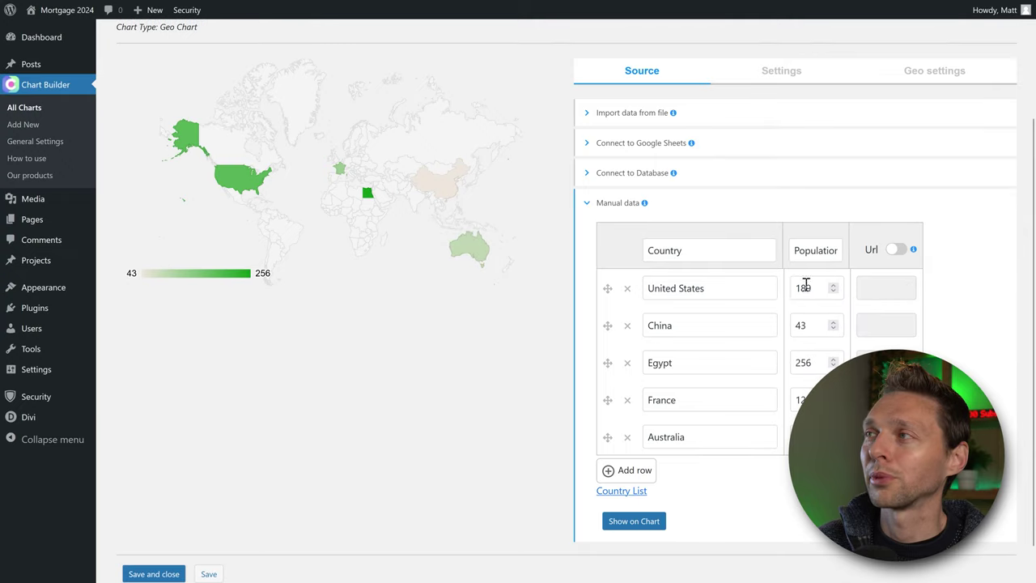
{"action": "double_click", "coordinate": [797, 250]}
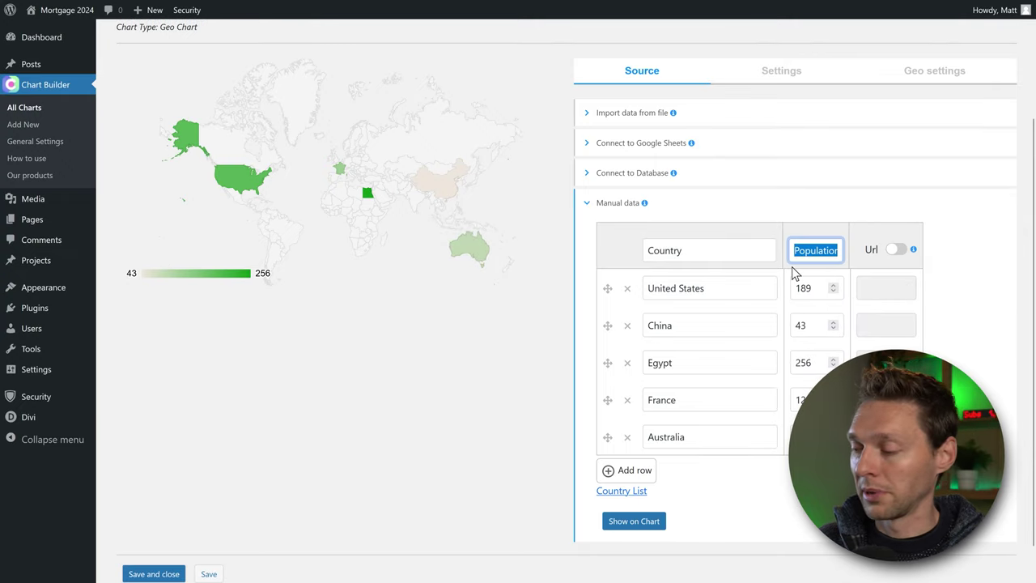
{"action": "type", "text": "Sub"}
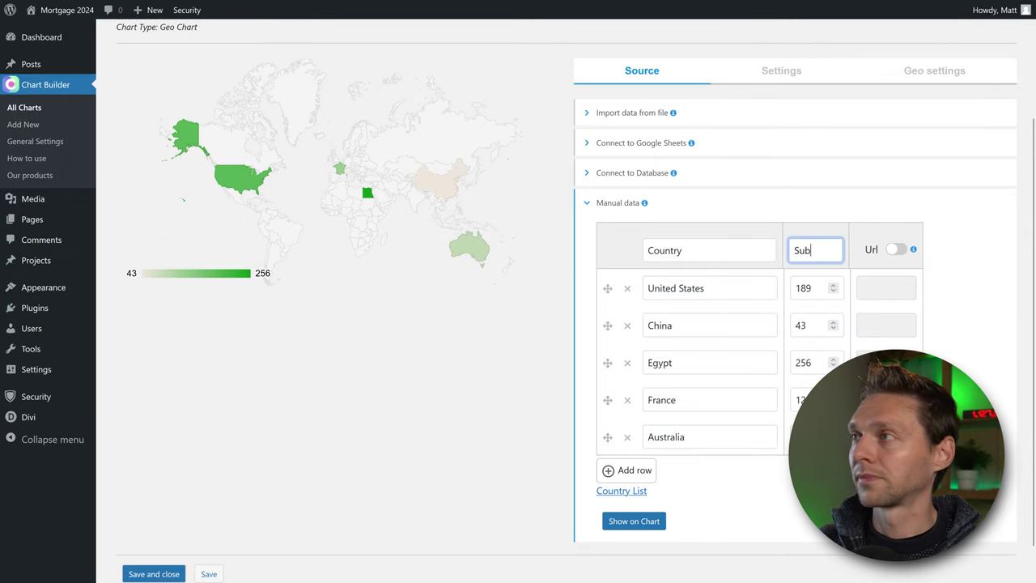
{"action": "type", "text": "s"}
Enable a URL for each country row and open the ISO 3166-2 country code list.
{"action": "left_click", "coordinate": [898, 250]}
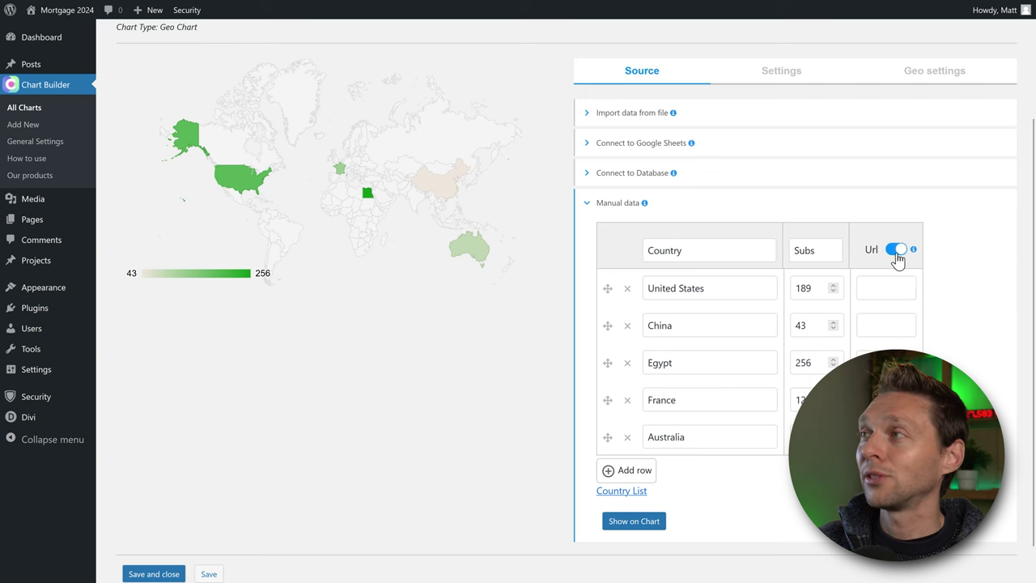
{"action": "left_click", "coordinate": [889, 289]}
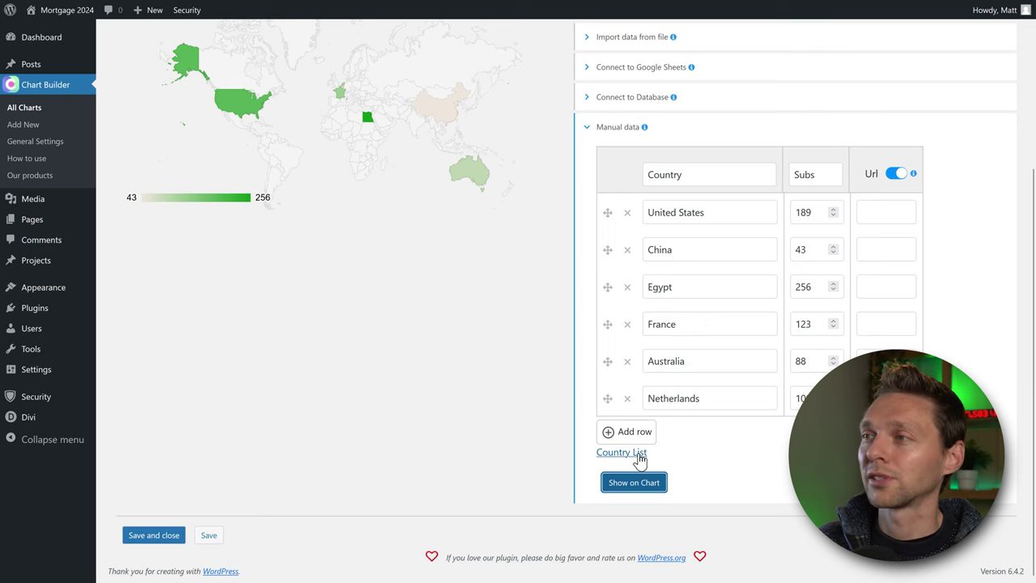
{"action": "left_click", "coordinate": [638, 453]}
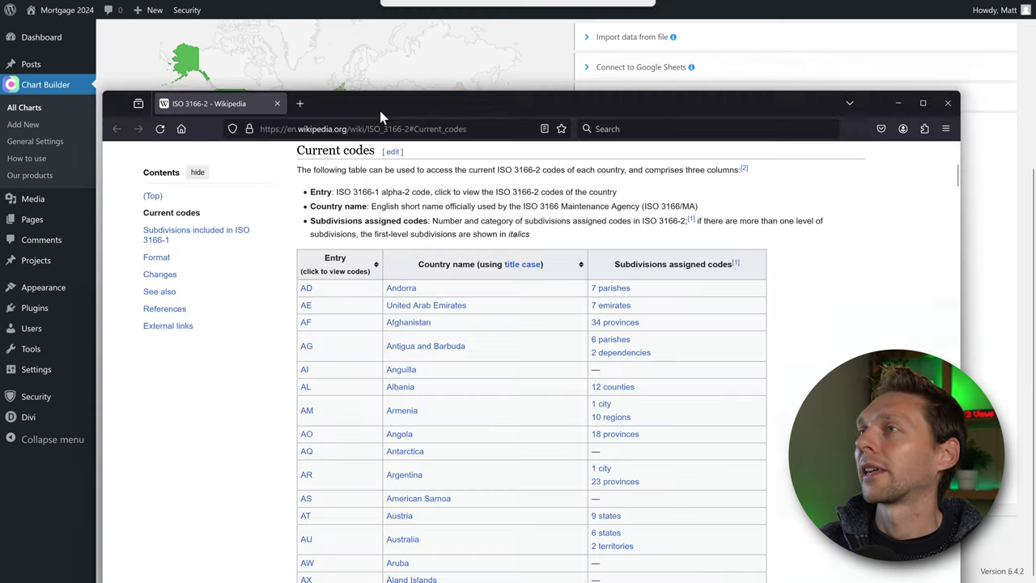
{"action": "left_click_drag", "start_coordinate": [380, 110], "coordinate": [404, 31]}
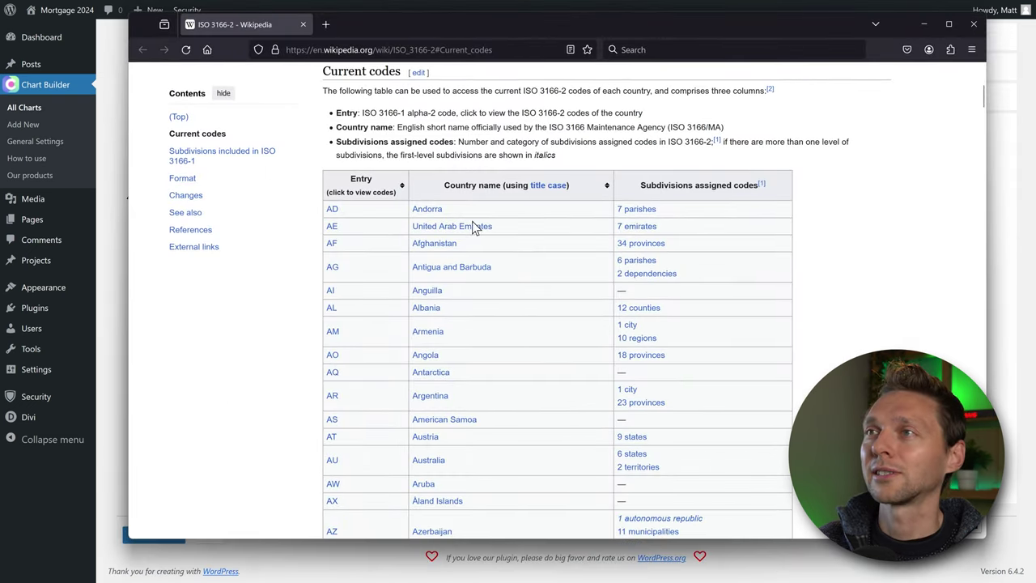
Try a Combo Chart editor and expand its Google Sheets connection options.
{"action": "scroll", "coordinate": [523, 315], "scroll_direction": "down", "scroll_amount": 6}
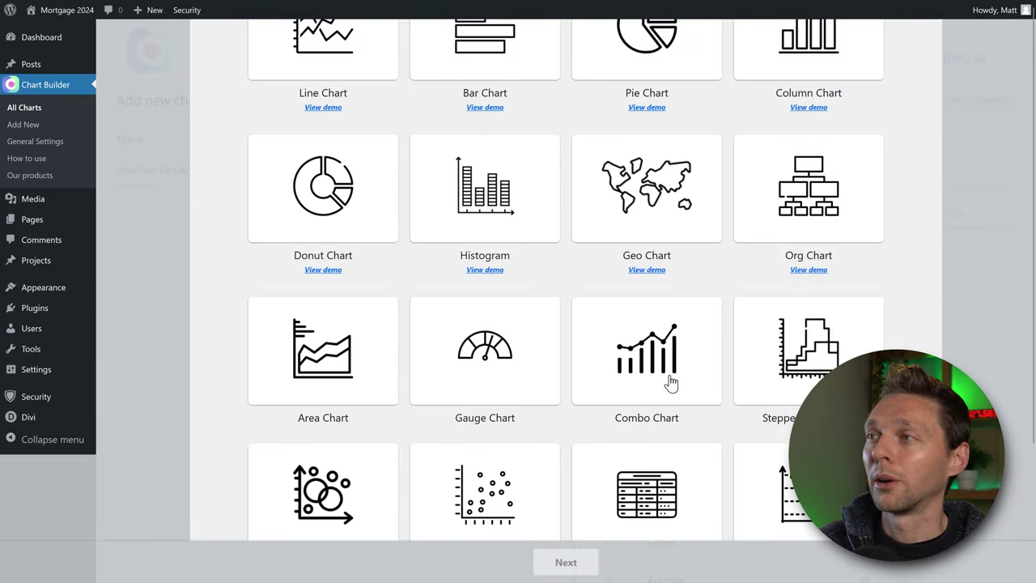
{"action": "left_click", "coordinate": [652, 369]}
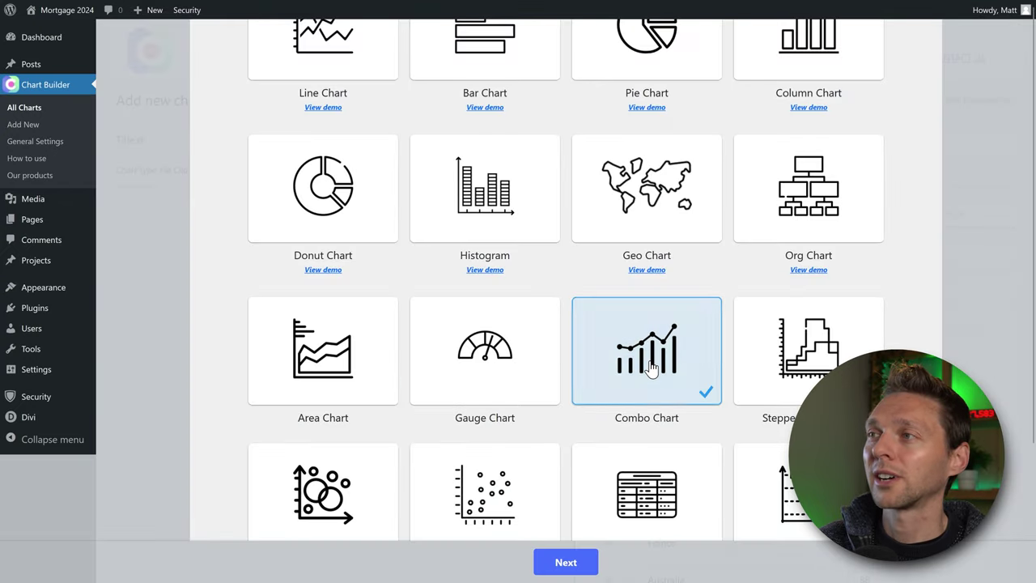
{"action": "left_click", "coordinate": [566, 562]}
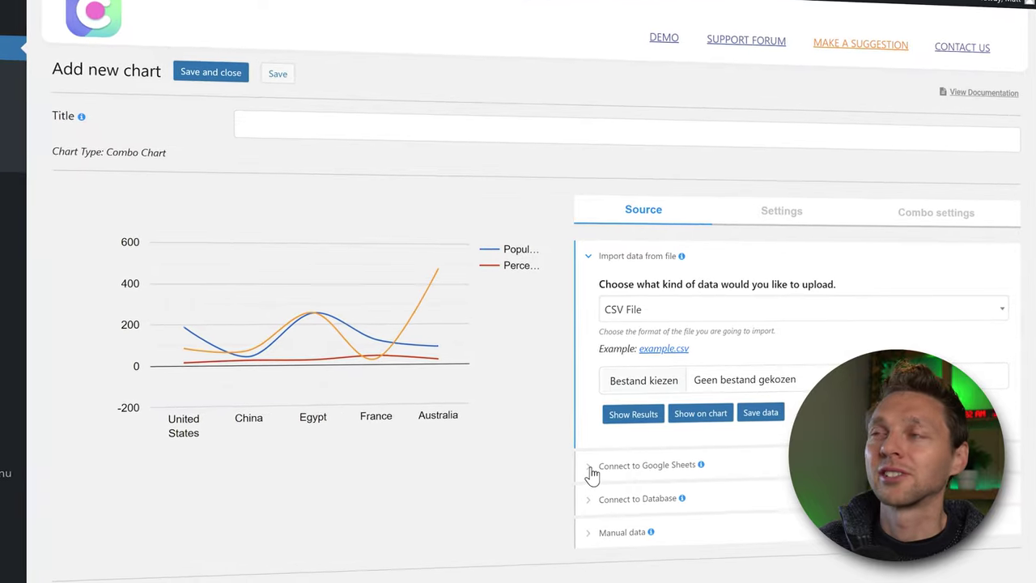
{"action": "left_click", "coordinate": [603, 459]}
Try an Org Chart instead and set its element size to Large.
{"action": "left_click", "coordinate": [767, 198]}
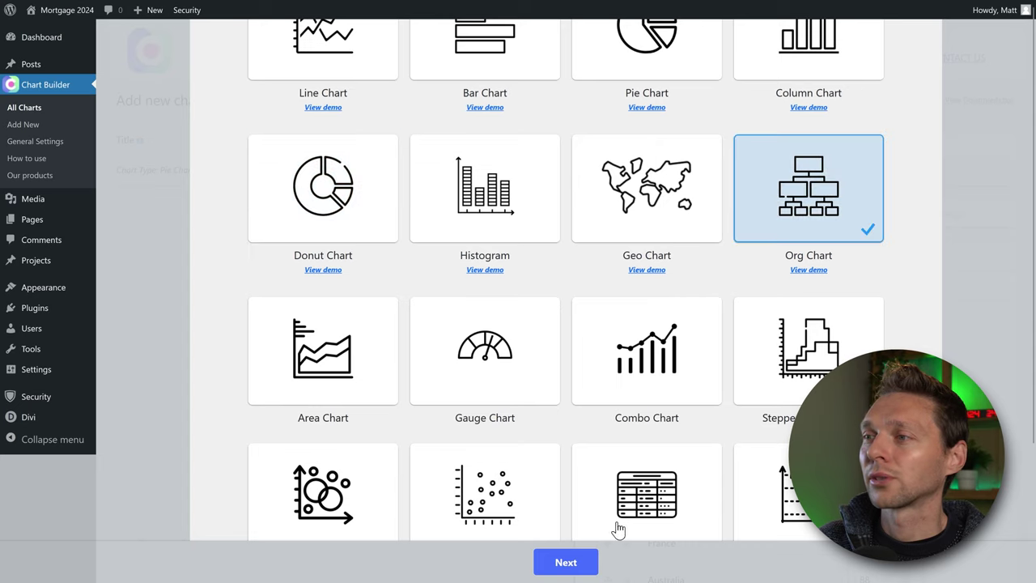
{"action": "left_click", "coordinate": [569, 566]}
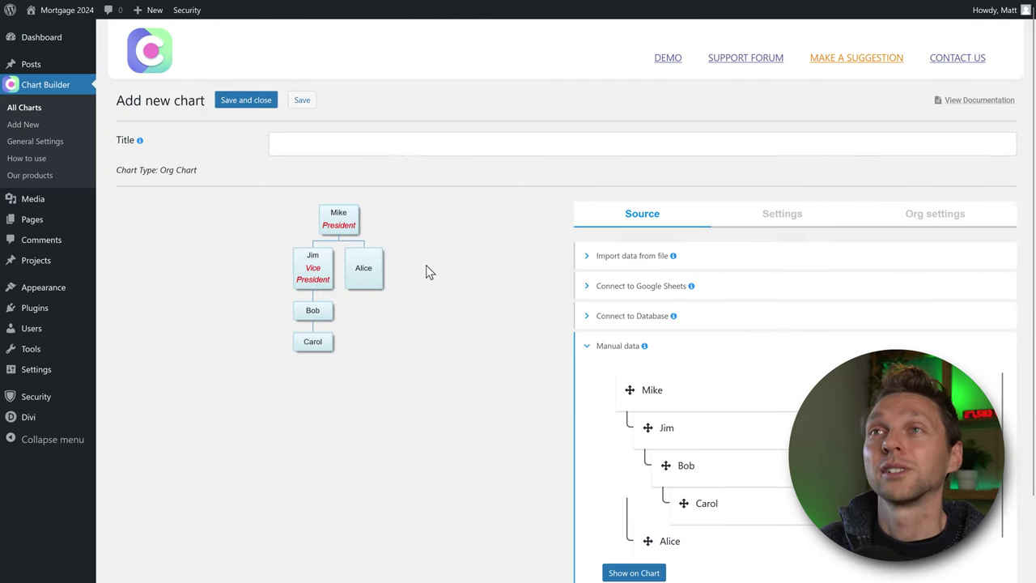
{"action": "scroll", "coordinate": [434, 282], "scroll_direction": "down", "scroll_amount": 1}
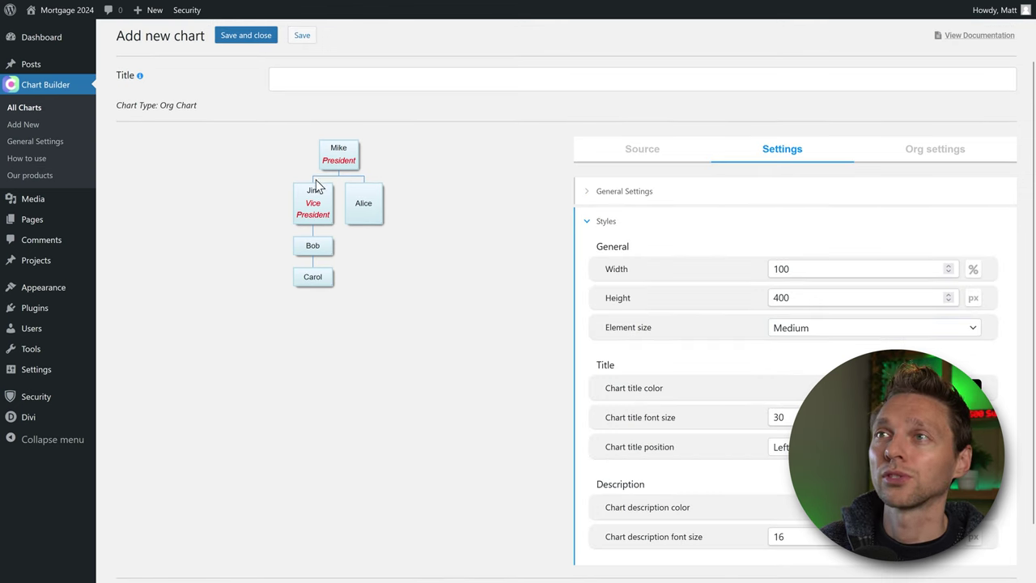
{"action": "left_click", "coordinate": [794, 328]}
{"action": "left_click", "coordinate": [793, 387]}
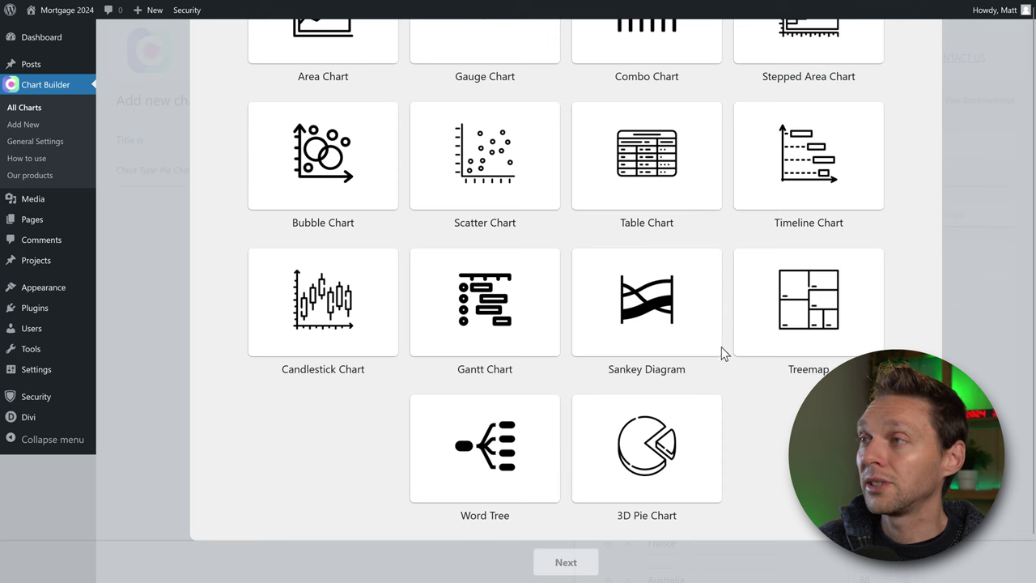
Create a 3D Pie Chart and expand the 'Import data from file' options.
{"action": "left_click", "coordinate": [670, 452]}
{"action": "left_click", "coordinate": [570, 564]}
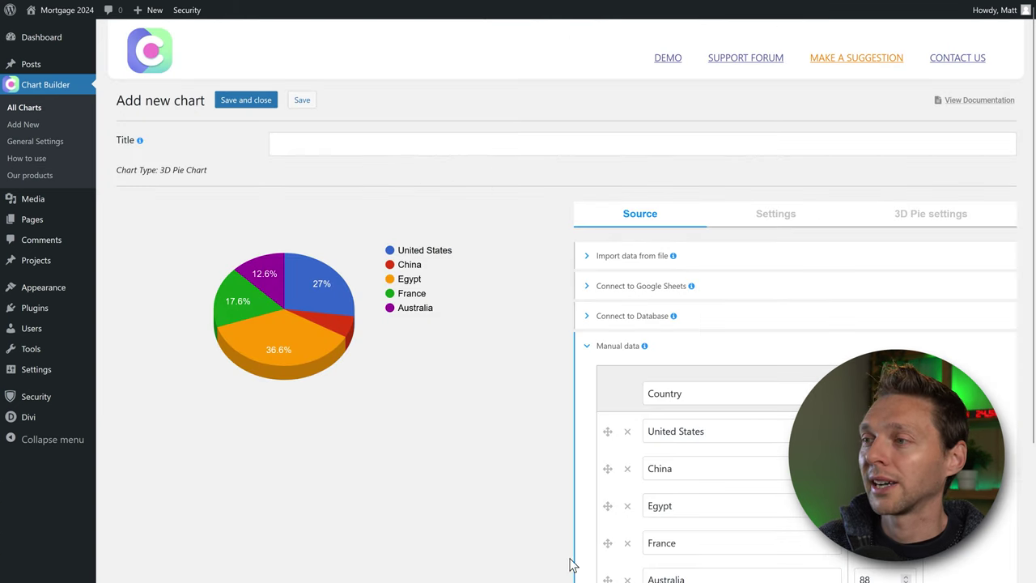
{"action": "scroll", "coordinate": [368, 381], "scroll_direction": "down", "scroll_amount": 2}
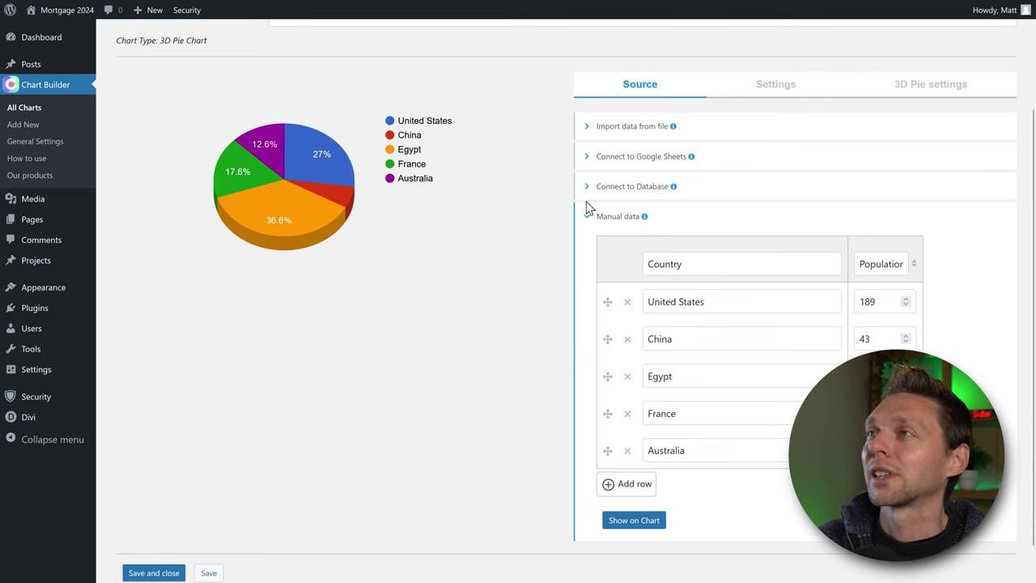
{"action": "left_click", "coordinate": [590, 130]}
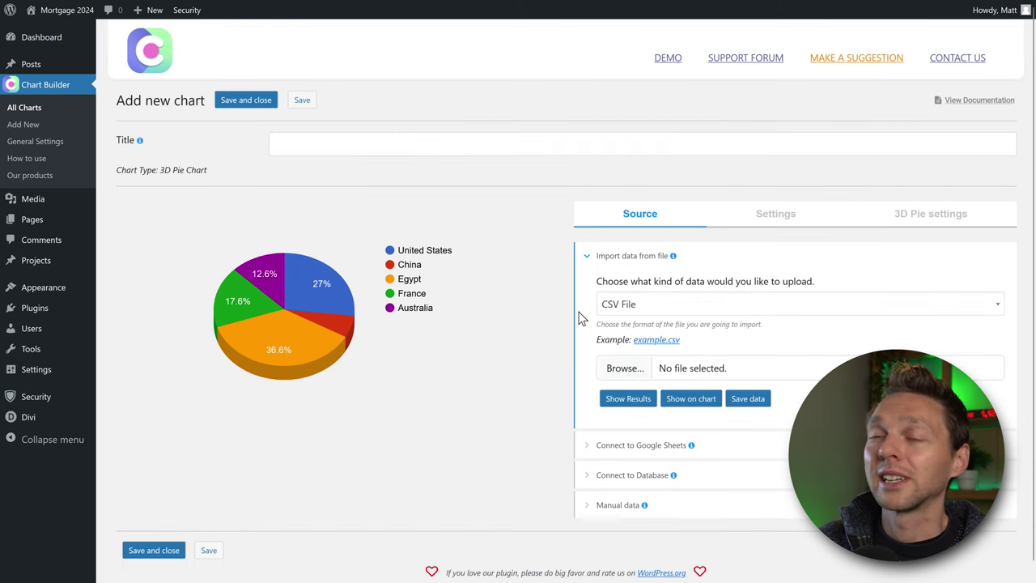
Widen column A of example.csv and check the January–December Month, Income, Outcome rows.
{"action": "scroll", "coordinate": [695, 278], "scroll_direction": "down", "scroll_amount": 1}
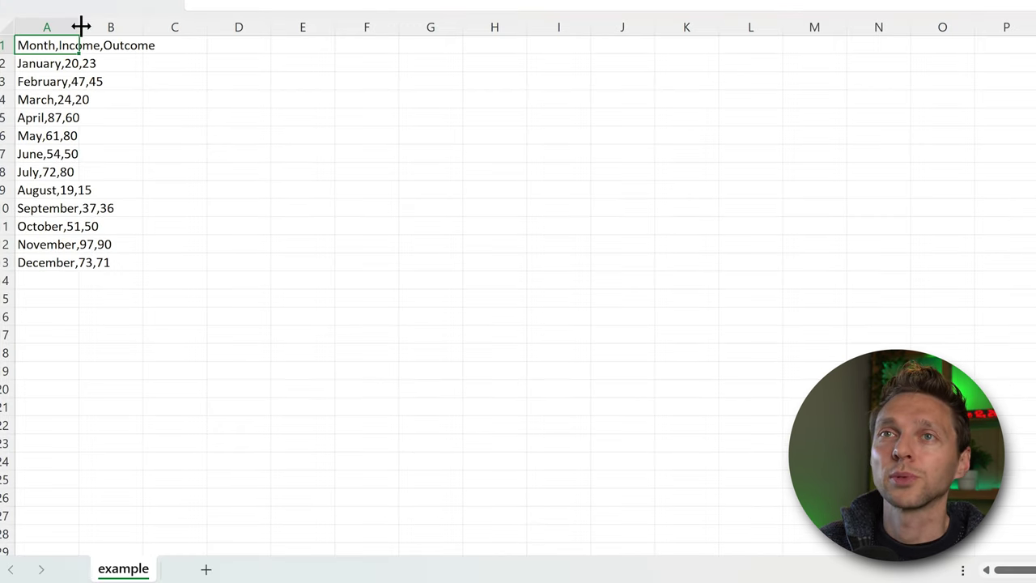
{"action": "left_click_drag", "start_coordinate": [81, 27], "coordinate": [236, 27]}
{"action": "key", "text": "Down"}
{"action": "key", "text": "Down"}
{"action": "key", "text": "Down"}
{"action": "key", "text": "Down"}
{"action": "key", "text": "Down"}
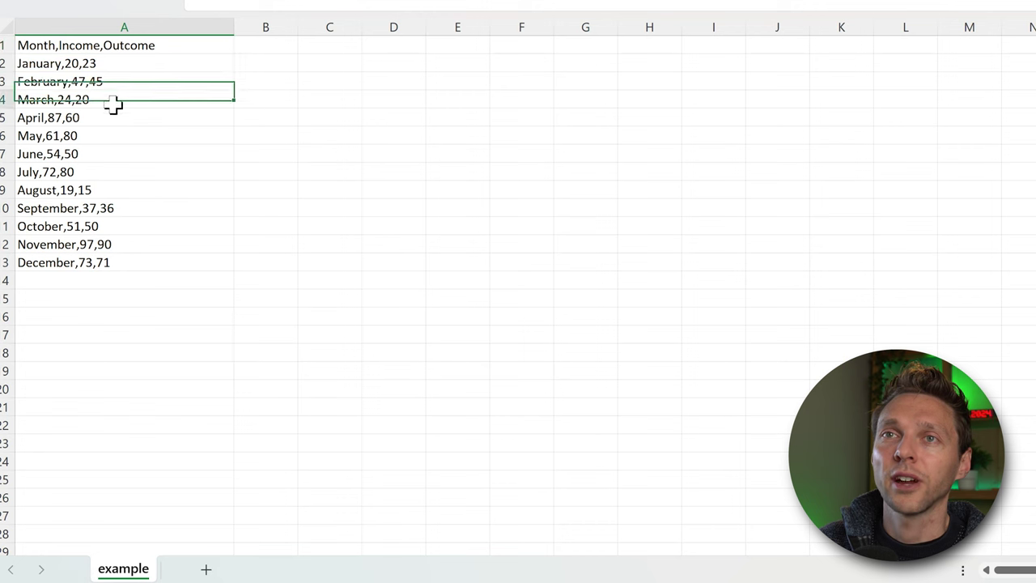
{"action": "key", "text": "Down"}
{"action": "key", "text": "Down"}
{"action": "key", "text": "Down"}
{"action": "key", "text": "Down"}
{"action": "key", "text": "Down"}
{"action": "key", "text": "Down"}
{"action": "key", "text": "Down"}
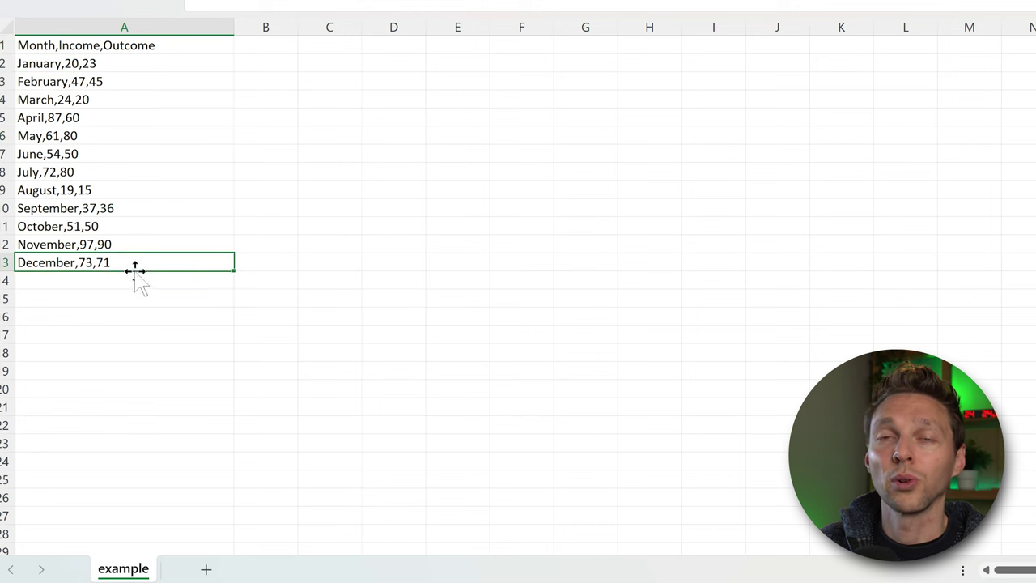
{"action": "left_click", "coordinate": [121, 45]}
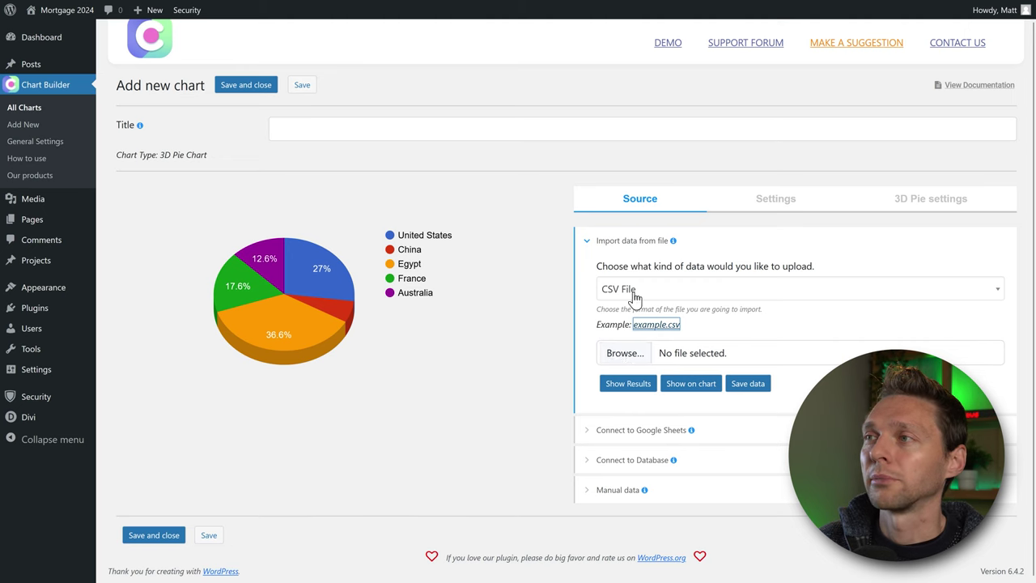
Import example.csv, preview its rows, and draw its monthly data on the 3D pie.
{"action": "left_click", "coordinate": [623, 354]}
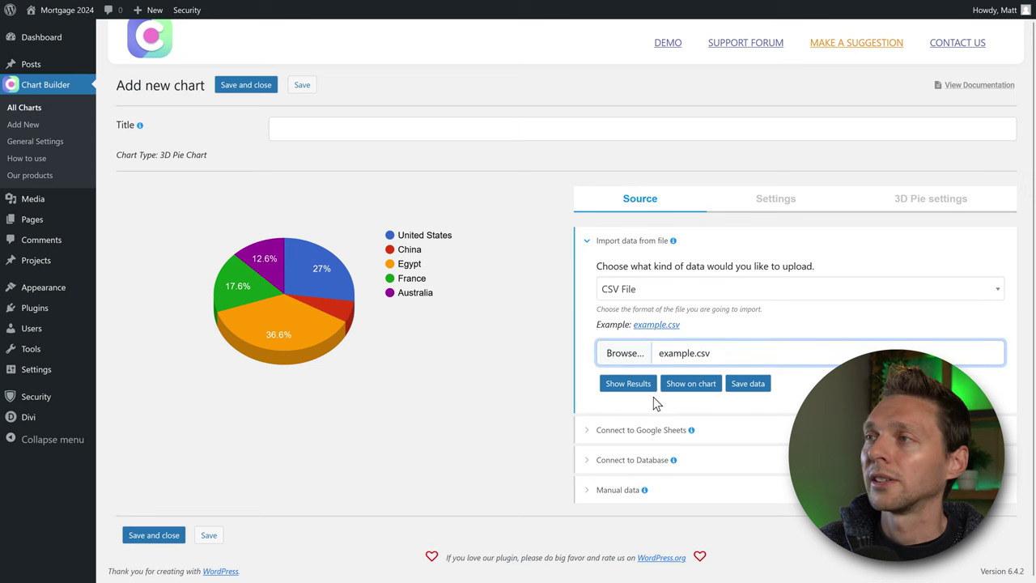
{"action": "left_click", "coordinate": [630, 387]}
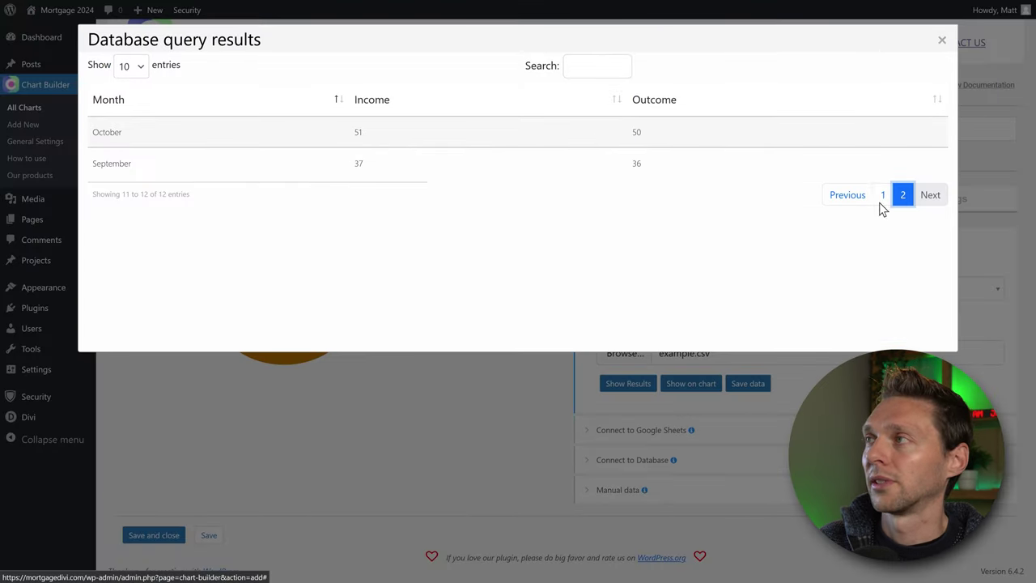
{"action": "left_click", "coordinate": [881, 198]}
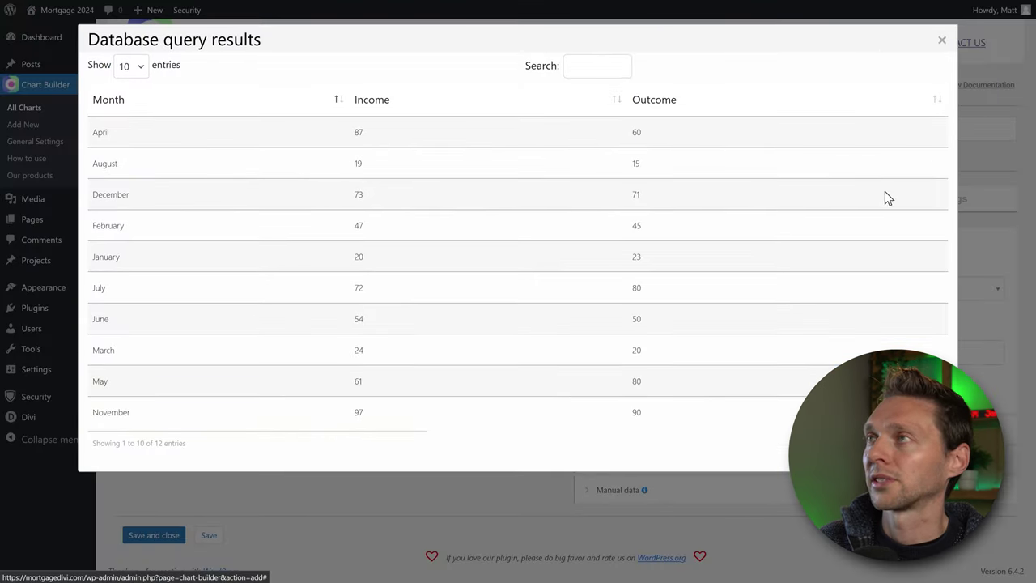
{"action": "left_click", "coordinate": [942, 41]}
{"action": "left_click", "coordinate": [695, 387]}
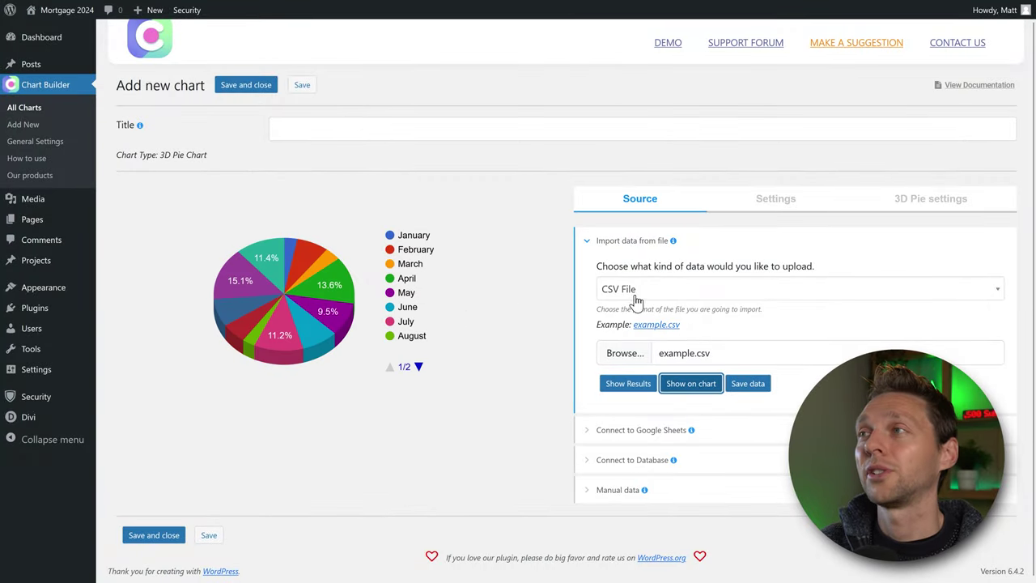
Follow the Google Sheets integration setup instructions through to the Google developers console.
{"action": "mouse_move", "coordinate": [318, 332]}
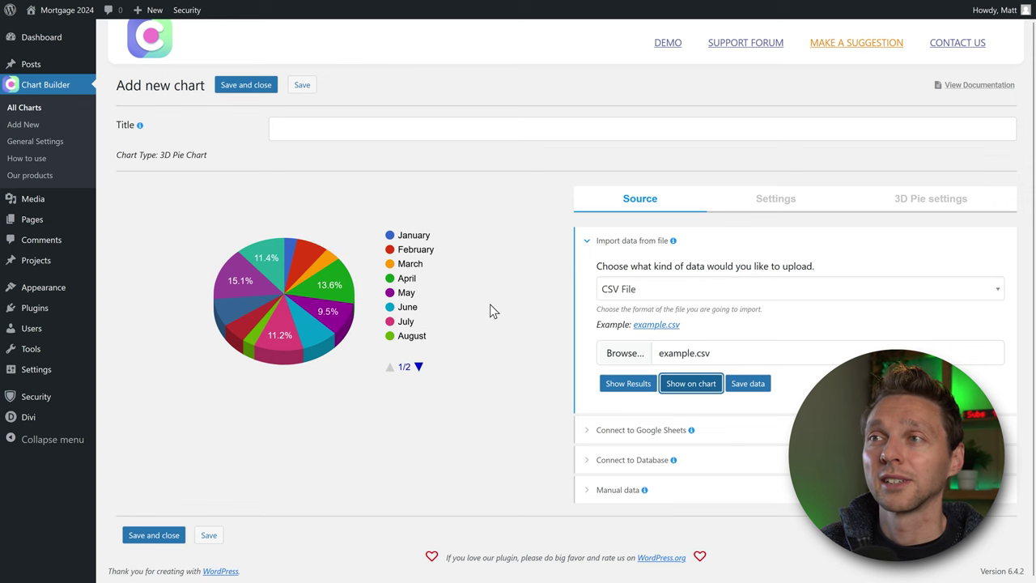
{"action": "left_click", "coordinate": [609, 430]}
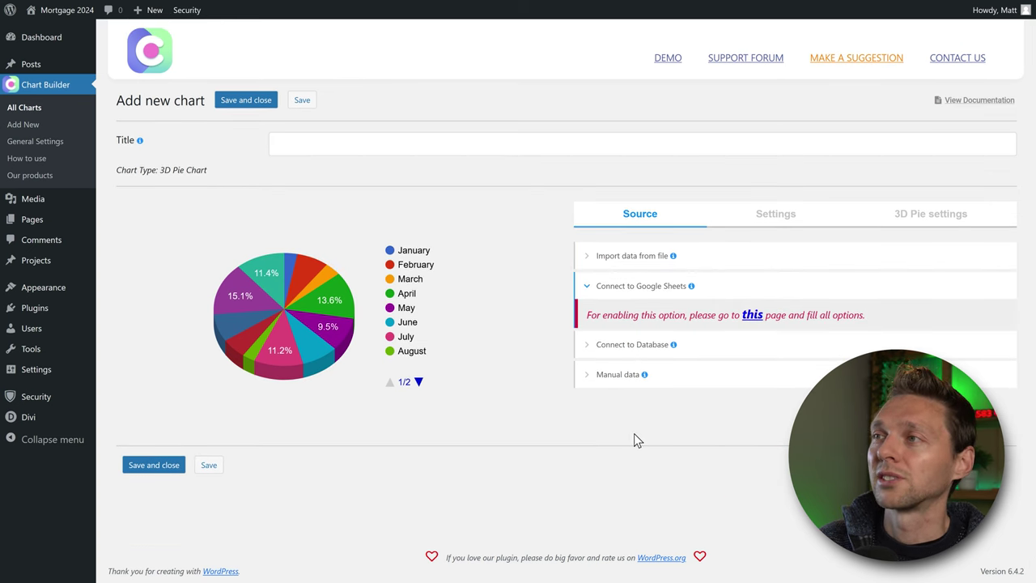
{"action": "left_click", "coordinate": [752, 315]}
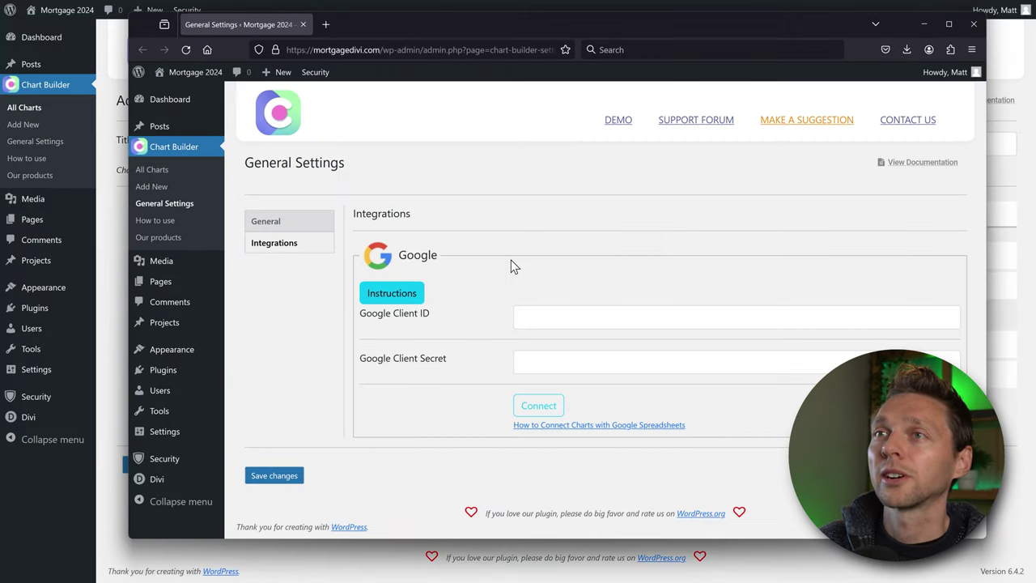
{"action": "left_click", "coordinate": [273, 232]}
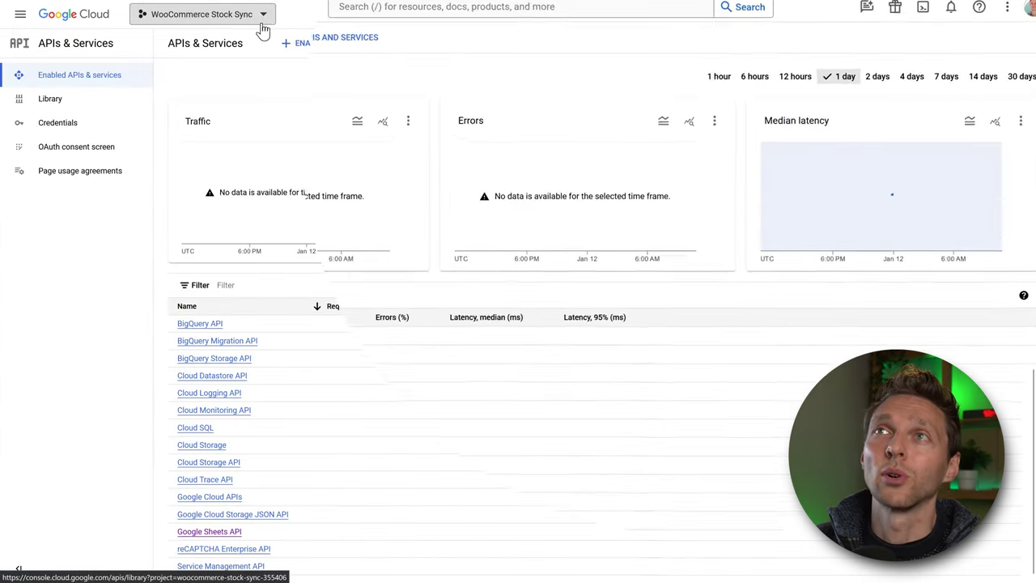
{"action": "left_click", "coordinate": [262, 11]}
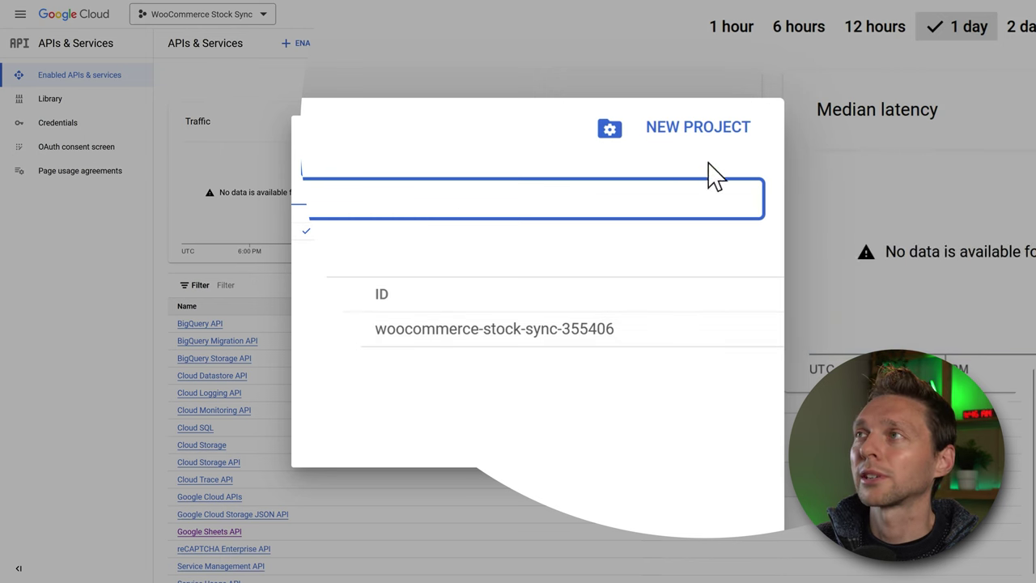
Create a new Google Cloud project named 'WordPress Charts' and switch to it.
{"action": "left_click", "coordinate": [699, 131]}
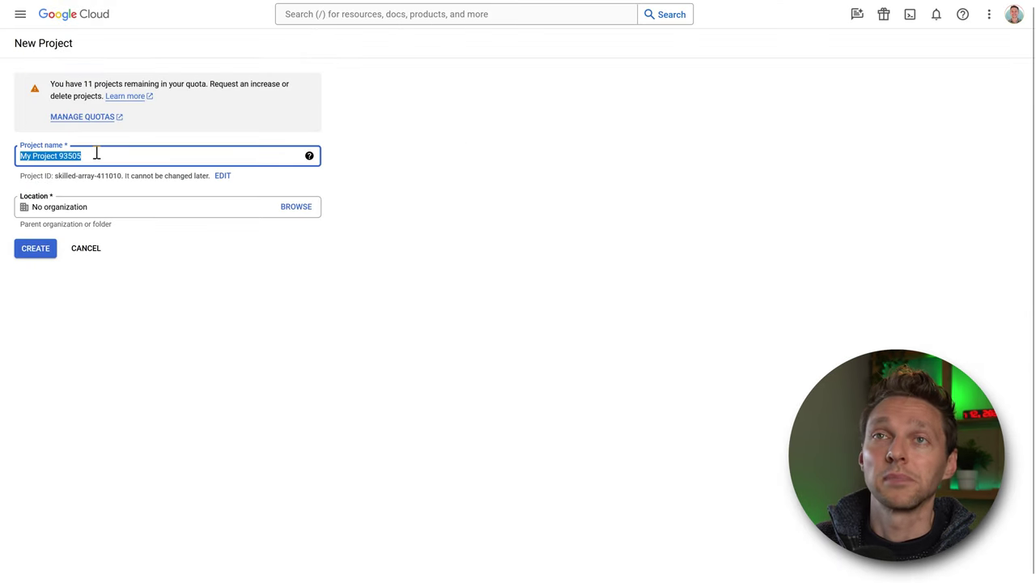
{"action": "type", "text": "WordPress Charts"}
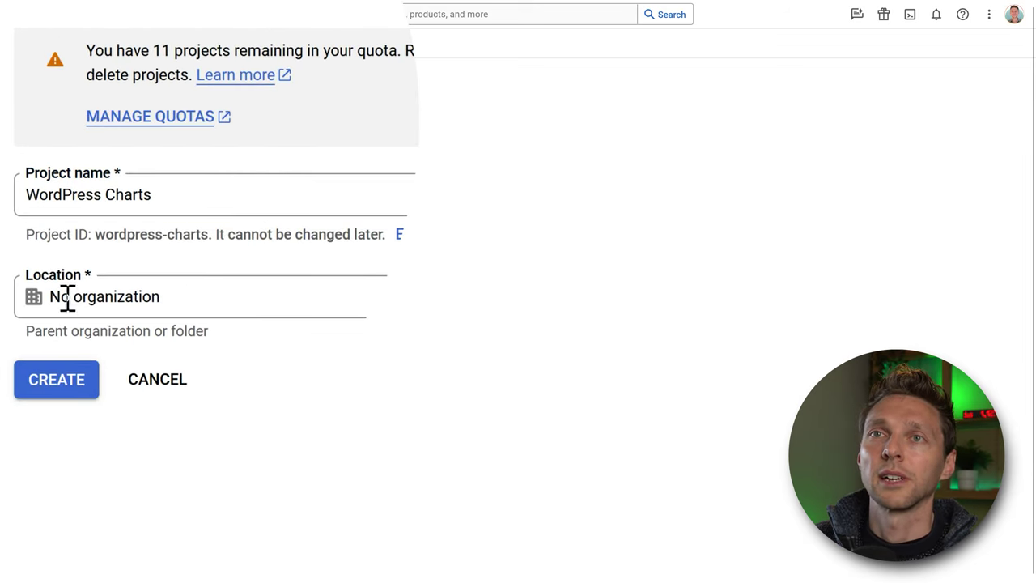
{"action": "left_click", "coordinate": [70, 386]}
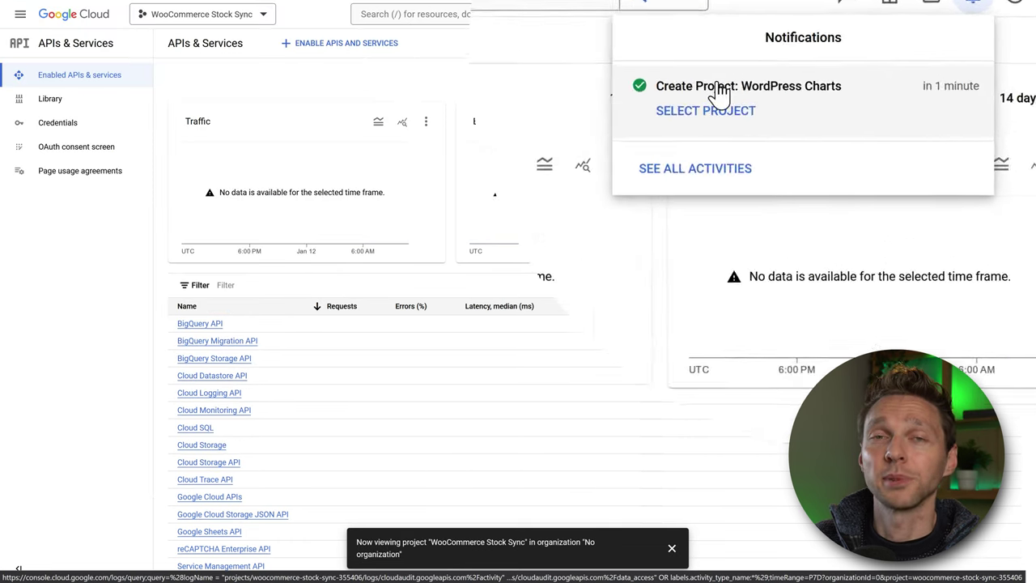
{"action": "left_click", "coordinate": [674, 137]}
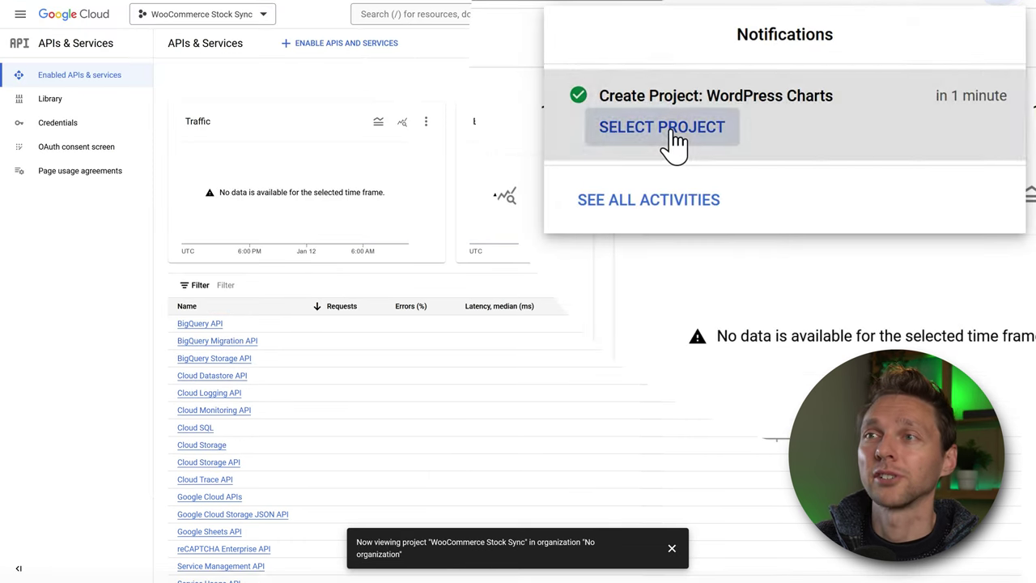
{"action": "left_click", "coordinate": [672, 548]}
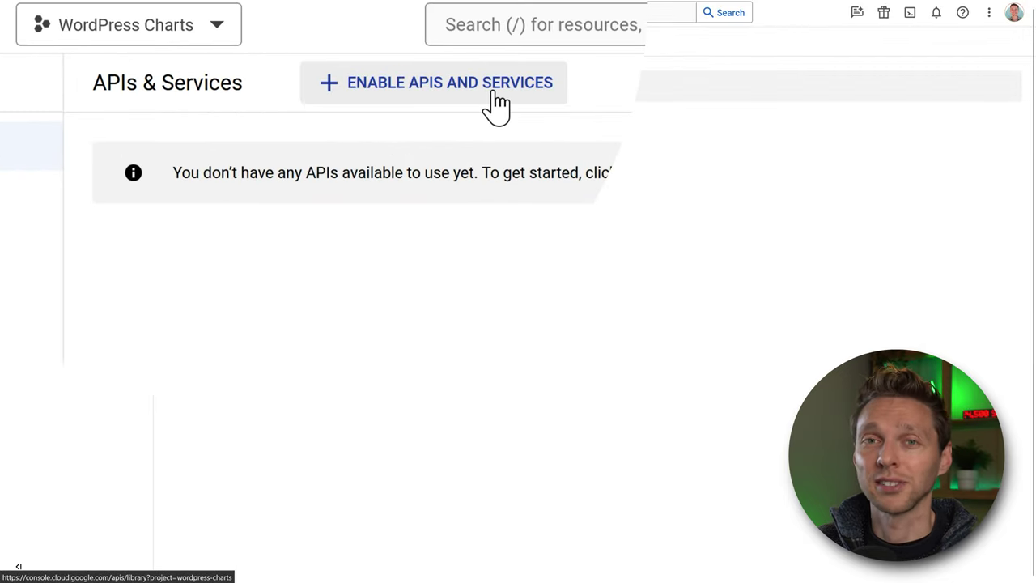
Find the Google Sheets API in the API Library and enable it for the project.
{"action": "left_click", "coordinate": [488, 98]}
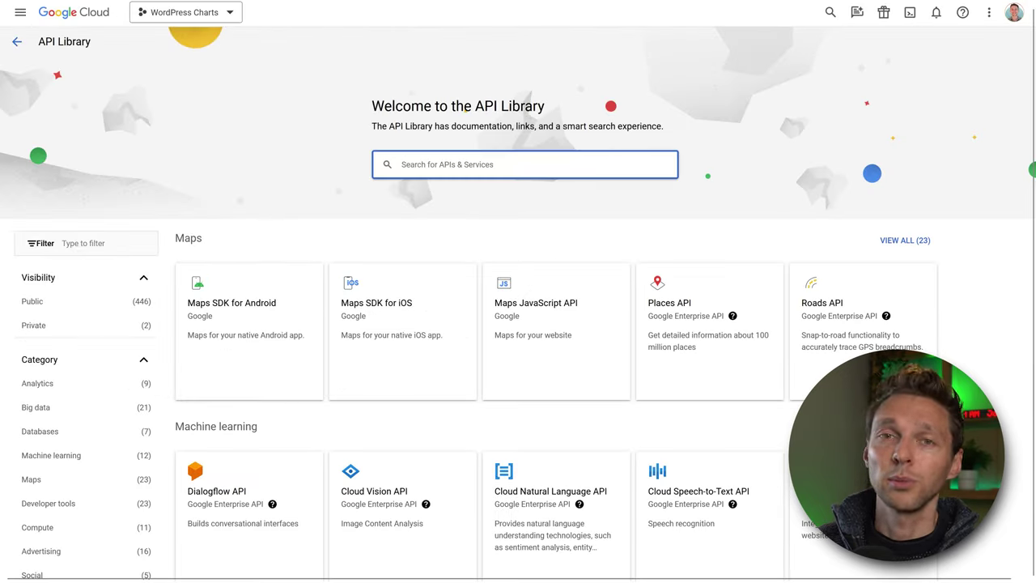
{"action": "type", "text": "google sheet api"}
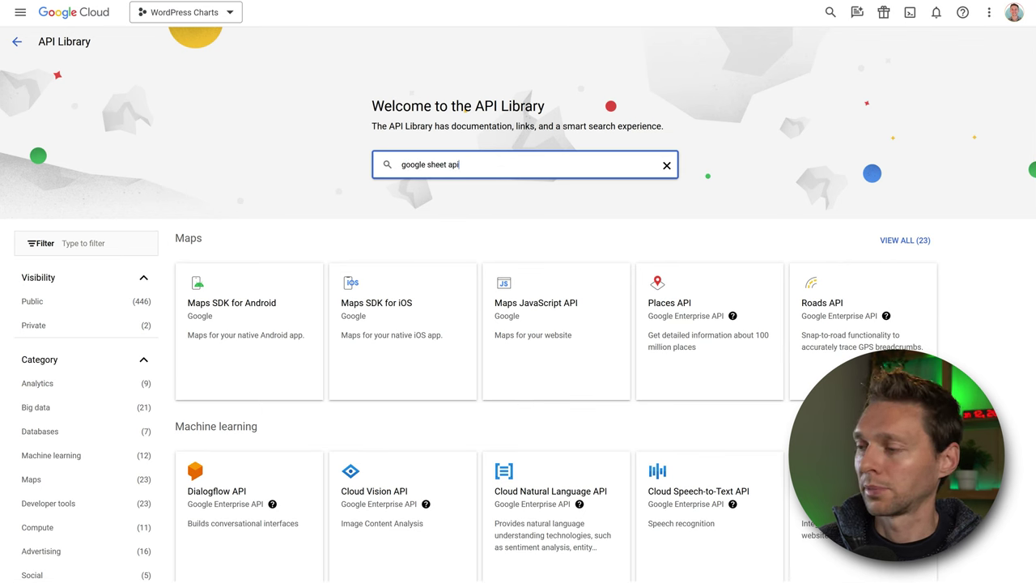
{"action": "key", "text": "Return"}
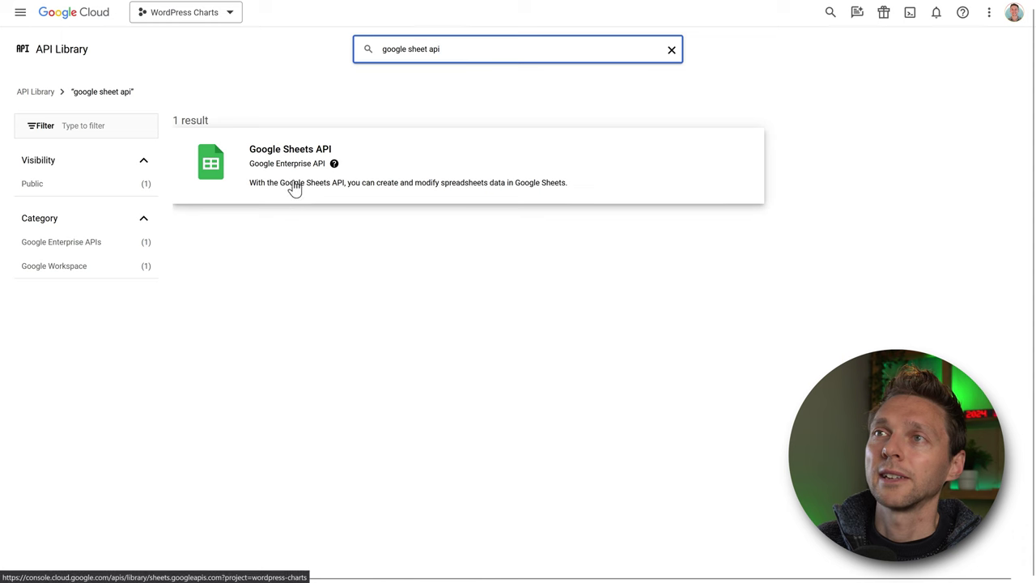
{"action": "left_click", "coordinate": [295, 174]}
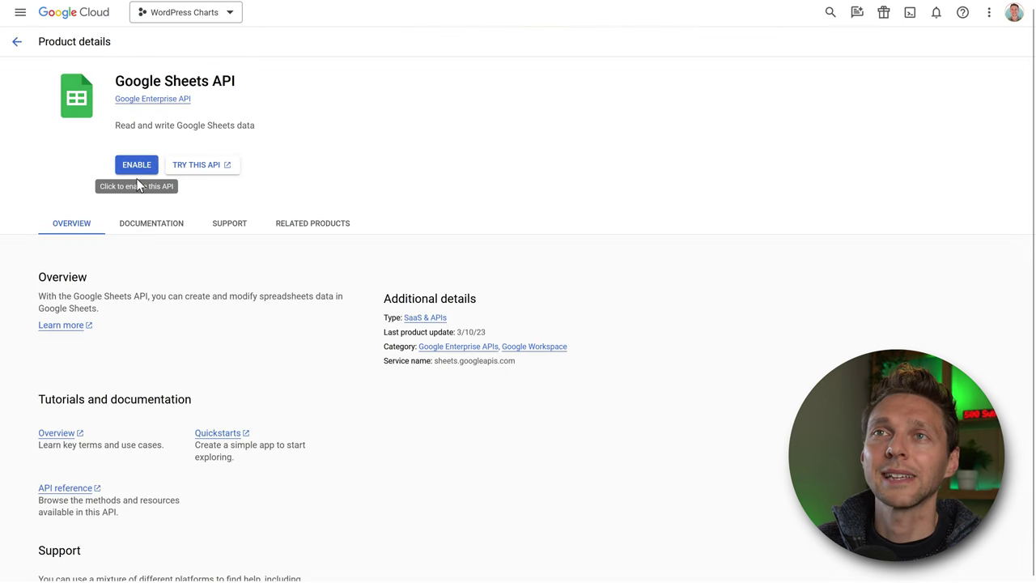
{"action": "left_click", "coordinate": [137, 166]}
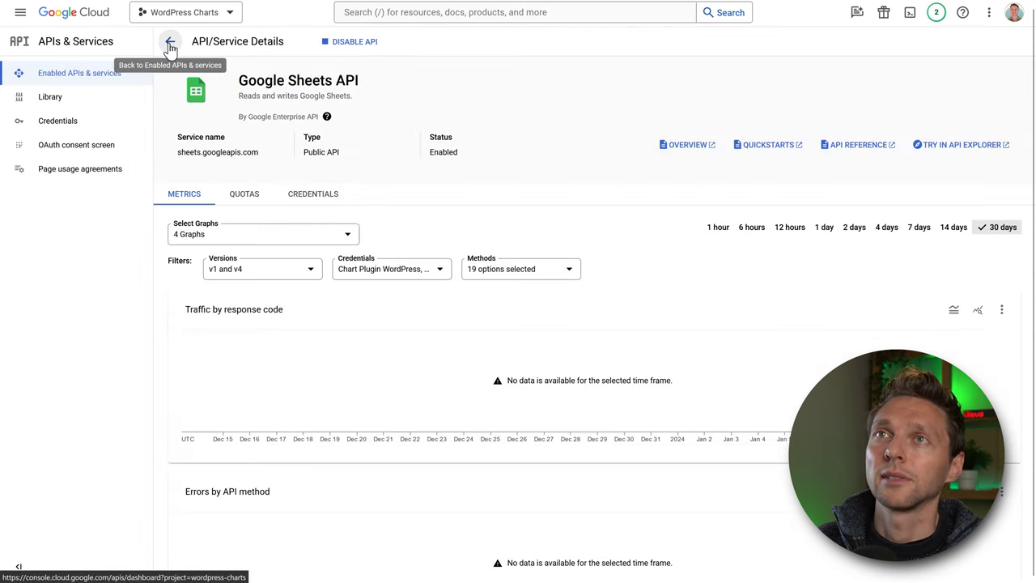
Search the API Library for the Google Drive API and enable it.
{"action": "left_click", "coordinate": [170, 43]}
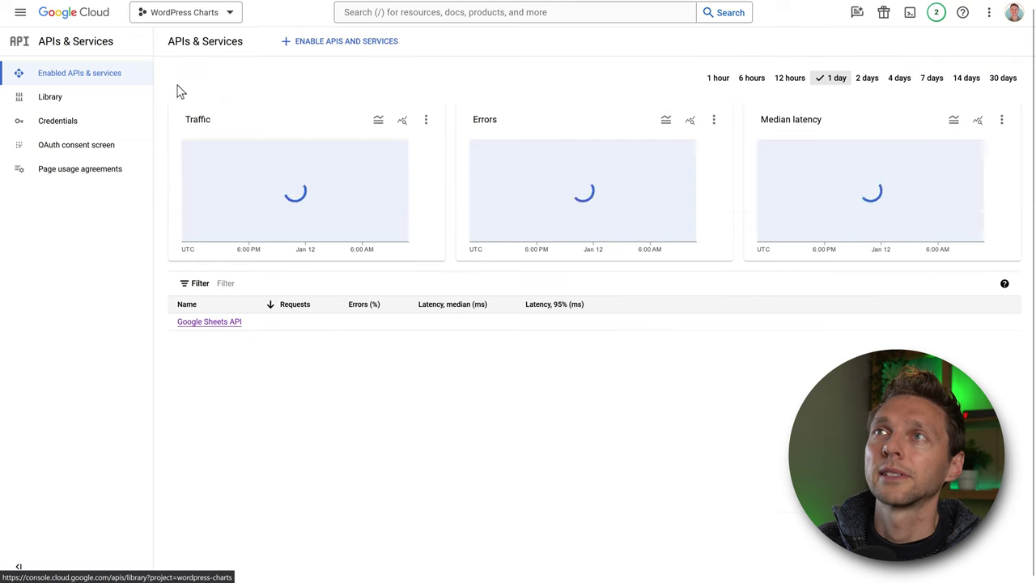
{"action": "left_click", "coordinate": [351, 42]}
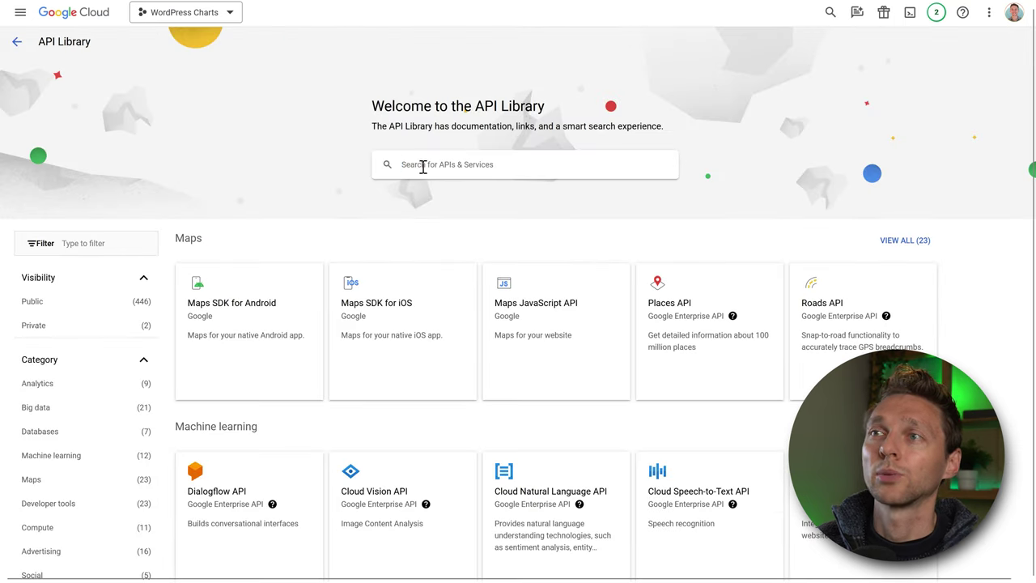
{"action": "left_click", "coordinate": [422, 165]}
{"action": "type", "text": "Google drive api"}
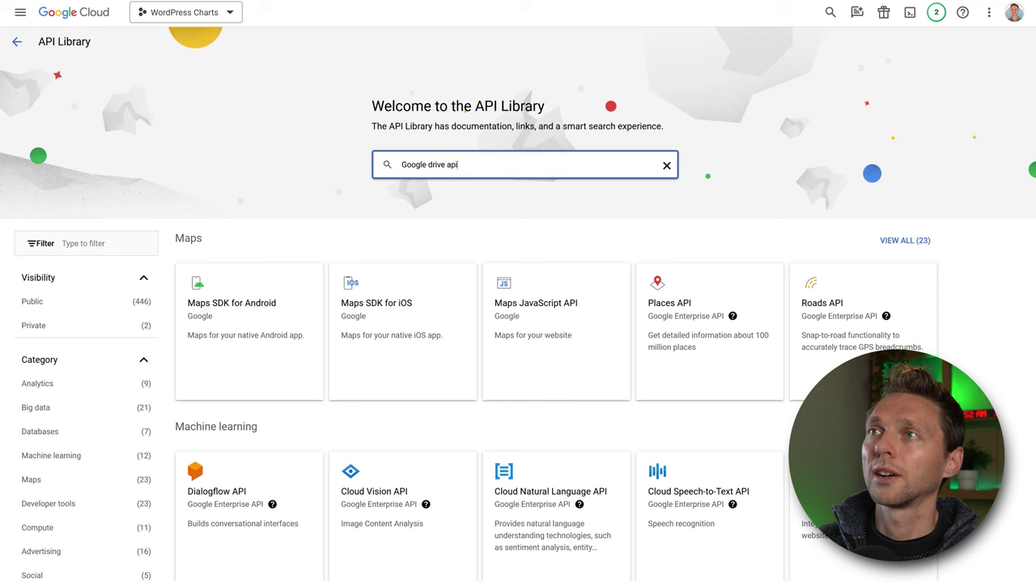
{"action": "left_click", "coordinate": [430, 194]}
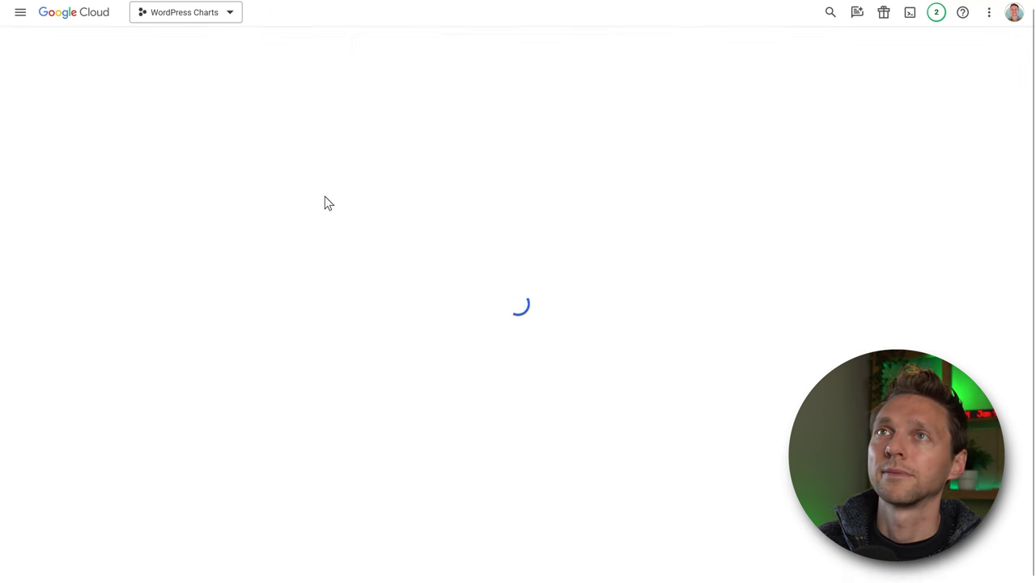
{"action": "left_click", "coordinate": [285, 164]}
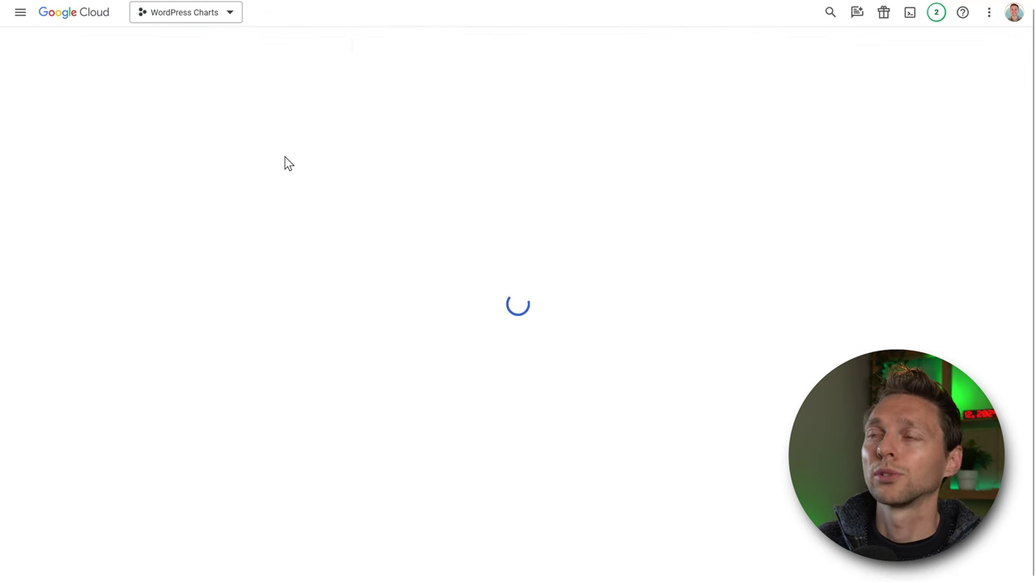
{"action": "left_click", "coordinate": [137, 168]}
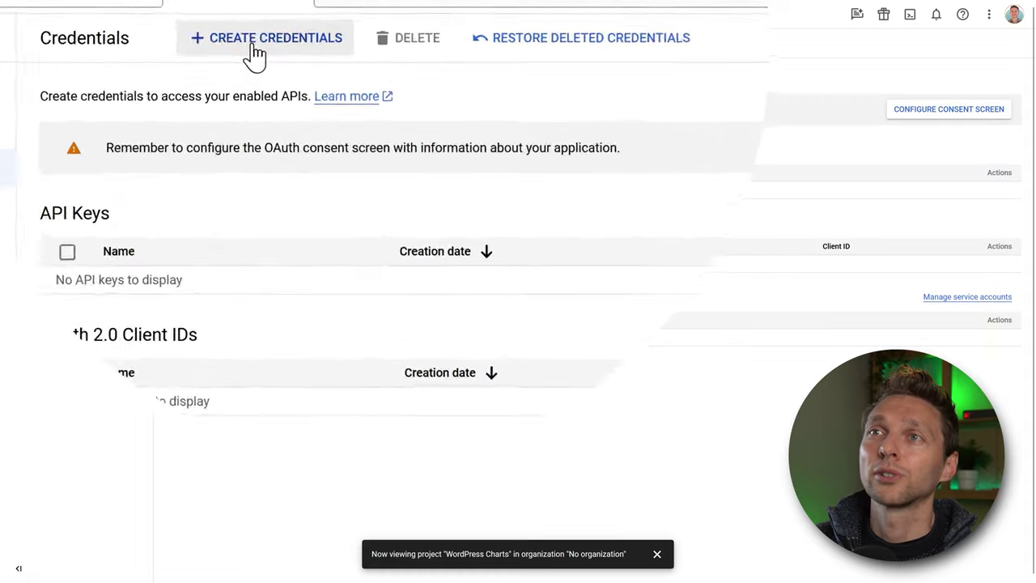
Start an OAuth client ID and create an External consent screen.
{"action": "left_click", "coordinate": [303, 44]}
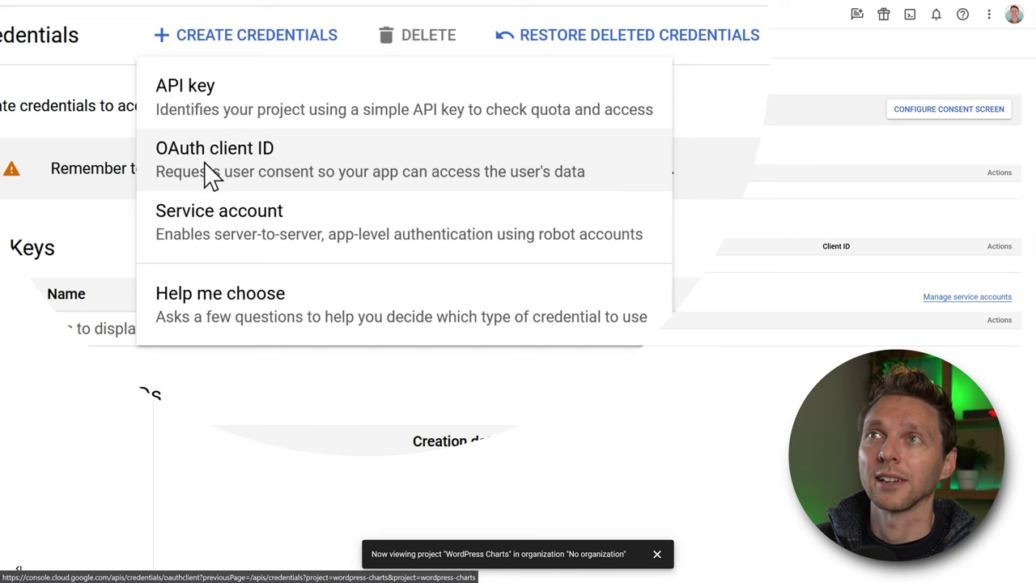
{"action": "left_click", "coordinate": [206, 170]}
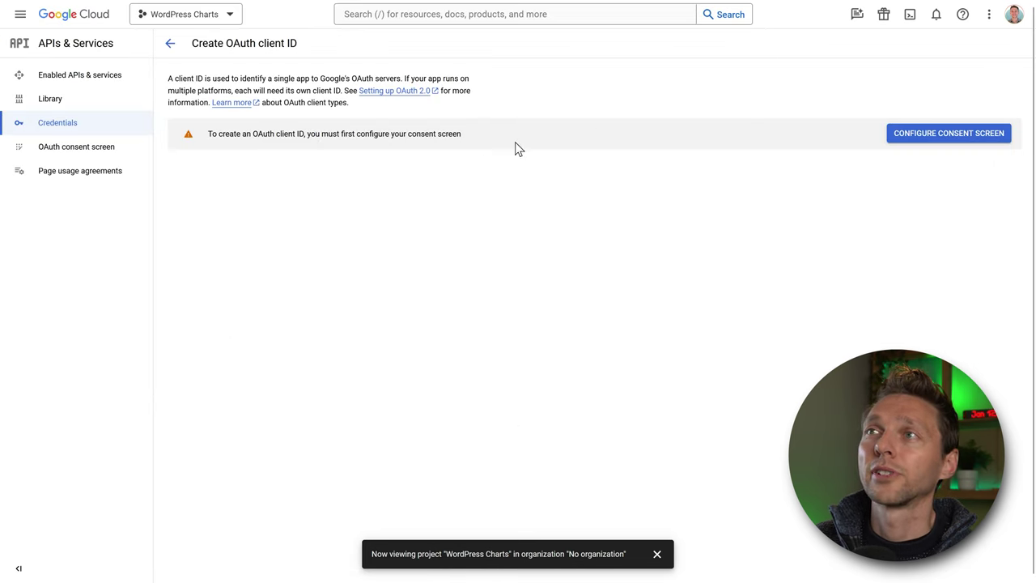
{"action": "left_click", "coordinate": [981, 136]}
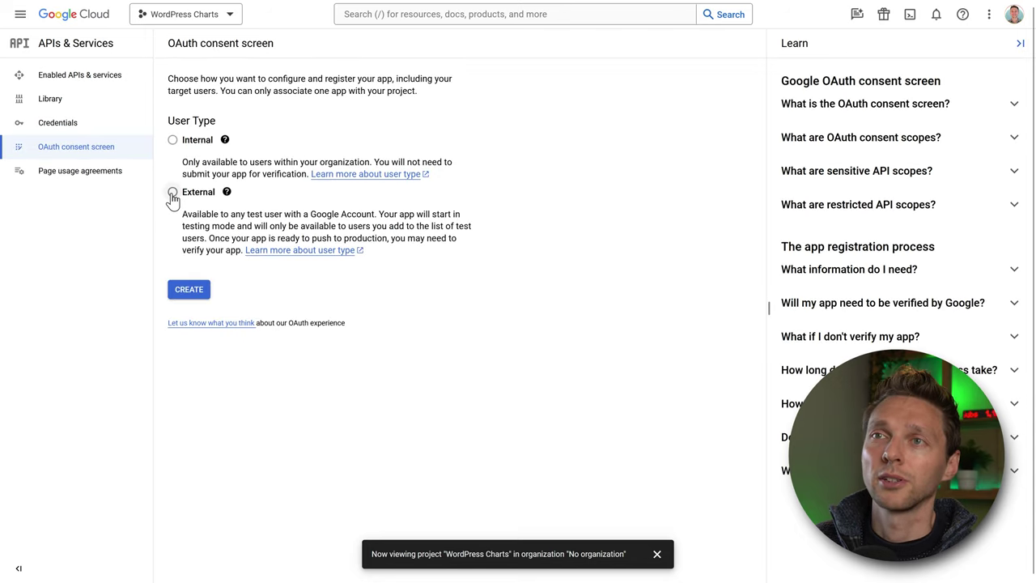
{"action": "left_click", "coordinate": [173, 193]}
{"action": "left_click", "coordinate": [189, 290]}
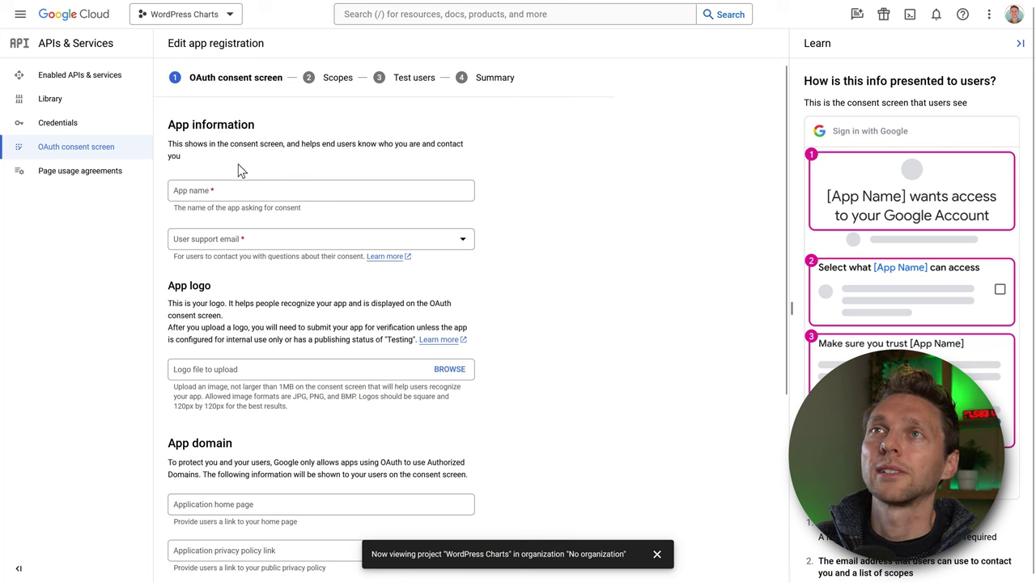
Name the app 'Chart Plugin' and select the account's email as user support email.
{"action": "left_click", "coordinate": [225, 193]}
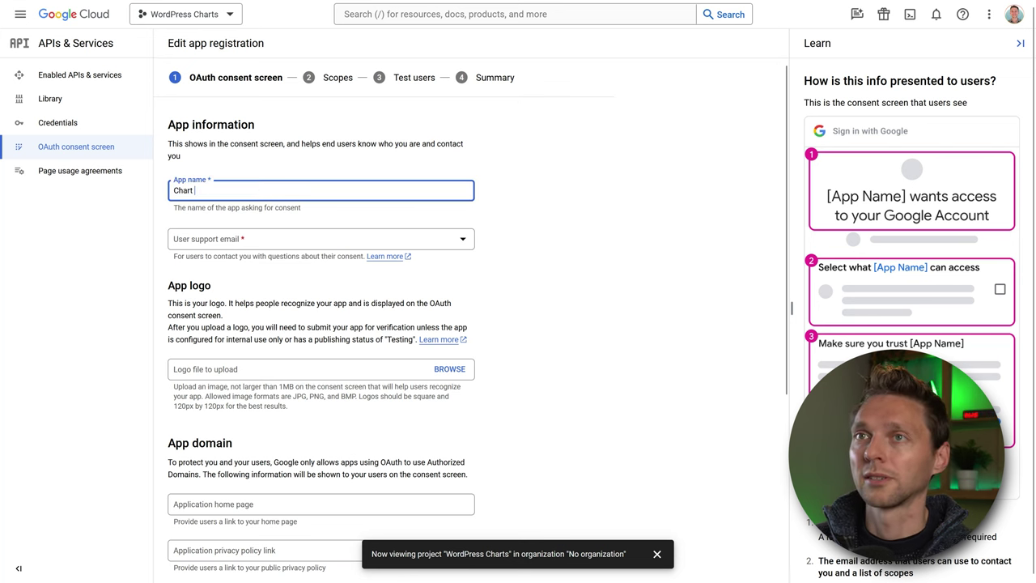
{"action": "type", "text": "Chart Plugin"}
{"action": "key", "text": "Tab"}
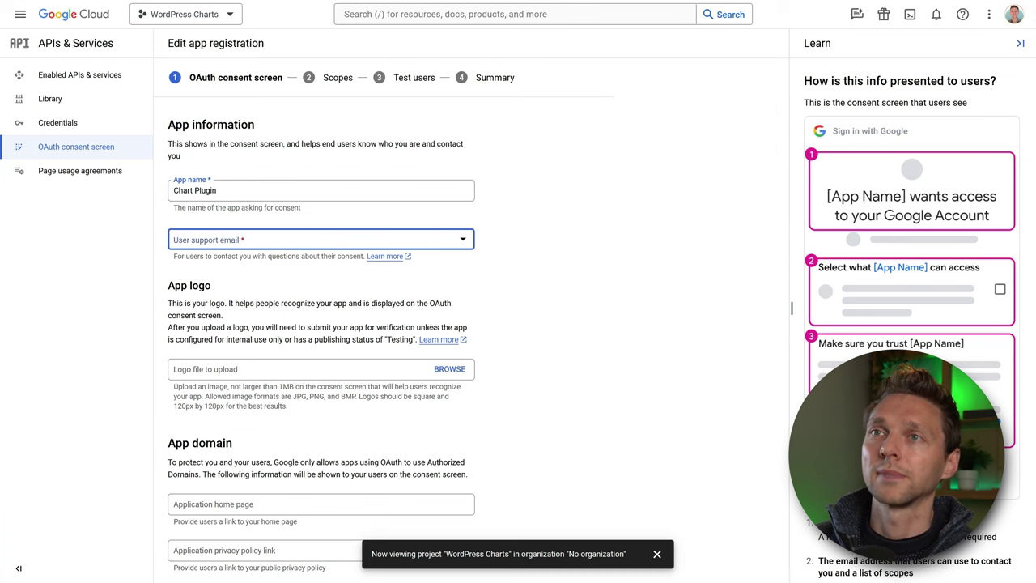
{"action": "left_click", "coordinate": [209, 242]}
{"action": "left_click", "coordinate": [236, 252]}
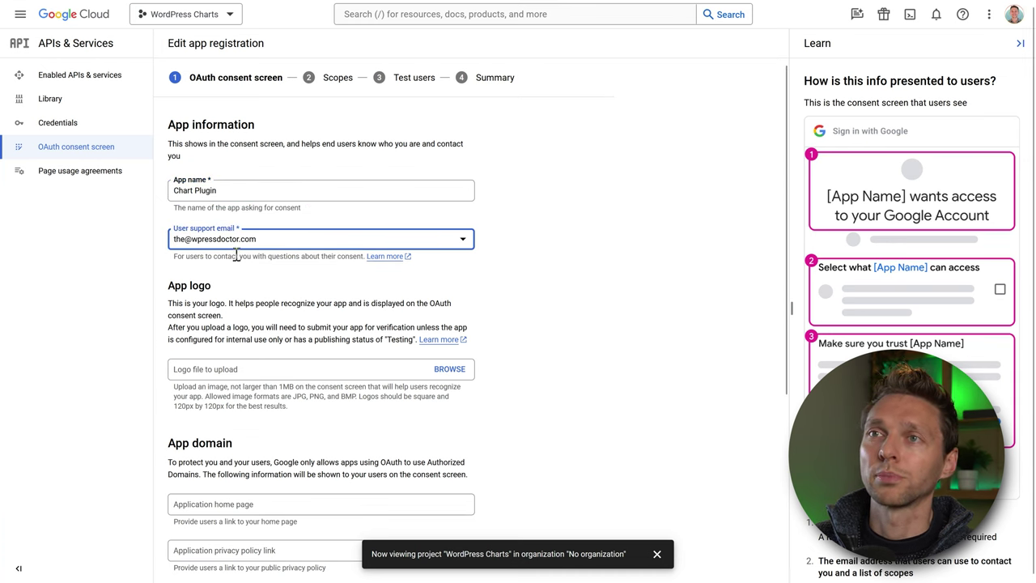
{"action": "left_click", "coordinate": [240, 297]}
{"action": "scroll", "coordinate": [246, 297], "scroll_direction": "down", "scroll_amount": 3}
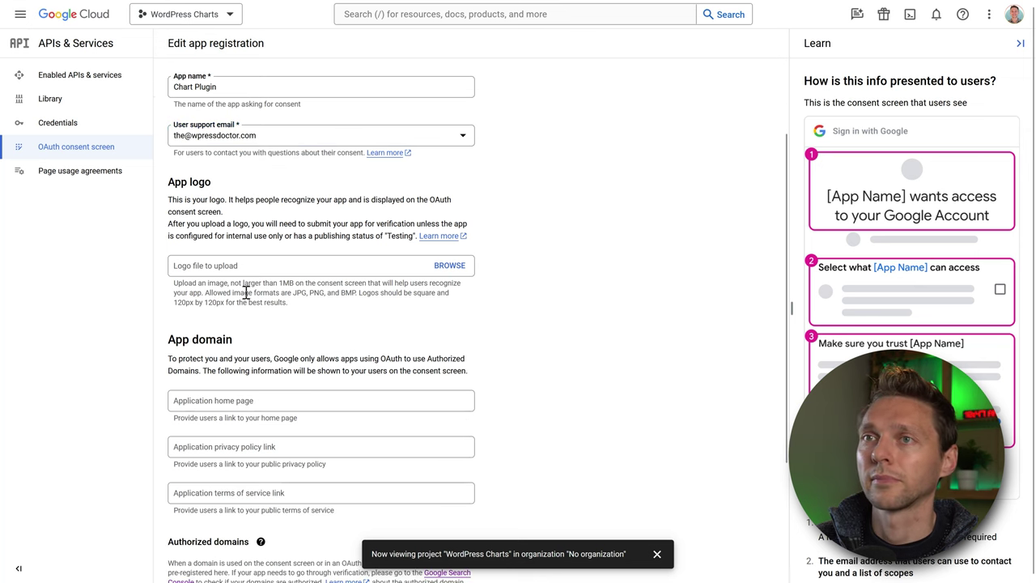
{"action": "scroll", "coordinate": [280, 215], "scroll_direction": "down", "scroll_amount": 1}
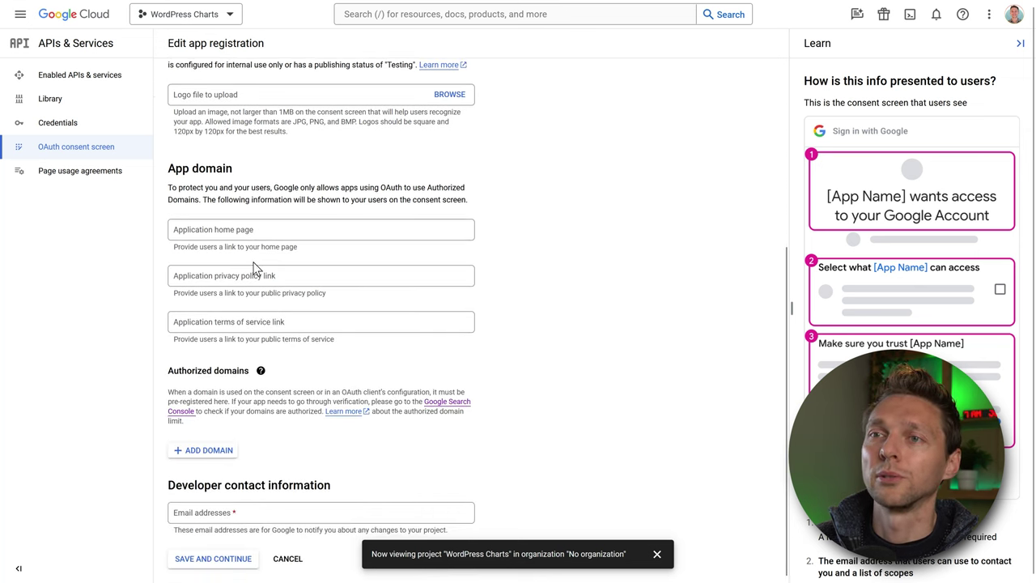
{"action": "left_click", "coordinate": [212, 451]}
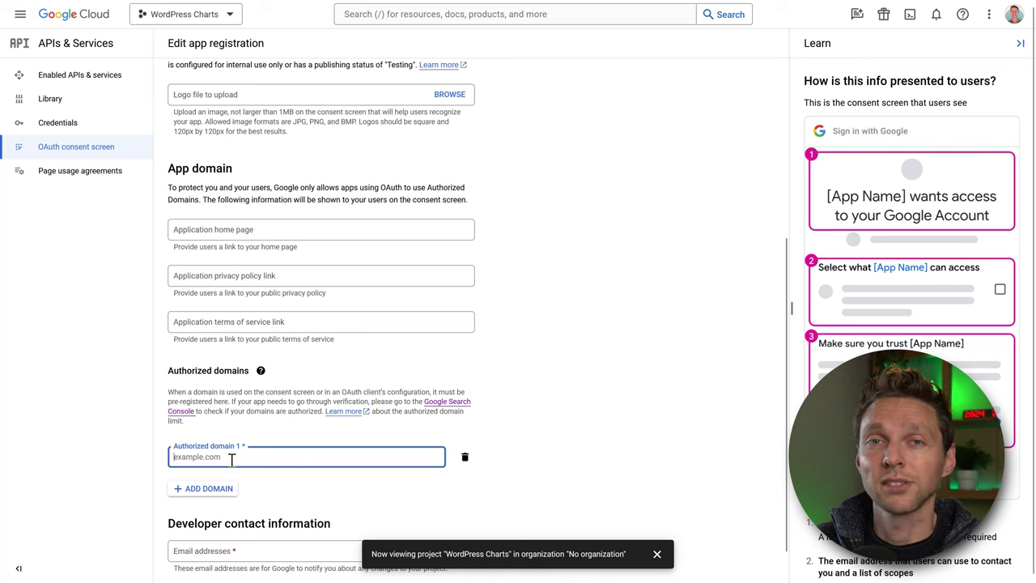
{"action": "type", "text": "https://mortgagedivi.com/"}
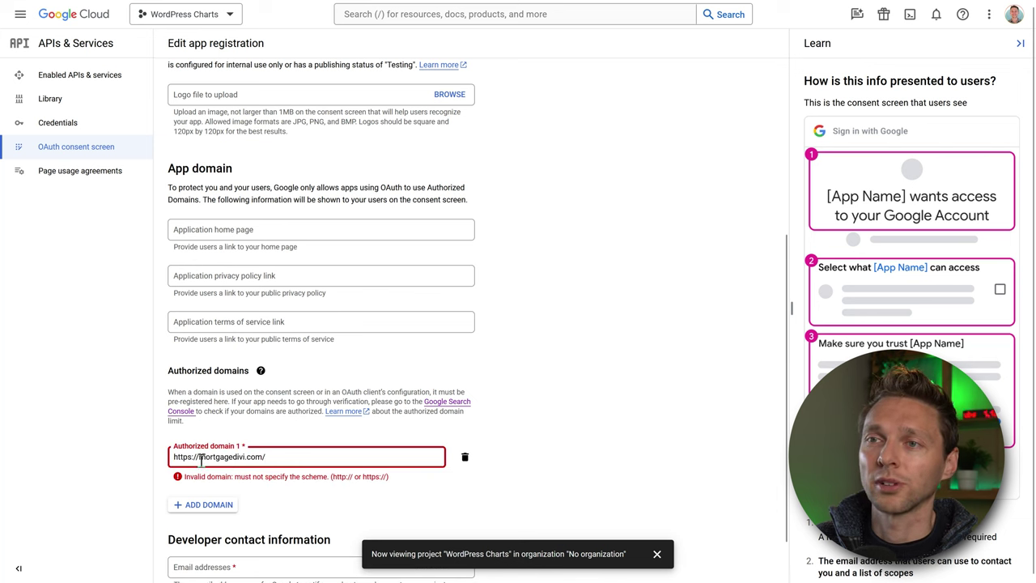
{"action": "left_click_drag", "start_coordinate": [200, 458], "coordinate": [152, 461]}
{"action": "key", "text": "BackSpace"}
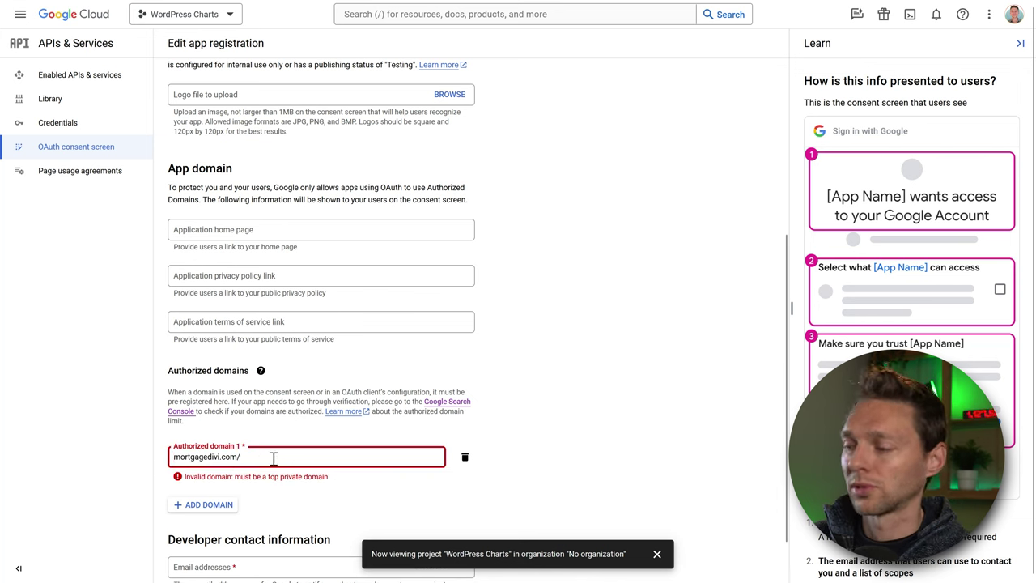
{"action": "key", "text": "BackSpace"}
{"action": "left_click", "coordinate": [275, 443]}
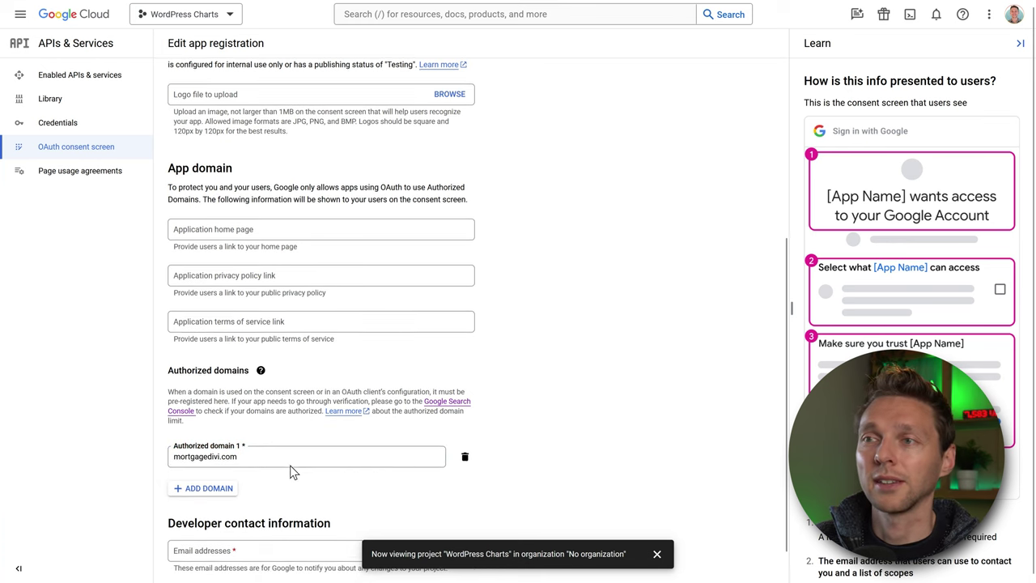
Enter the developer contact email address.
{"action": "scroll", "coordinate": [317, 472], "scroll_direction": "down", "scroll_amount": 1}
{"action": "left_click", "coordinate": [245, 511]}
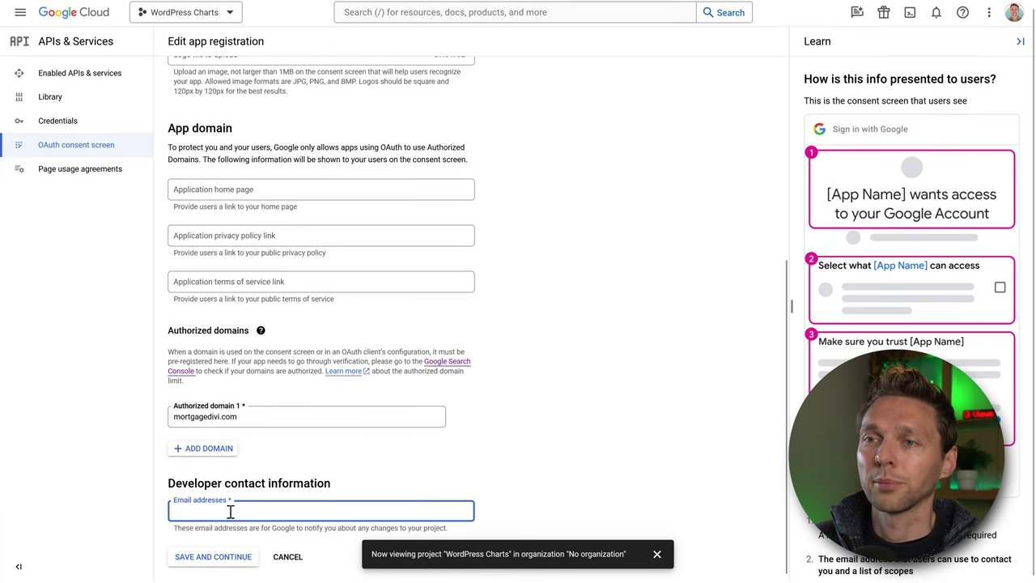
{"action": "left_click", "coordinate": [293, 492]}
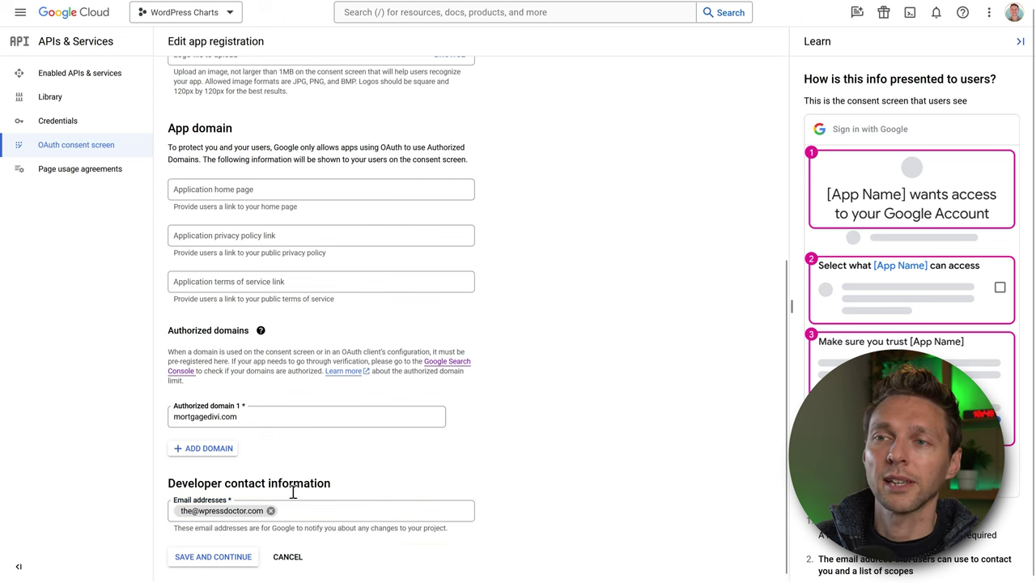
Save the consent screen through Scopes and Test users, then publish the app to production.
{"action": "left_click", "coordinate": [214, 558]}
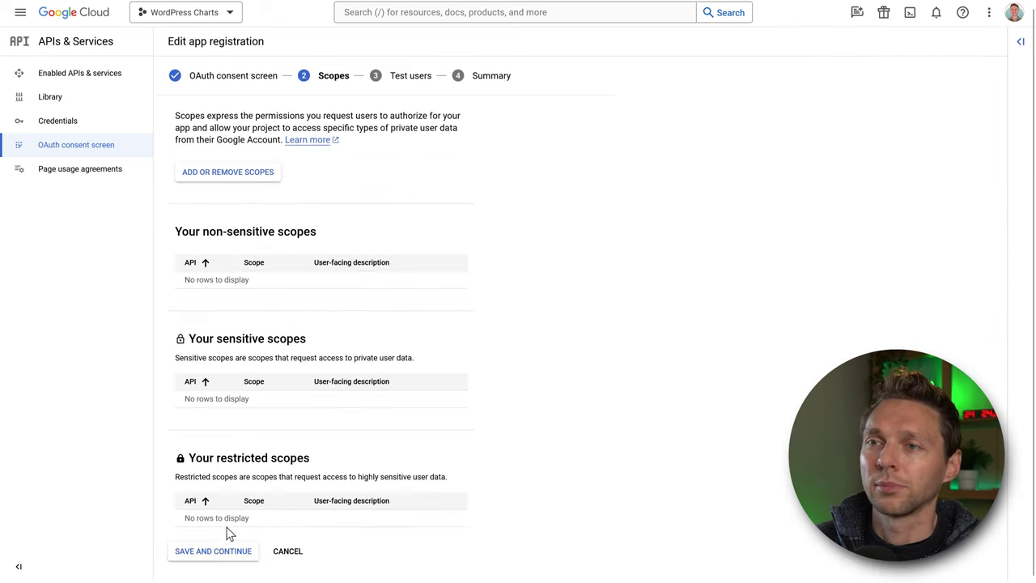
{"action": "left_click", "coordinate": [216, 551]}
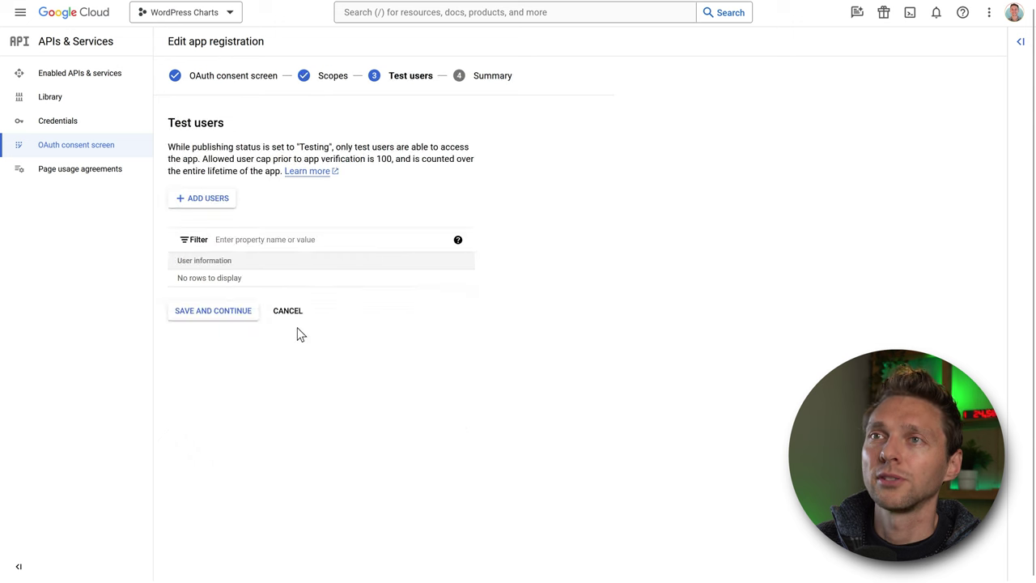
{"action": "left_click", "coordinate": [225, 321]}
{"action": "scroll", "coordinate": [324, 354], "scroll_direction": "down", "scroll_amount": 3}
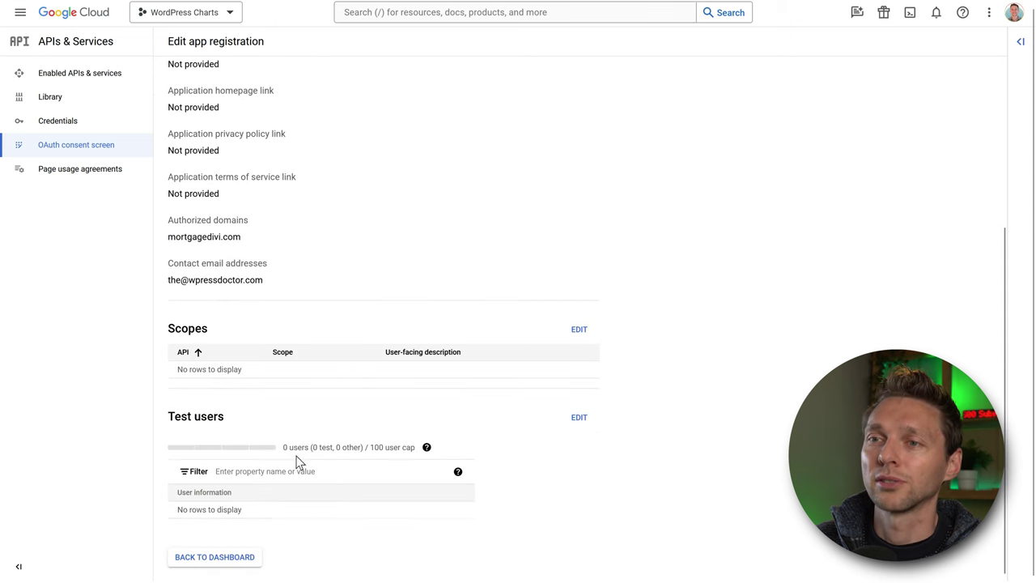
{"action": "left_click", "coordinate": [218, 558]}
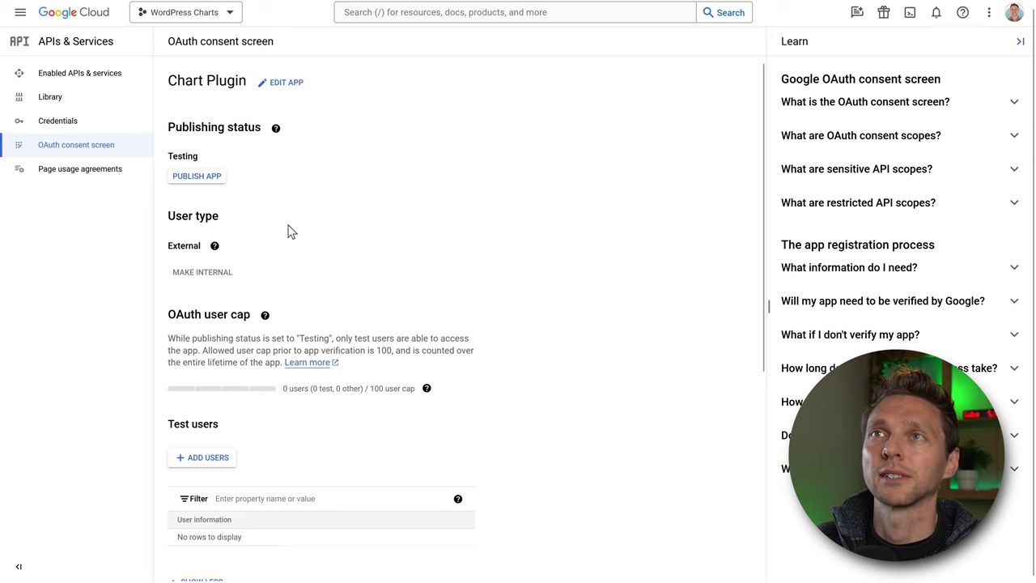
{"action": "left_click", "coordinate": [197, 176]}
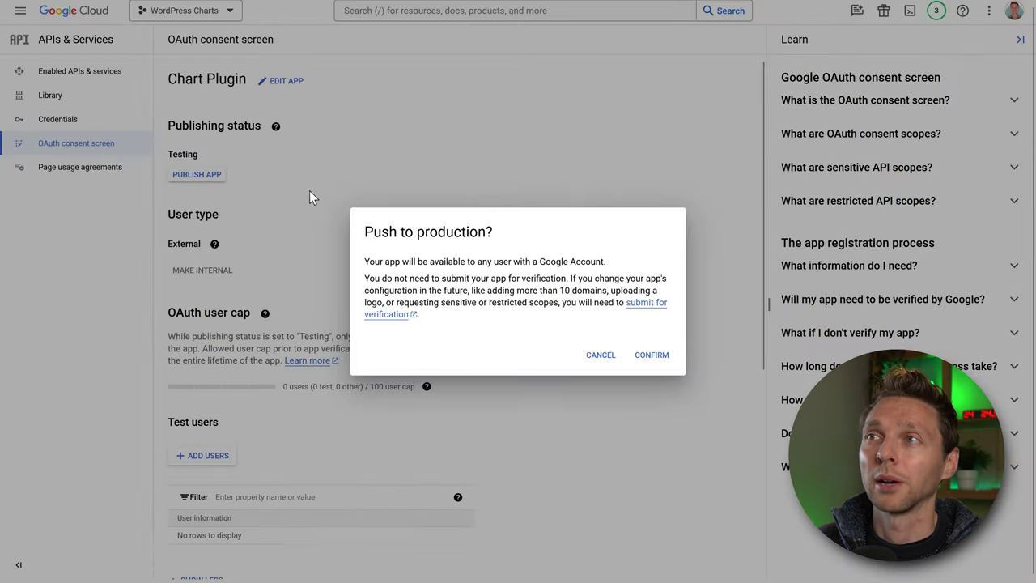
{"action": "left_click", "coordinate": [644, 354]}
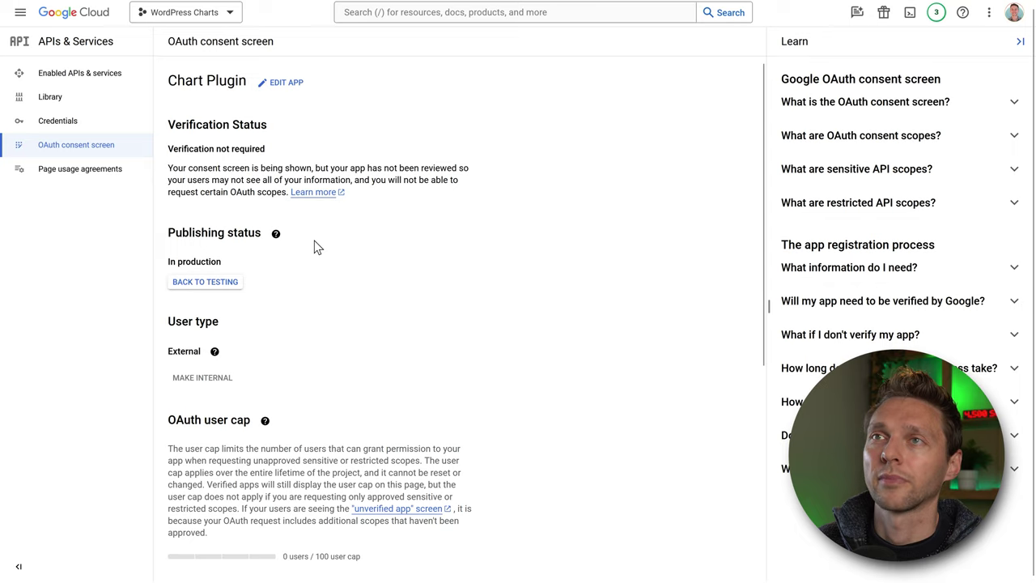
Start a Web application OAuth client named 'Chart Plugin WordPress'.
{"action": "left_click", "coordinate": [58, 125]}
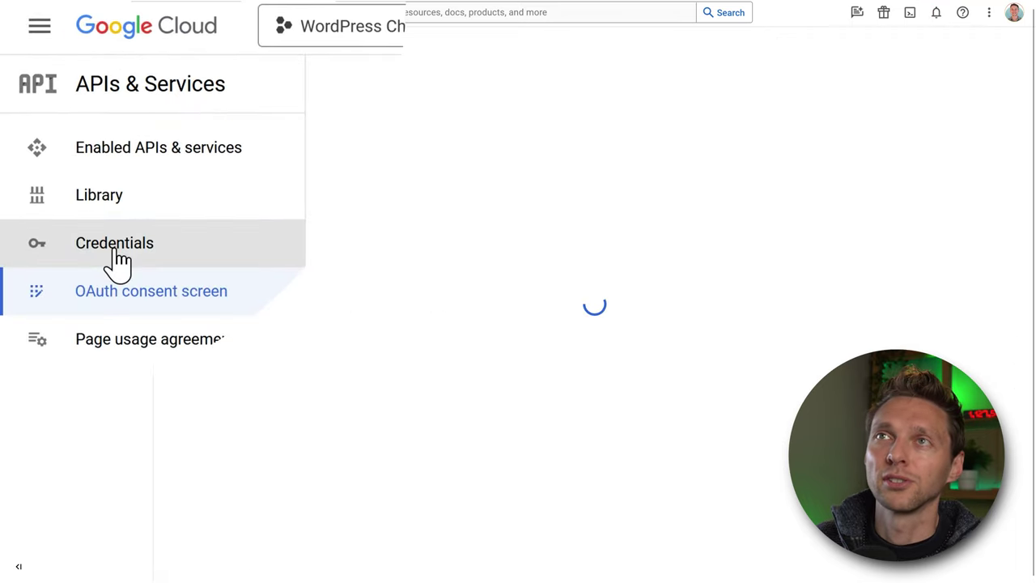
{"action": "left_click", "coordinate": [299, 41]}
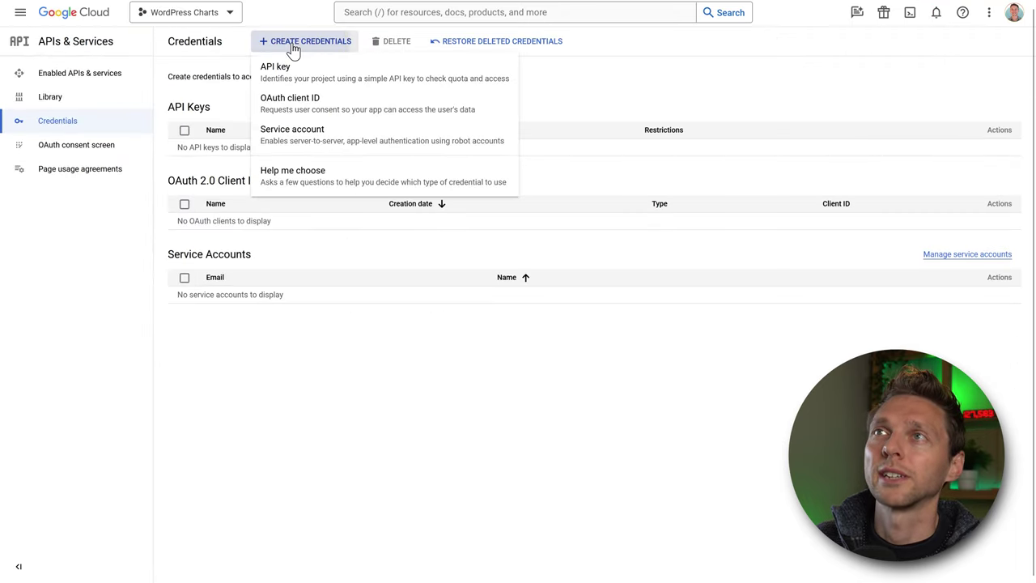
{"action": "left_click", "coordinate": [294, 105]}
{"action": "left_click", "coordinate": [241, 138]}
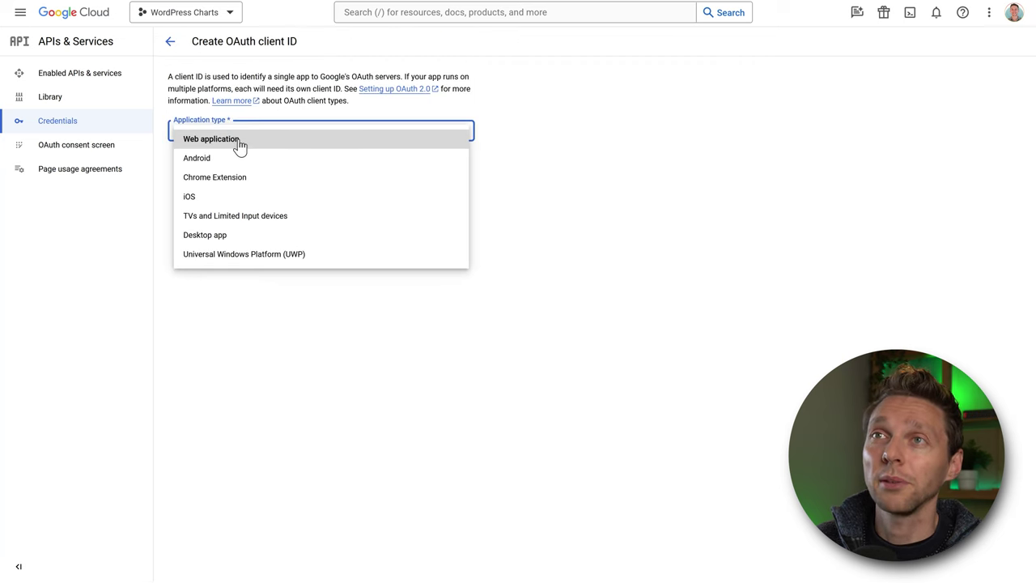
{"action": "left_click", "coordinate": [236, 143]}
{"action": "left_click", "coordinate": [280, 168]}
{"action": "left_click_drag", "start_coordinate": [280, 168], "coordinate": [166, 182]}
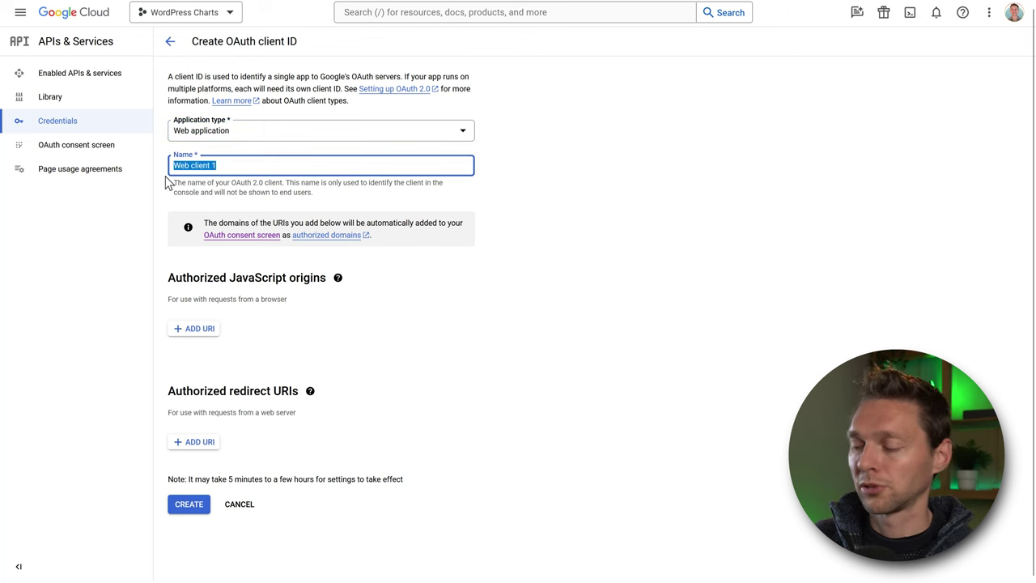
{"action": "type", "text": "Chart Pplugi"}
{"action": "key", "text": "BackSpace"}
{"action": "key", "text": "BackSpace"}
{"action": "key", "text": "BackSpace"}
{"action": "key", "text": "BackSpace"}
{"action": "key", "text": "BackSpace"}
{"action": "type", "text": "lugin WordPress"}
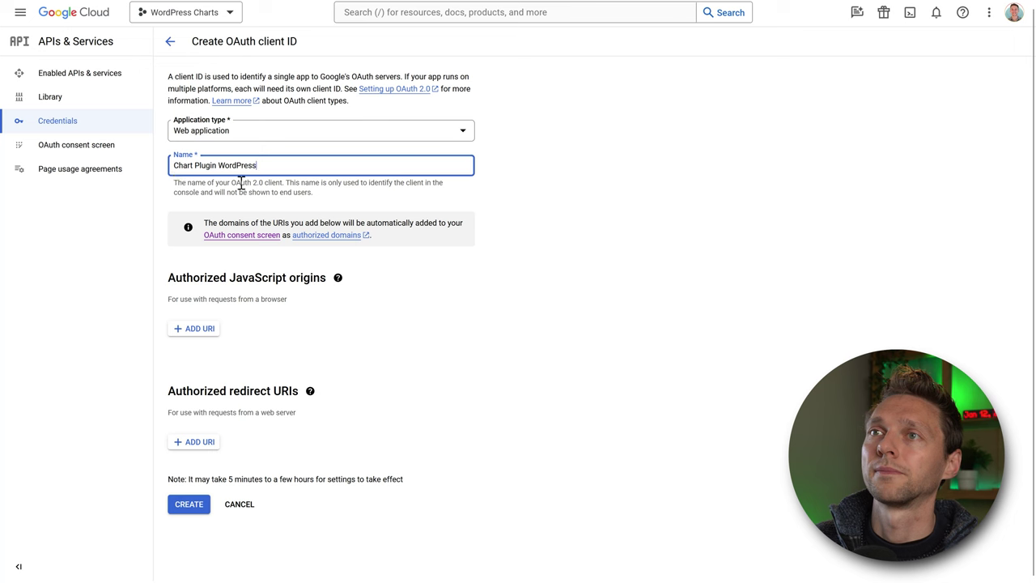
{"action": "left_click", "coordinate": [510, 221]}
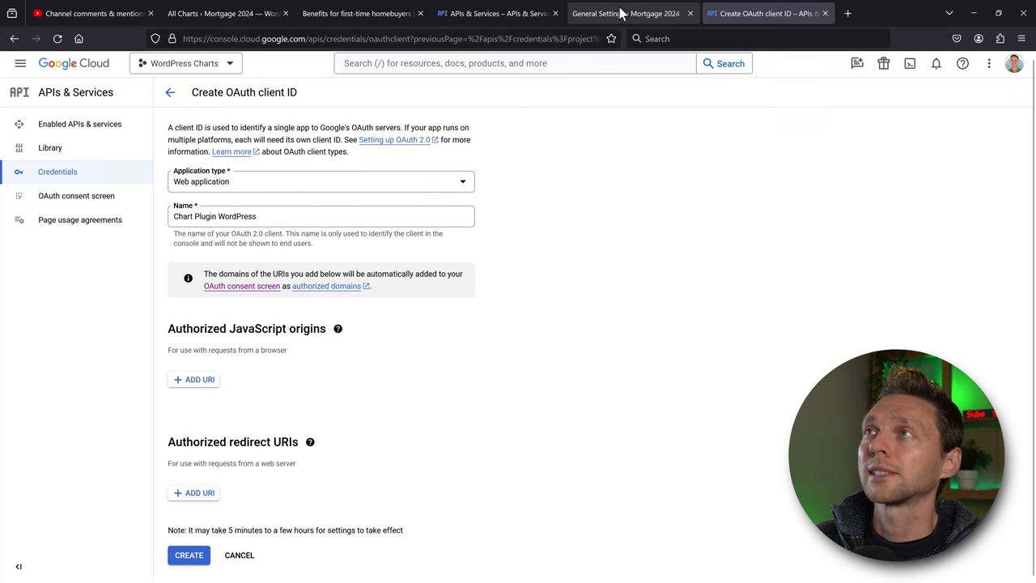
Add Chartify's redirect URL as an authorized redirect URI, create the client, and copy its client ID.
{"action": "left_click", "coordinate": [577, 10]}
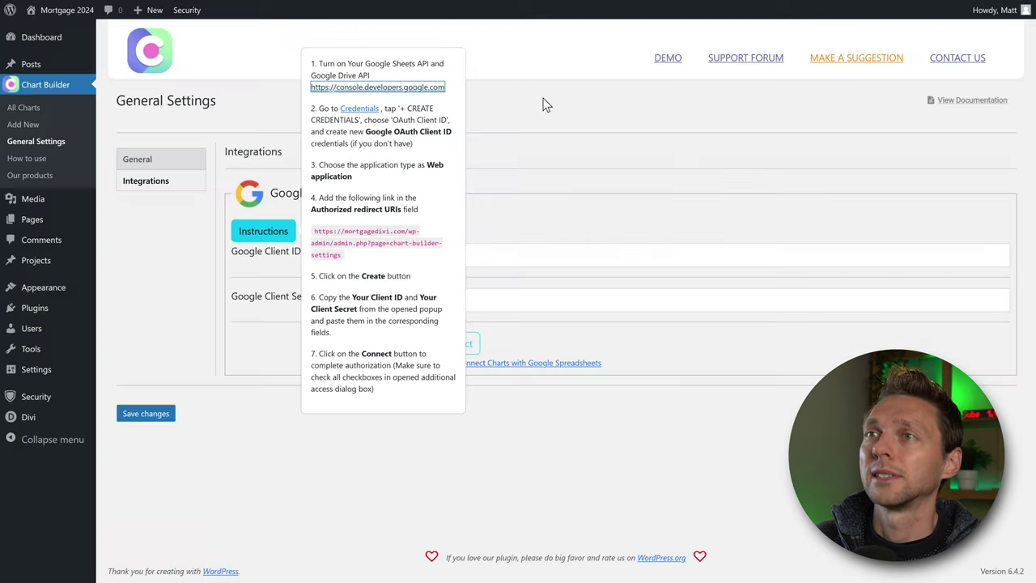
{"action": "left_click_drag", "start_coordinate": [340, 257], "coordinate": [312, 230]}
{"action": "right_click", "coordinate": [344, 237]}
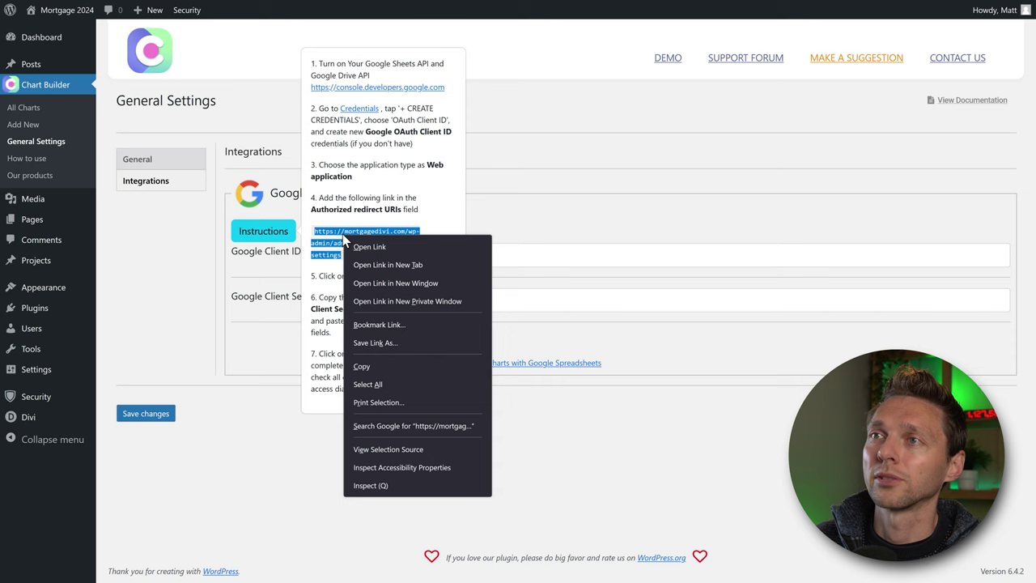
{"action": "left_click", "coordinate": [379, 367]}
{"action": "key", "text": "ctrl+shift+Tab"}
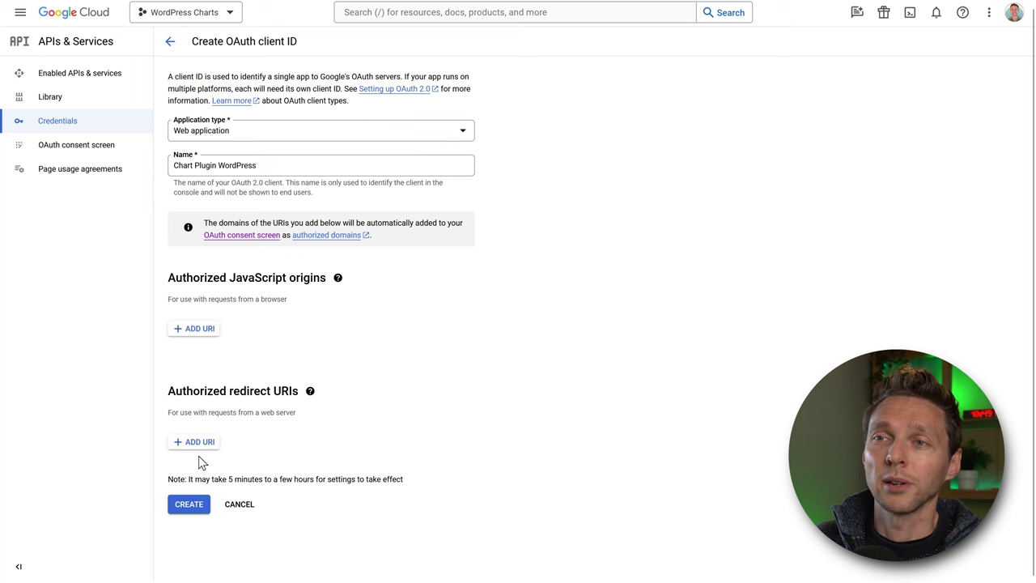
{"action": "left_click", "coordinate": [199, 451]}
{"action": "key", "text": "ctrl+v"}
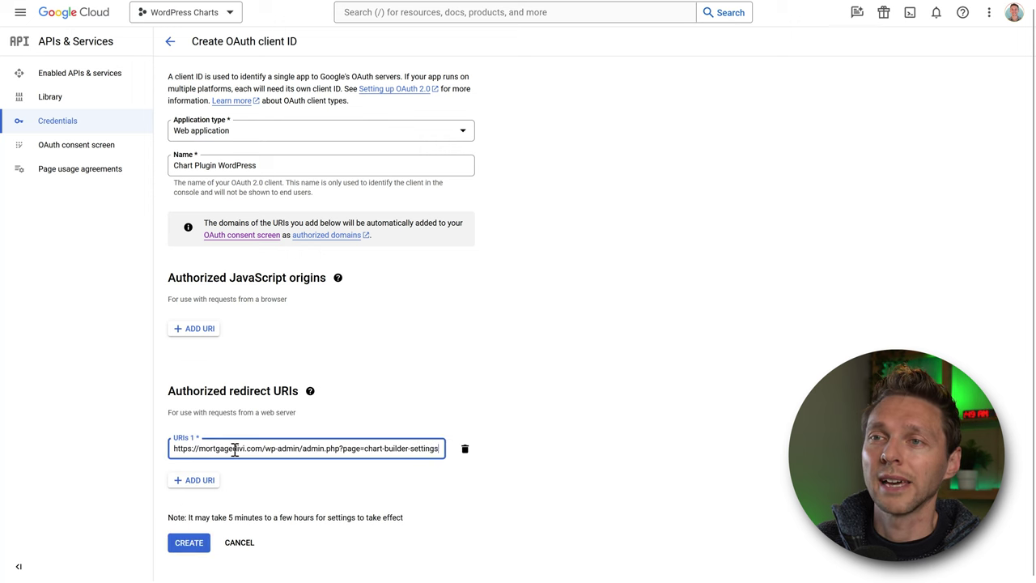
{"action": "left_click", "coordinate": [191, 544]}
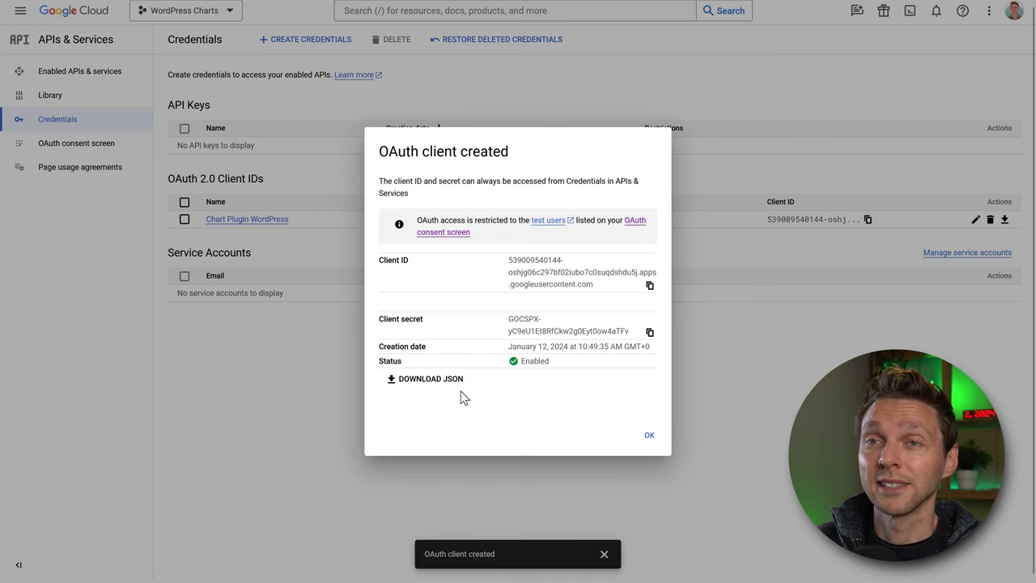
{"action": "left_click", "coordinate": [650, 287]}
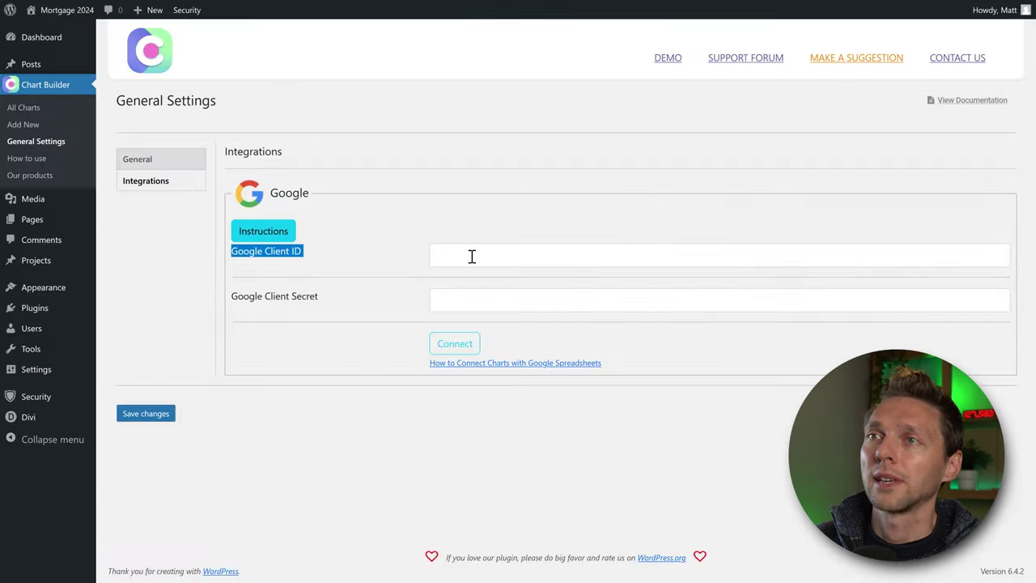
Paste the client ID and client secret into Chartify's Google fields and connect.
{"action": "left_click", "coordinate": [472, 256]}
{"action": "right_click", "coordinate": [465, 256]}
{"action": "left_click", "coordinate": [500, 350]}
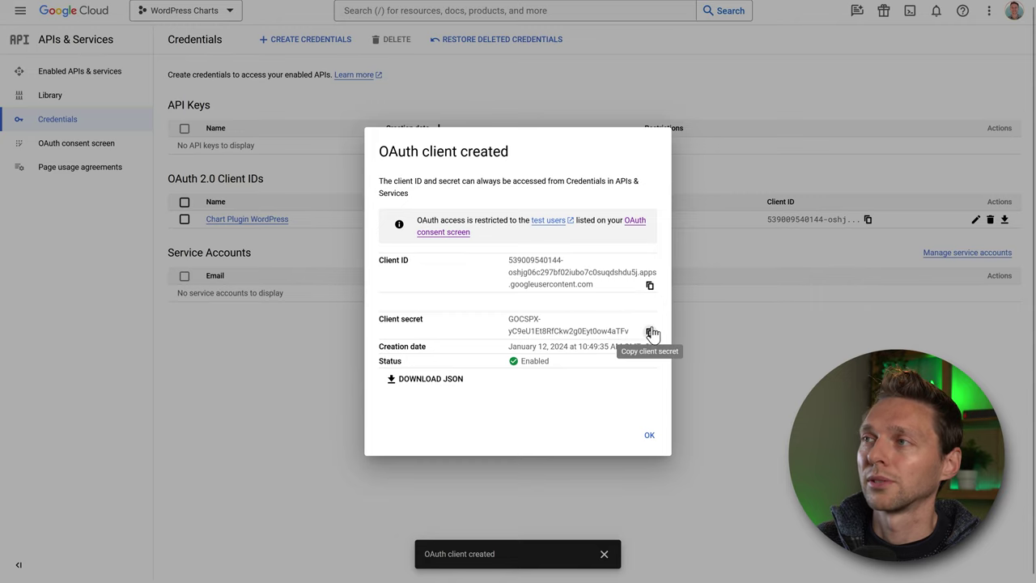
{"action": "left_click", "coordinate": [652, 333]}
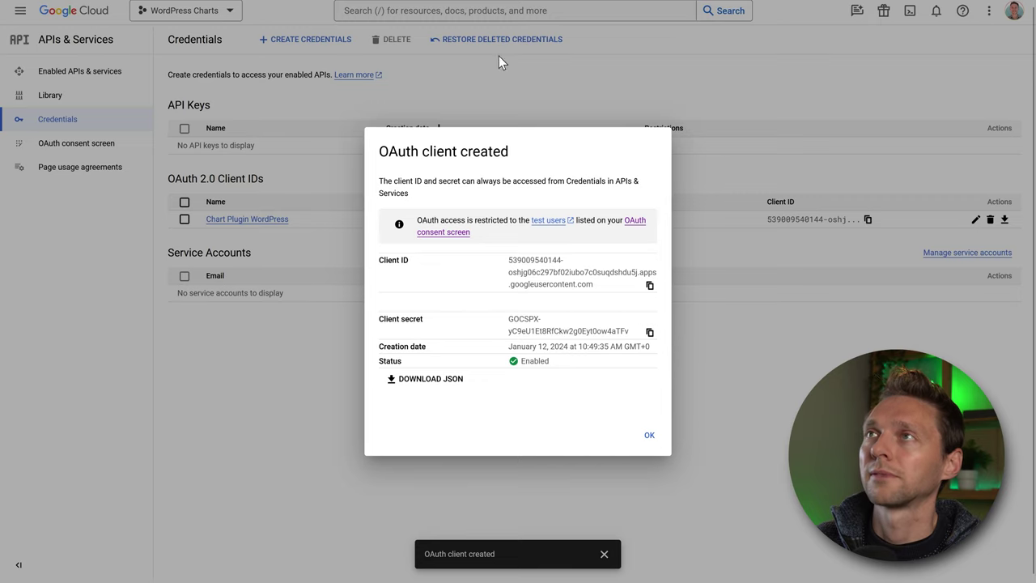
{"action": "right_click", "coordinate": [457, 306]}
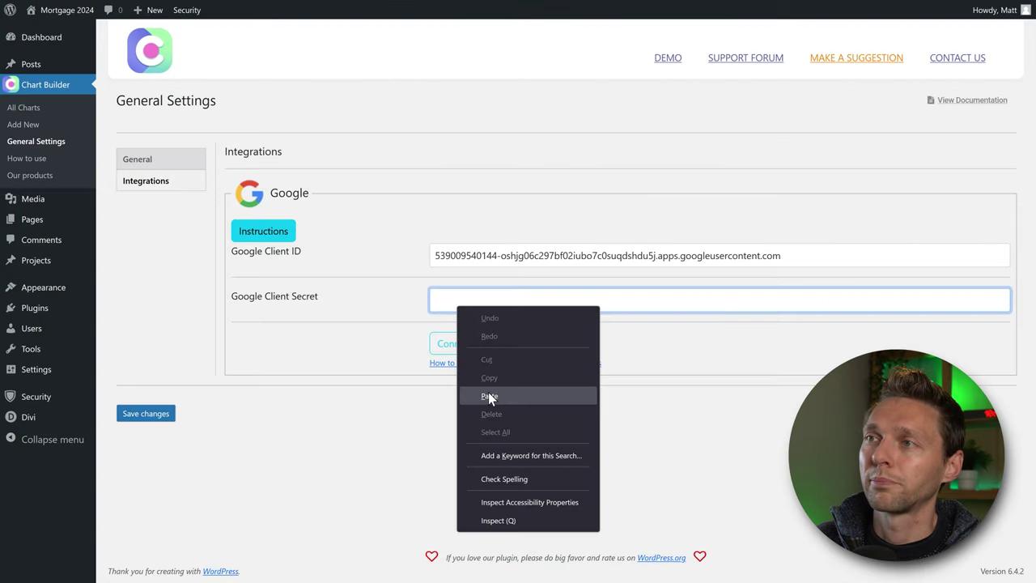
{"action": "left_click", "coordinate": [489, 397]}
{"action": "left_click", "coordinate": [344, 397]}
{"action": "left_click", "coordinate": [455, 346]}
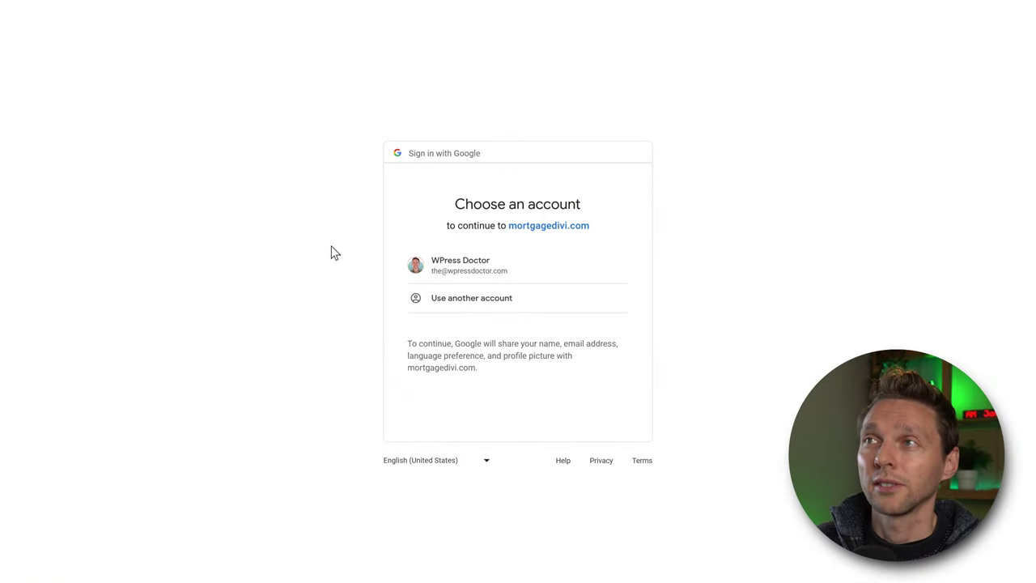
Try signing in with the Google account, then close the Error 403 access_denied page.
{"action": "left_click", "coordinate": [472, 274]}
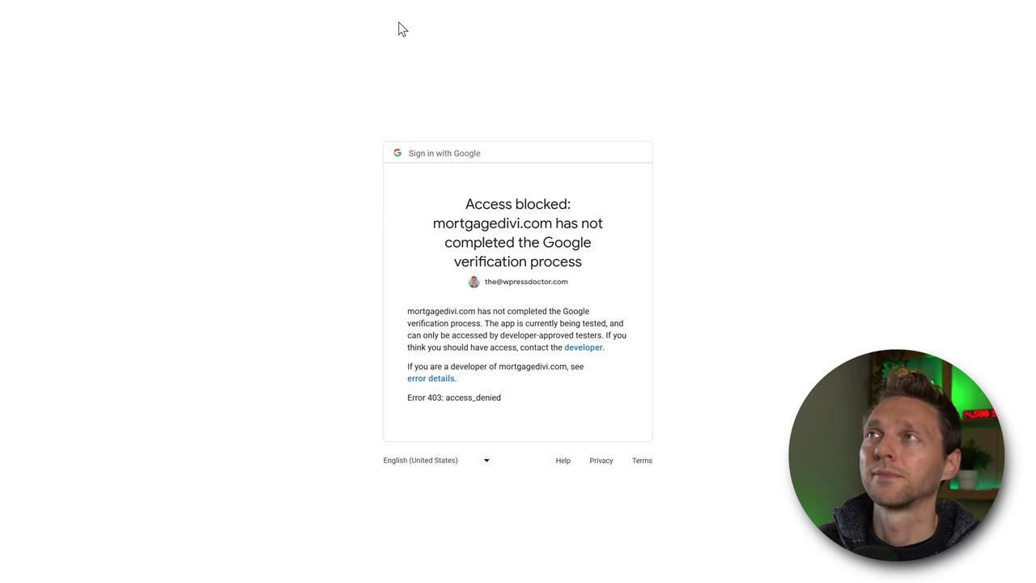
{"action": "mouse_move", "coordinate": [479, 7]}
{"action": "left_click", "coordinate": [524, 13]}
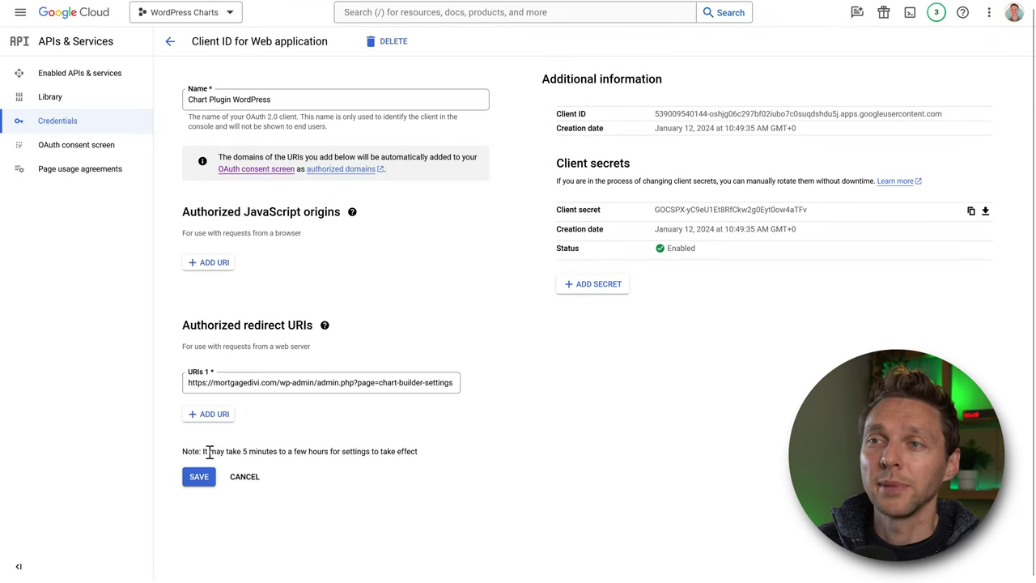
{"action": "left_click_drag", "start_coordinate": [204, 451], "coordinate": [419, 459]}
{"action": "left_click", "coordinate": [429, 456]}
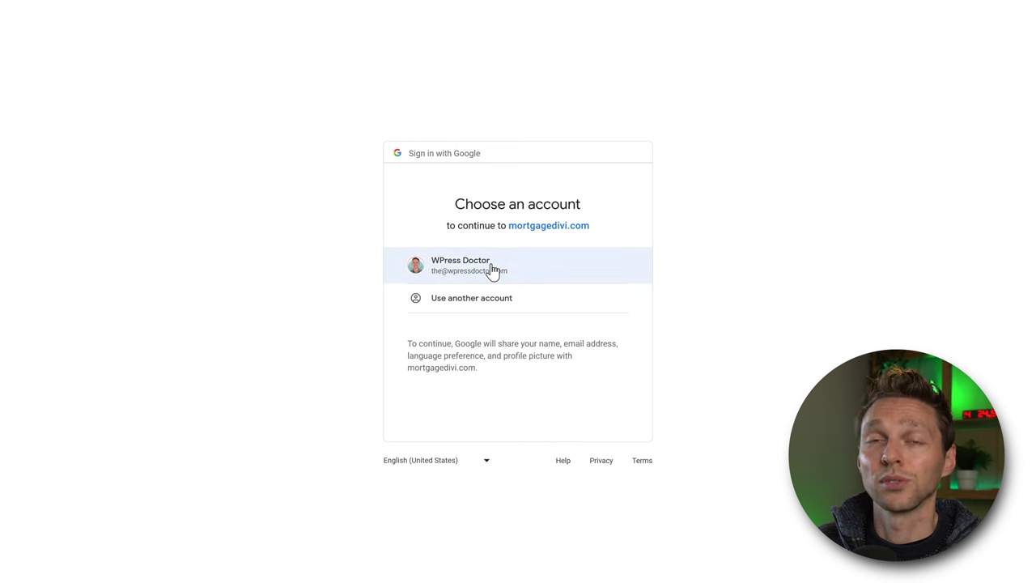
Sign in, proceed past the unverified-app warning to mortgagedivi.com, and approve all Drive and Sheets permissions.
{"action": "left_click", "coordinate": [493, 269]}
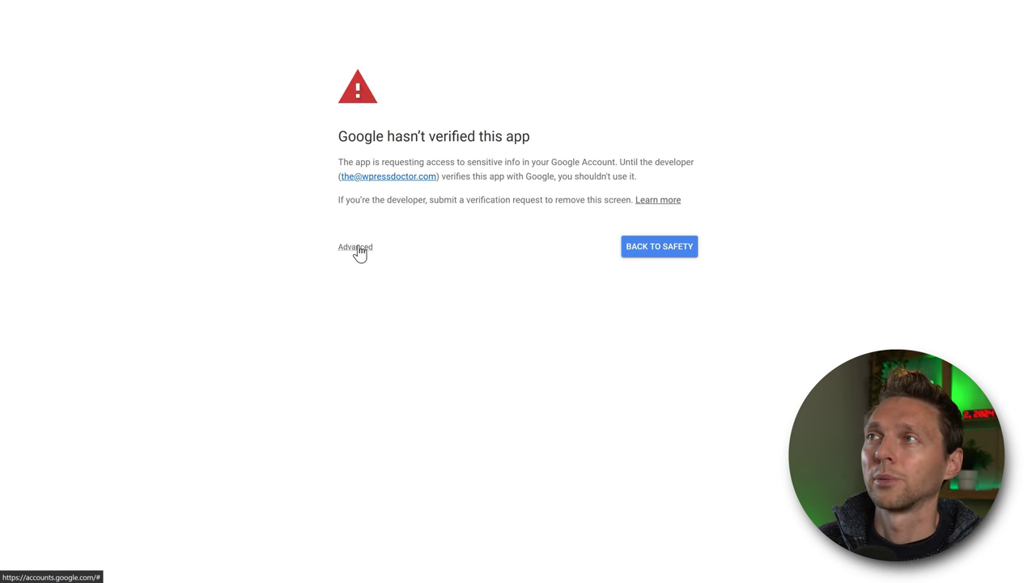
{"action": "left_click", "coordinate": [359, 248]}
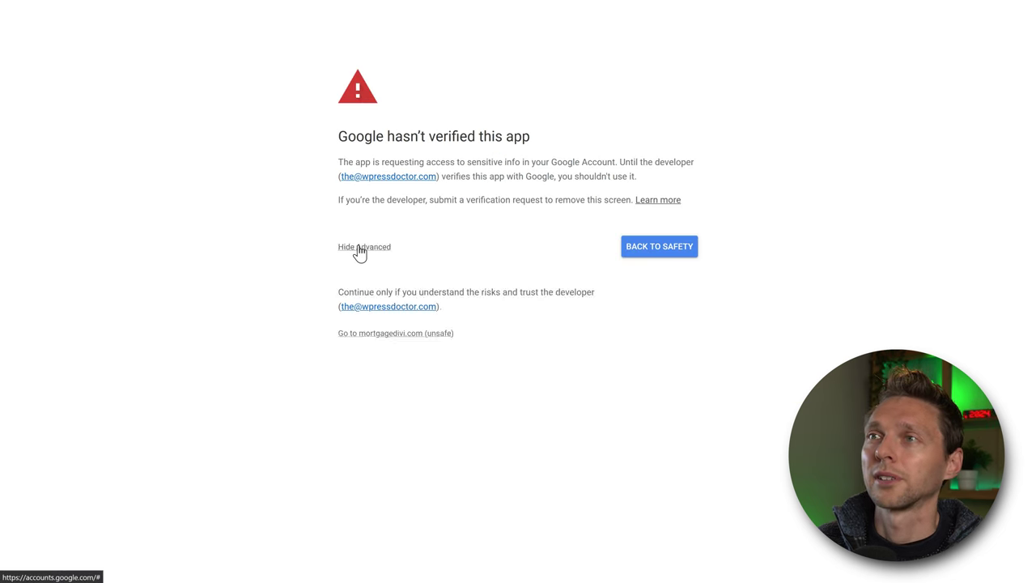
{"action": "left_click", "coordinate": [366, 343]}
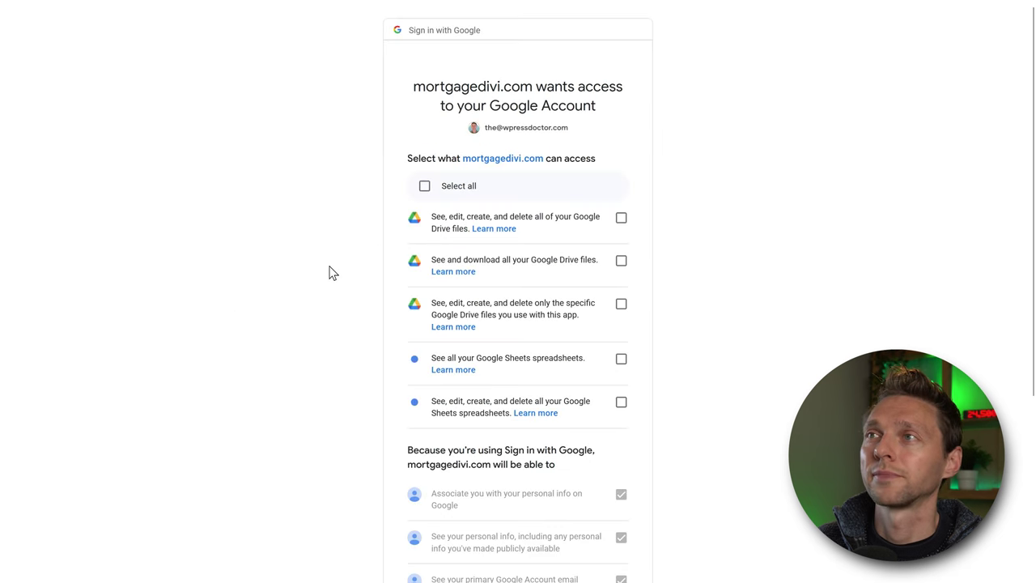
{"action": "left_click", "coordinate": [444, 193]}
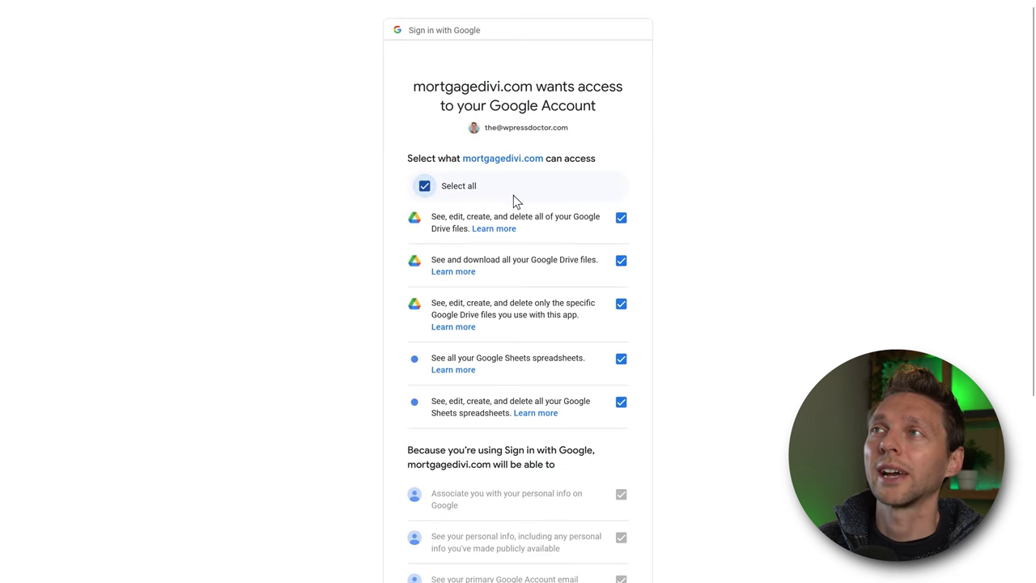
{"action": "middle_click", "coordinate": [691, 302]}
{"action": "middle_click", "coordinate": [655, 364]}
{"action": "left_click", "coordinate": [574, 500]}
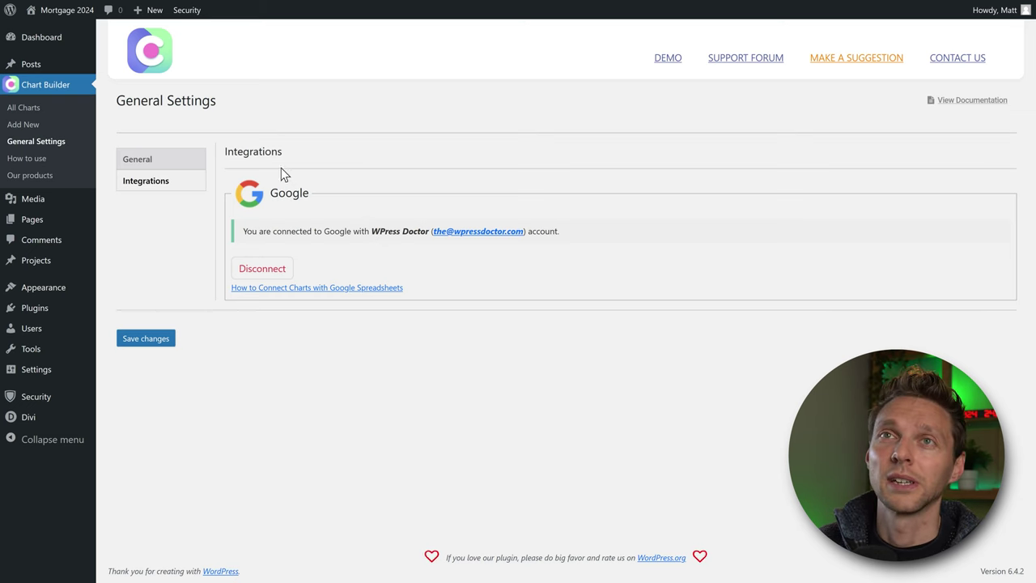
Add a new chart from All Charts, choose Donut Chart, and continue to its editor.
{"action": "left_click", "coordinate": [25, 112]}
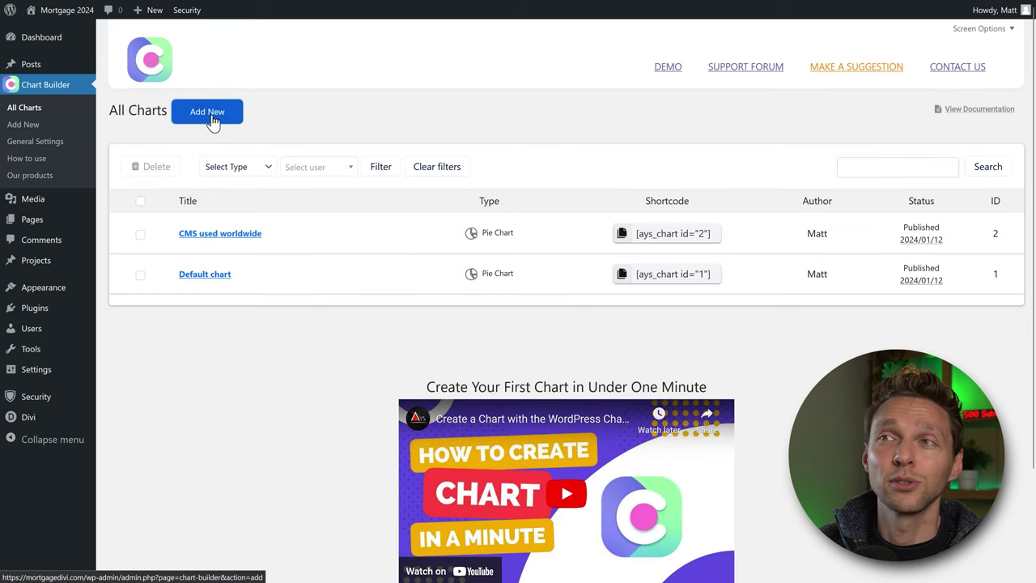
{"action": "left_click", "coordinate": [212, 118]}
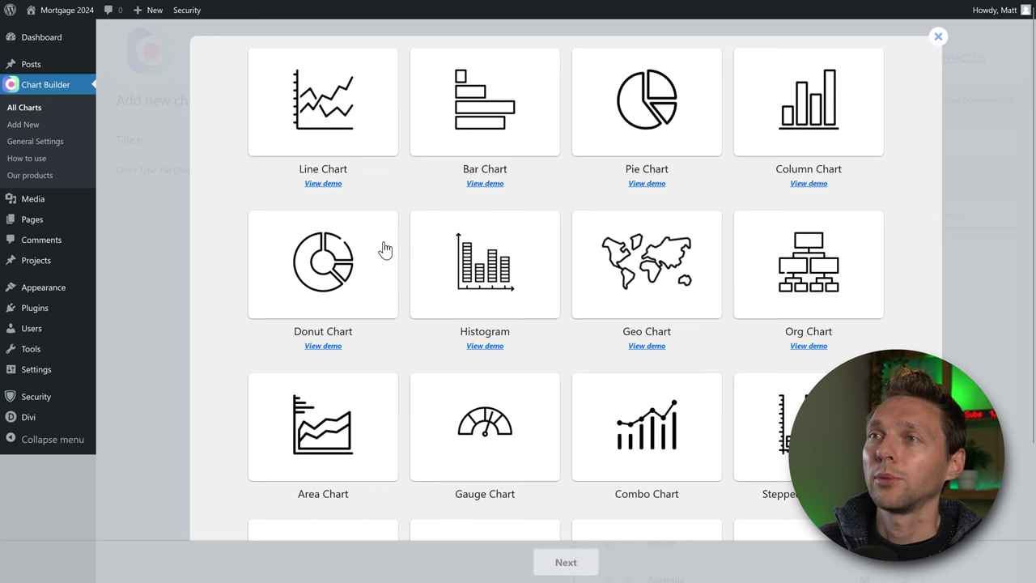
{"action": "left_click", "coordinate": [357, 276]}
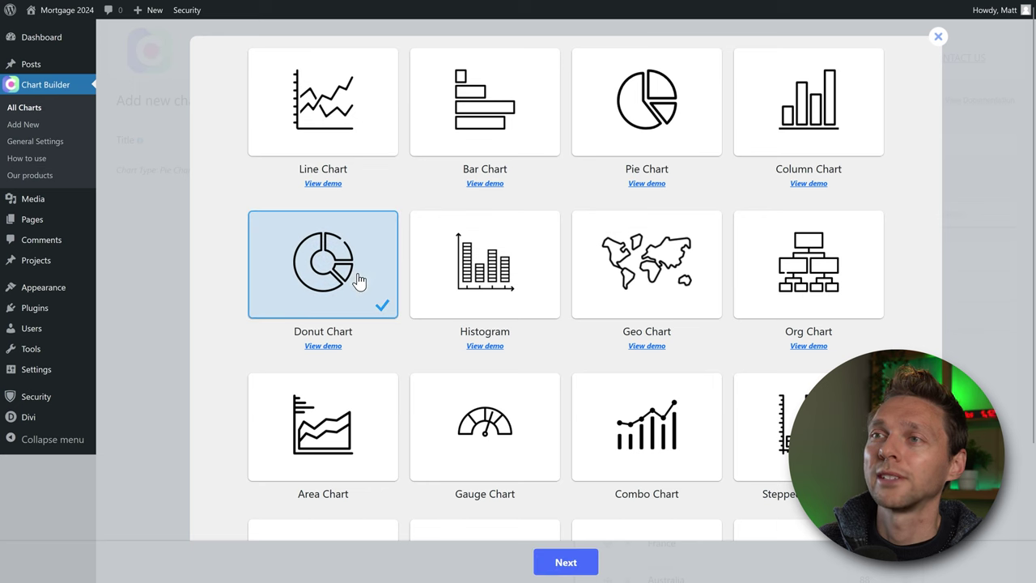
{"action": "left_click", "coordinate": [565, 564]}
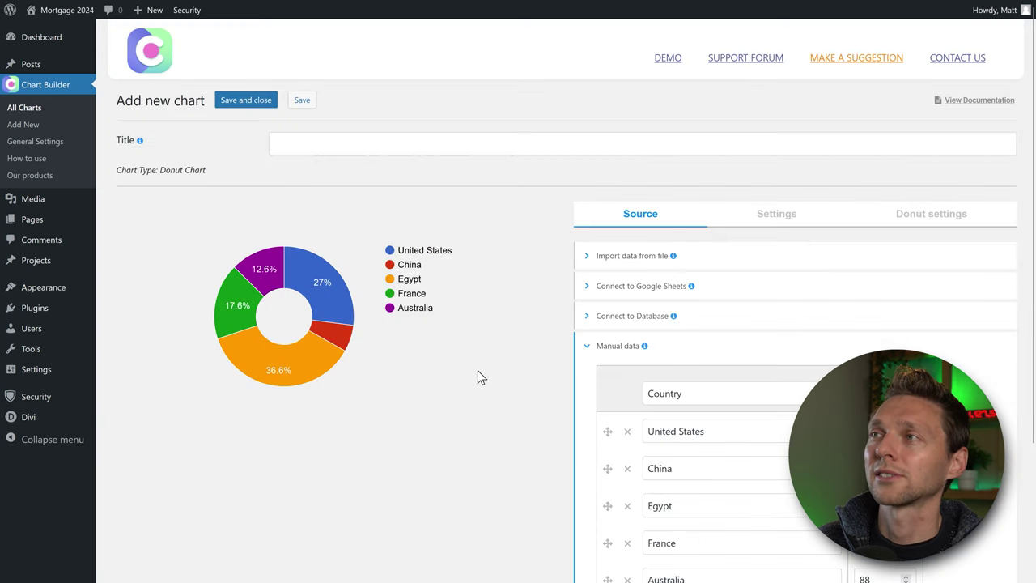
Connect the donut chart to the 'Example chart data' Google Sheet and preview its monthly data.
{"action": "left_click", "coordinate": [642, 294]}
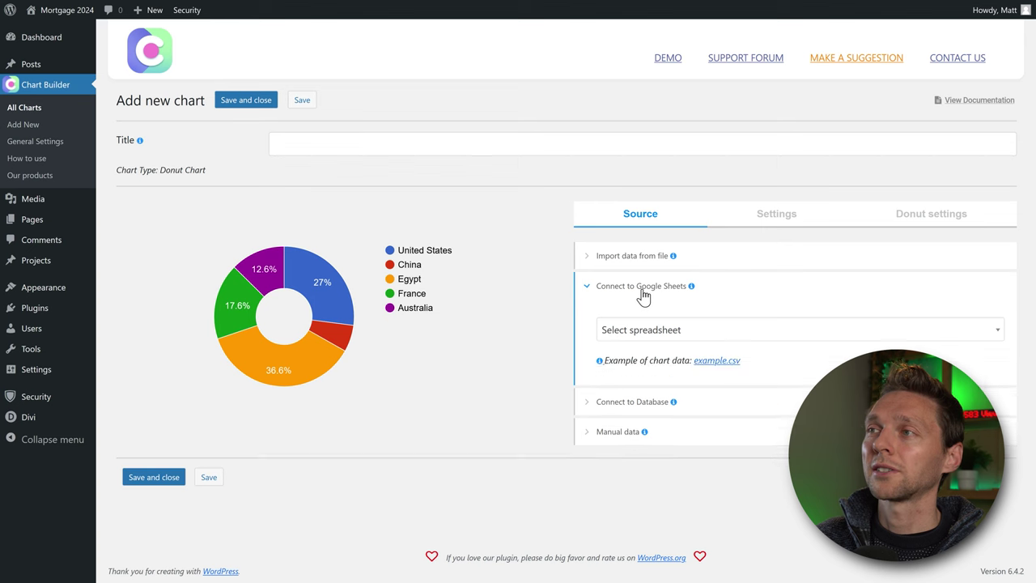
{"action": "left_click", "coordinate": [670, 331]}
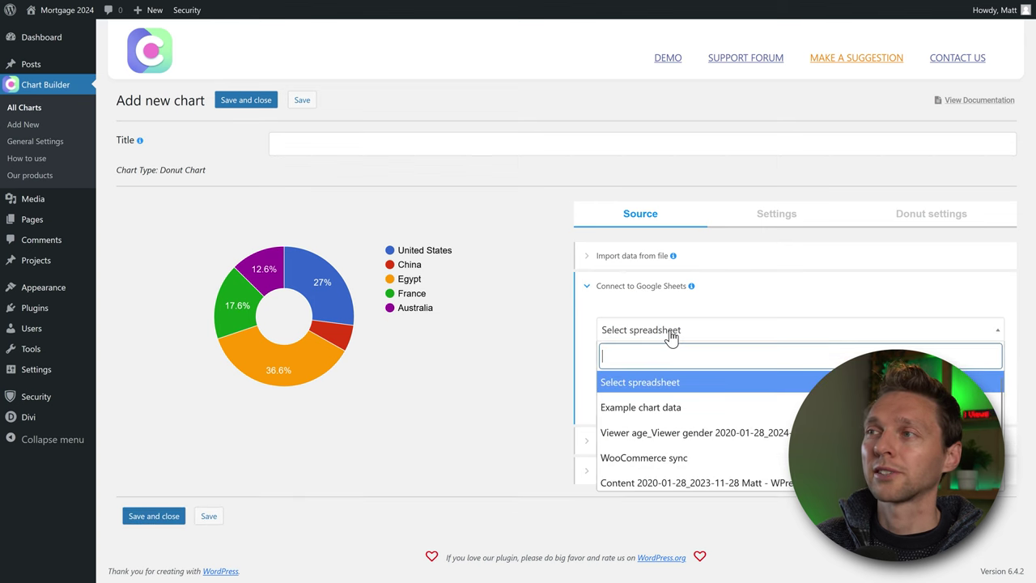
{"action": "left_click", "coordinate": [664, 409]}
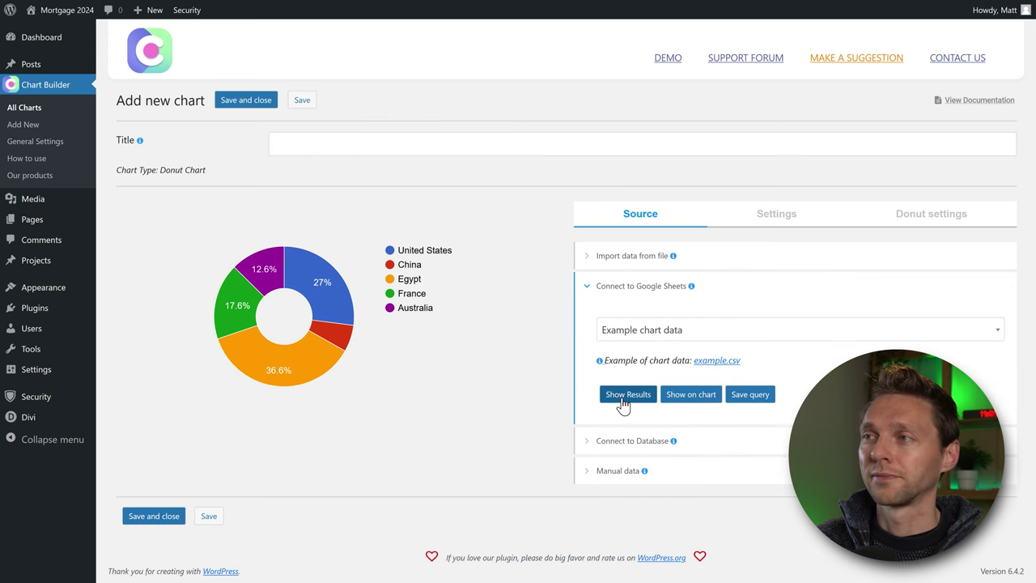
{"action": "left_click", "coordinate": [623, 402]}
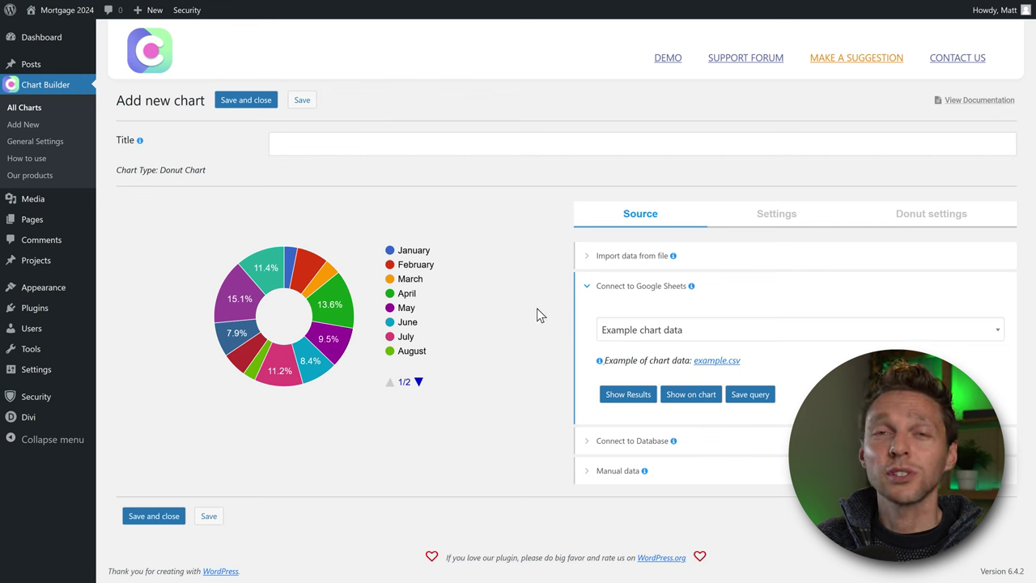
{"action": "left_click", "coordinate": [657, 330]}
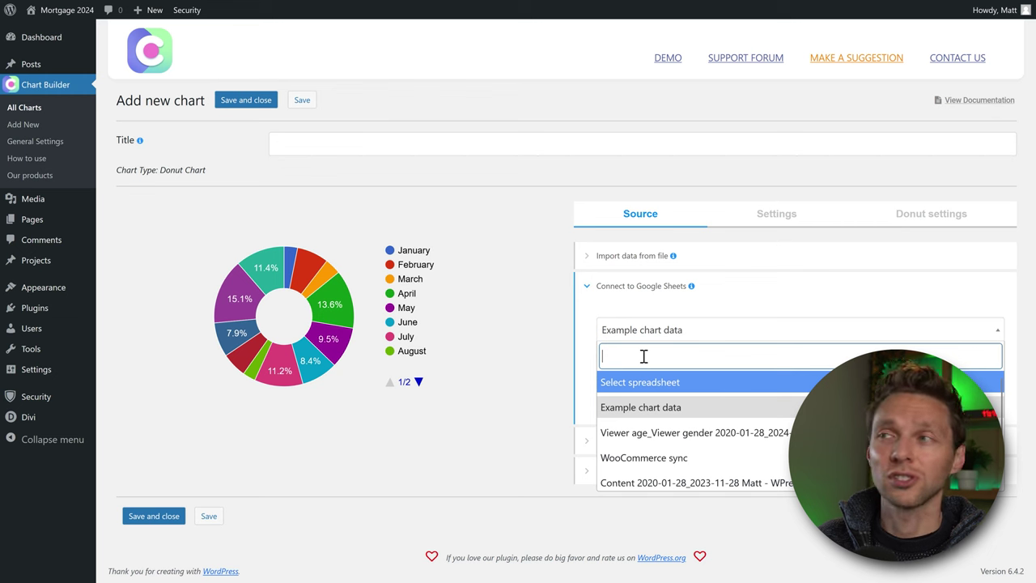
{"action": "type", "text": "example"}
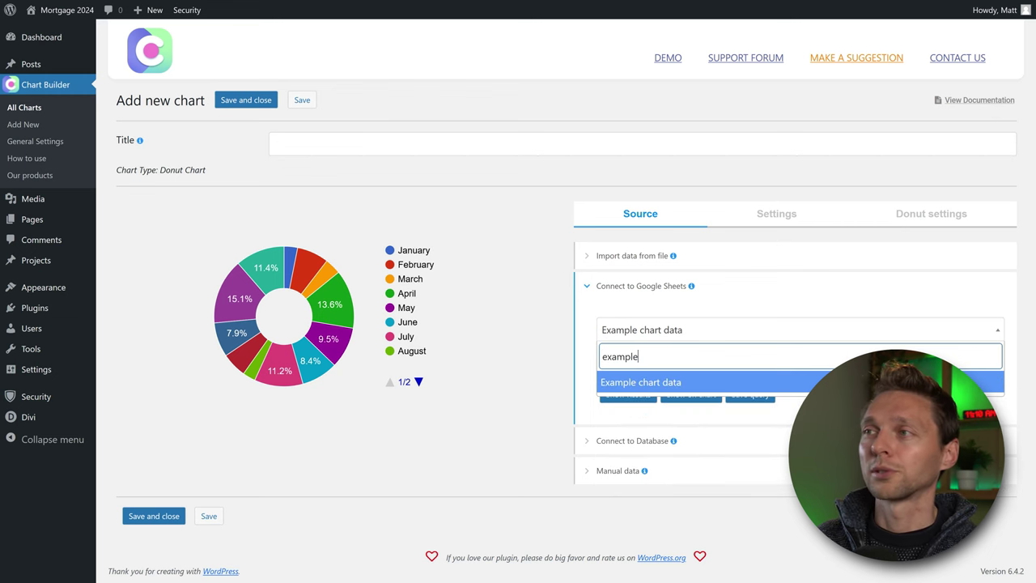